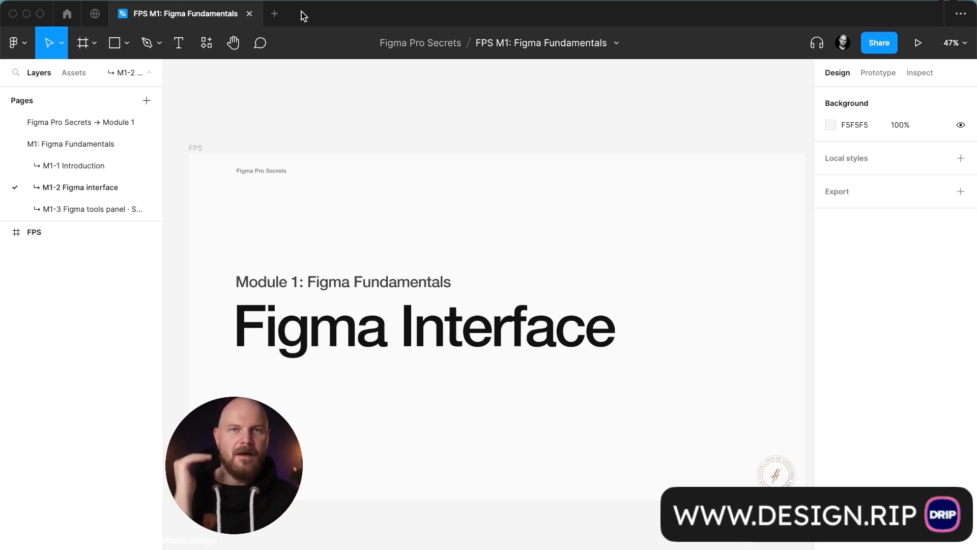
Step: Create a new design file and rename it "Name of the file"
{"action": "left_click", "coordinate": [274, 17]}
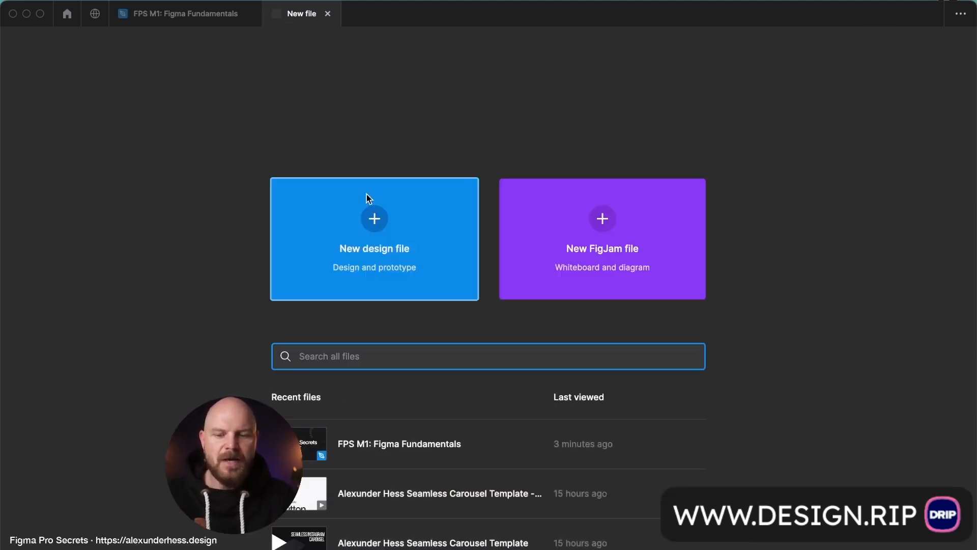
{"action": "left_click", "coordinate": [353, 221]}
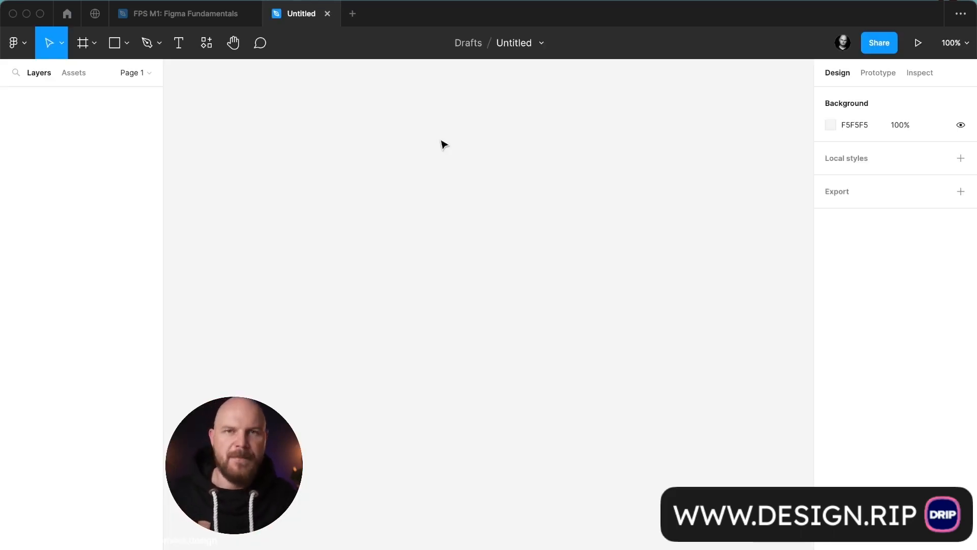
{"action": "left_click", "coordinate": [521, 44]}
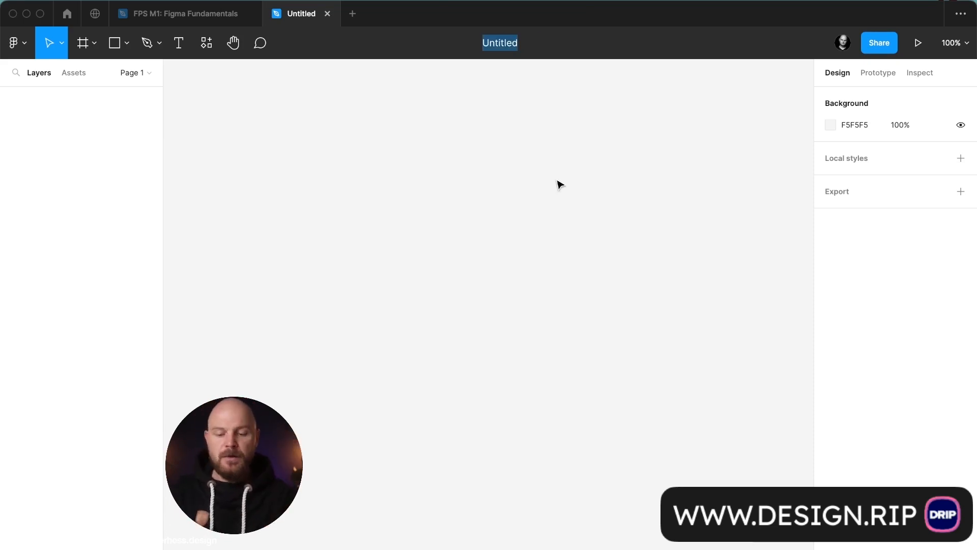
{"action": "type", "text": "Name of the "}
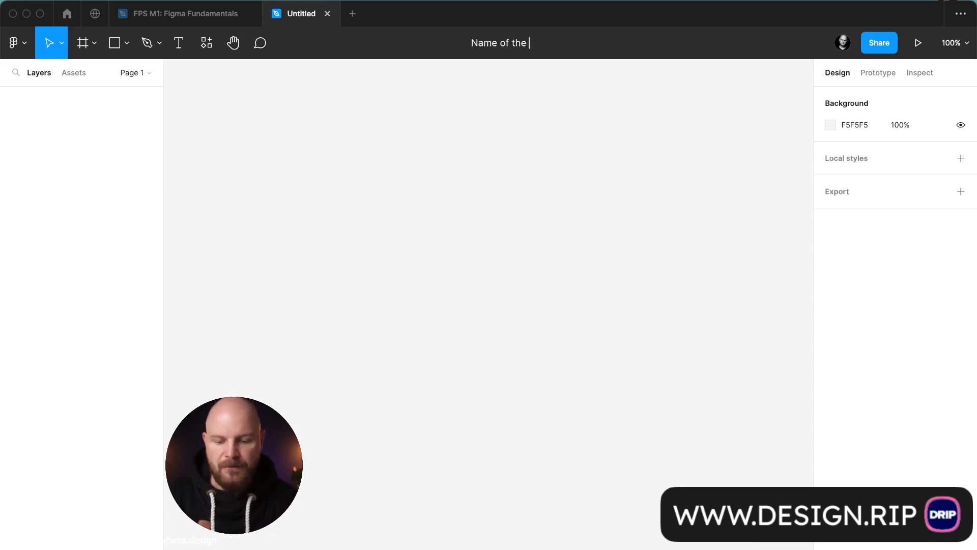
{"action": "type", "text": "file"}
{"action": "key", "text": "Return"}
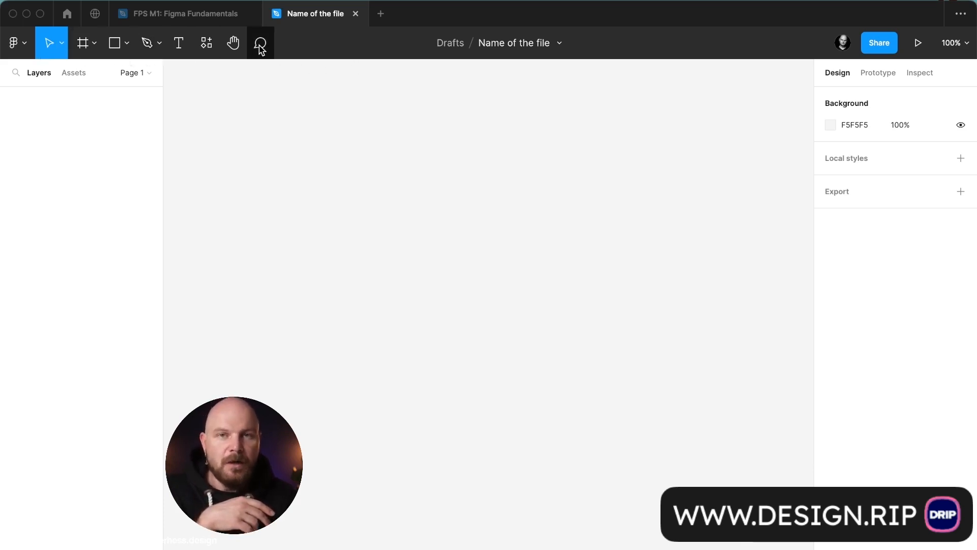
{"action": "left_click", "coordinate": [21, 42]}
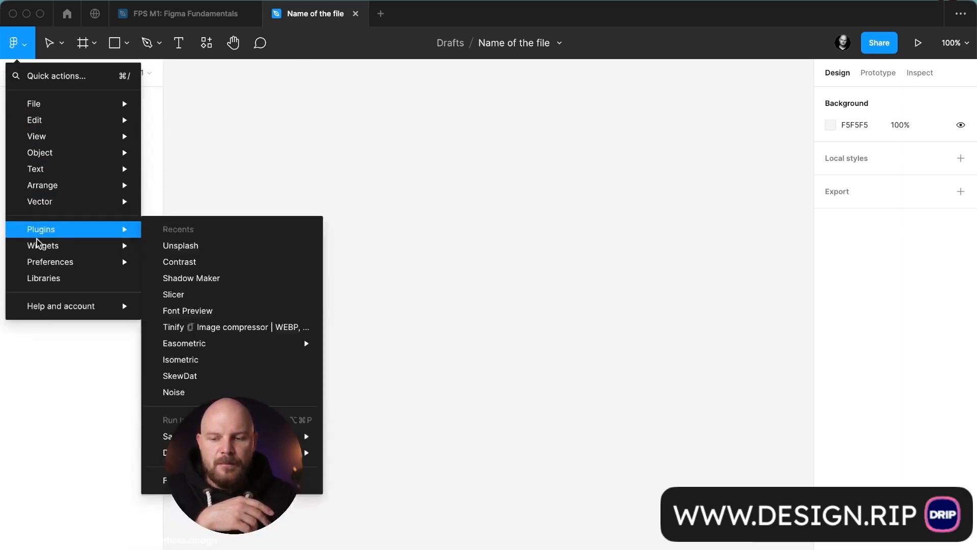
{"action": "mouse_move", "coordinate": [46, 305]}
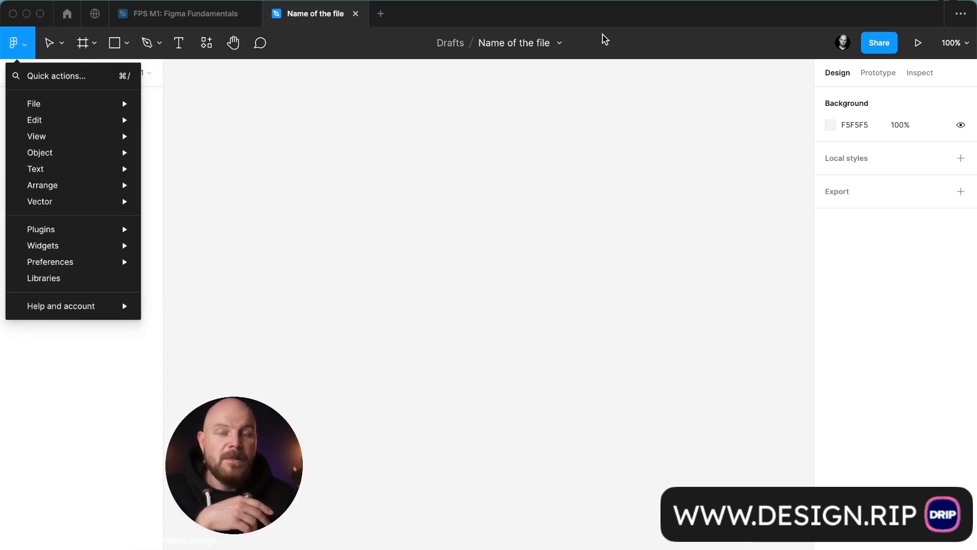
{"action": "left_click", "coordinate": [640, 42]}
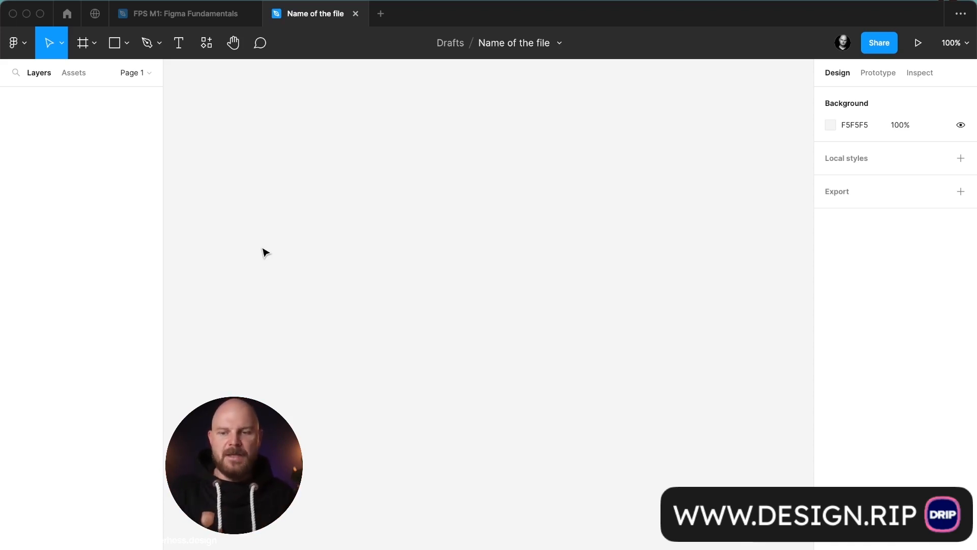
Step: Expand the list of pages, add Page 2 and Page 3, and enlarge the list's height
{"action": "left_click", "coordinate": [149, 74]}
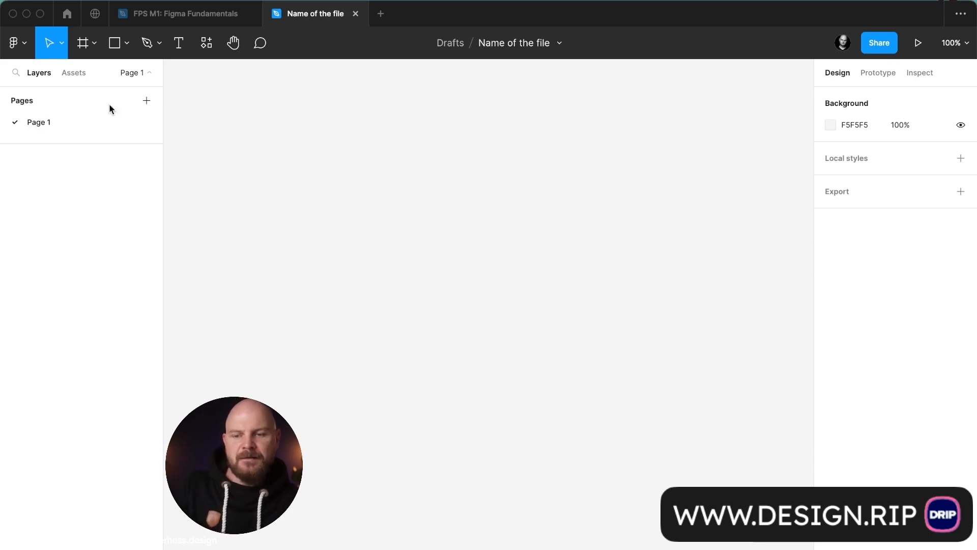
{"action": "left_click", "coordinate": [147, 102]}
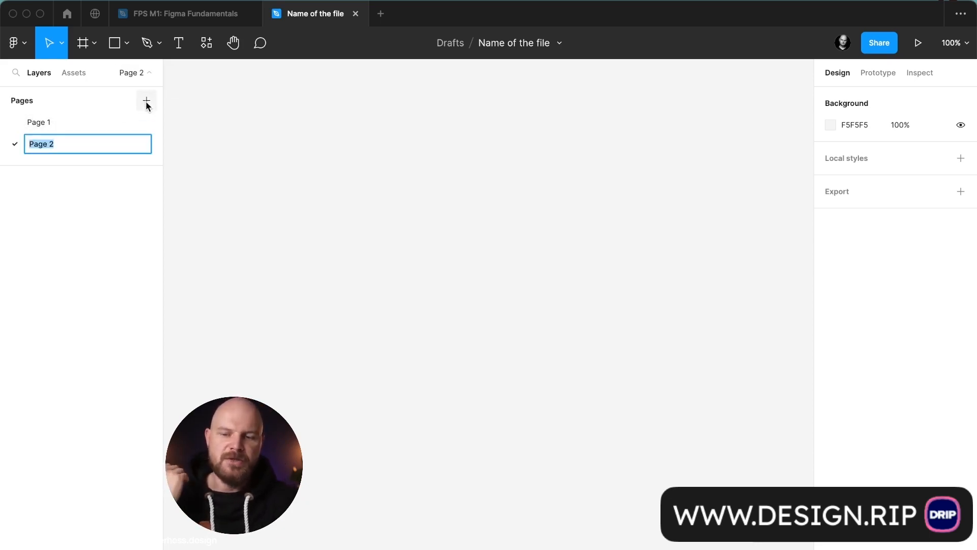
{"action": "left_click", "coordinate": [145, 101]}
{"action": "left_click", "coordinate": [215, 127]}
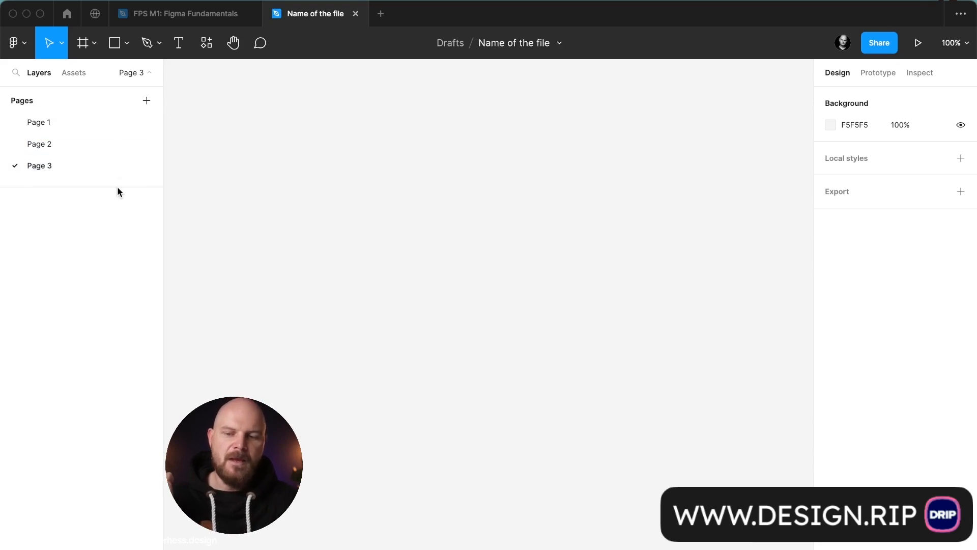
{"action": "left_click_drag", "start_coordinate": [119, 186], "coordinate": [121, 219]}
Step: Draw a rectangle of about 179 × 185 on Page 3 and place two overlapping duplicates beside and below it
{"action": "key", "text": "r"}
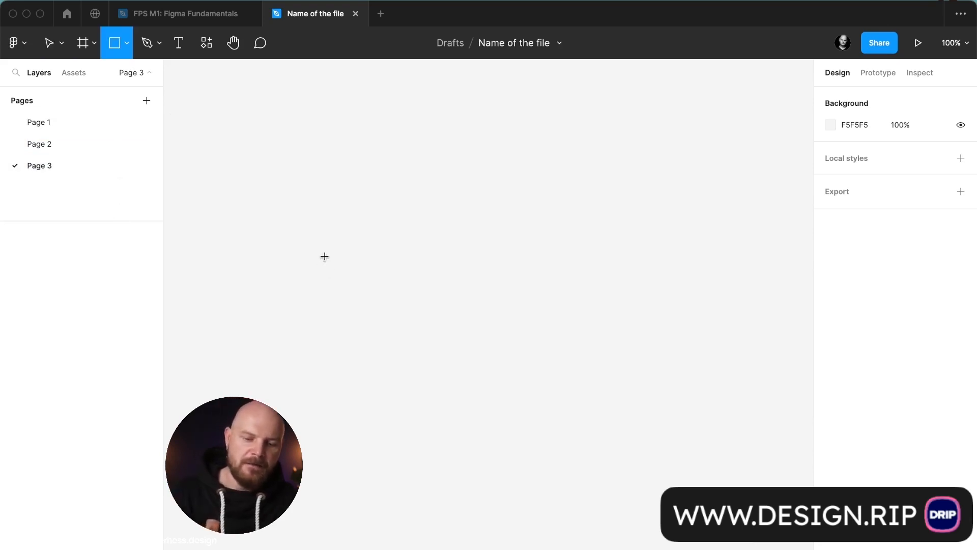
{"action": "left_click_drag", "start_coordinate": [325, 224], "coordinate": [447, 349]}
{"action": "left_click", "coordinate": [504, 280]}
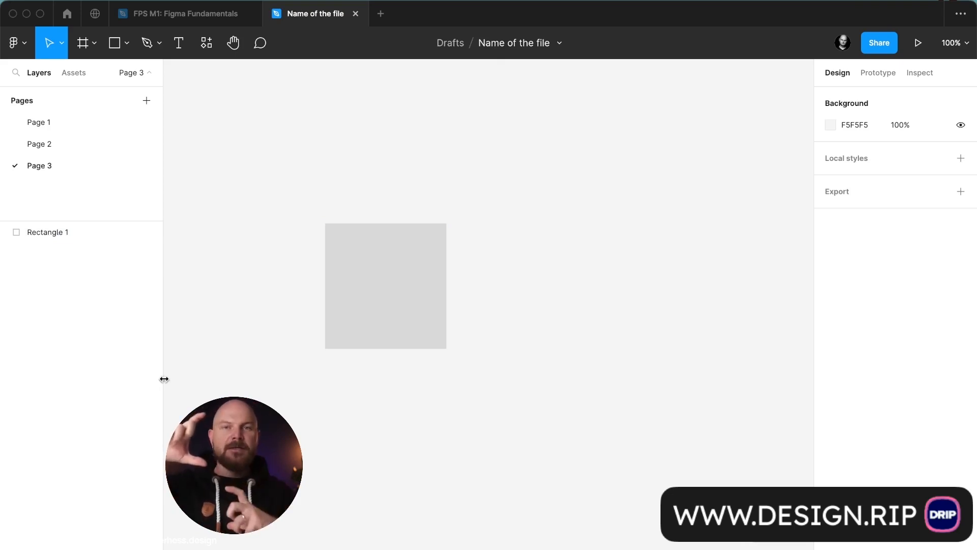
{"action": "left_click", "coordinate": [355, 331]}
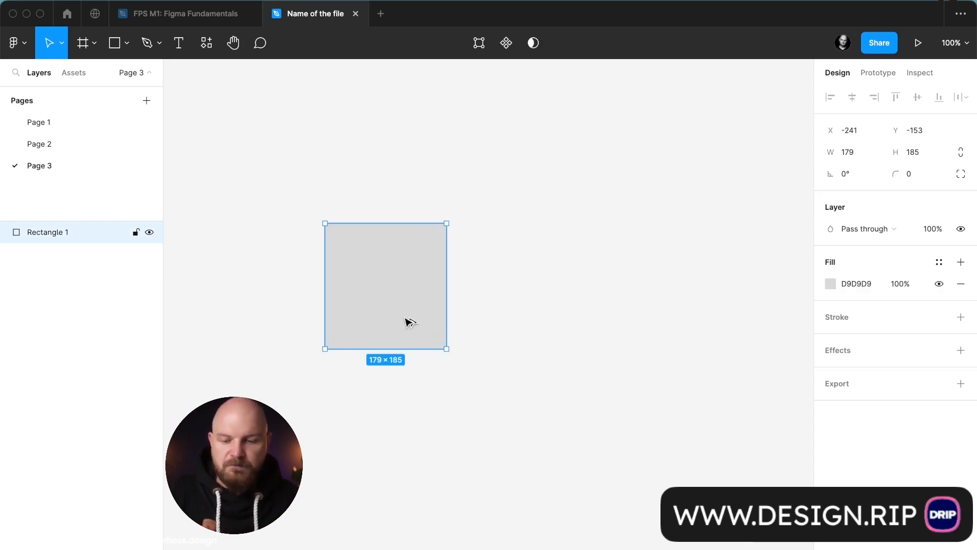
{"action": "left_click_drag", "start_coordinate": [407, 321], "coordinate": [559, 292]}
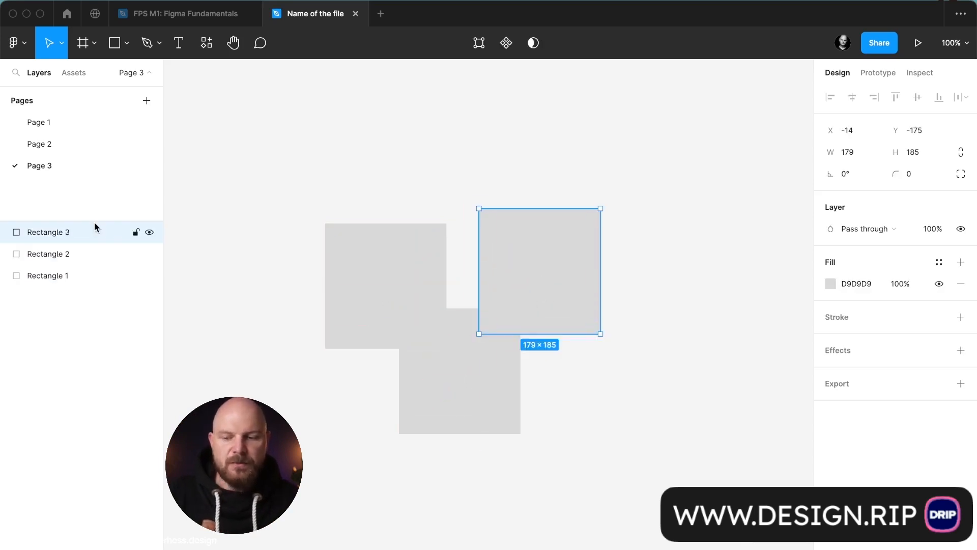
Step: Enclose the three rectangles in a frame of about 476 × 480 and ungroup it again
{"action": "key", "text": "f"}
{"action": "left_click_drag", "start_coordinate": [299, 166], "coordinate": [622, 491]}
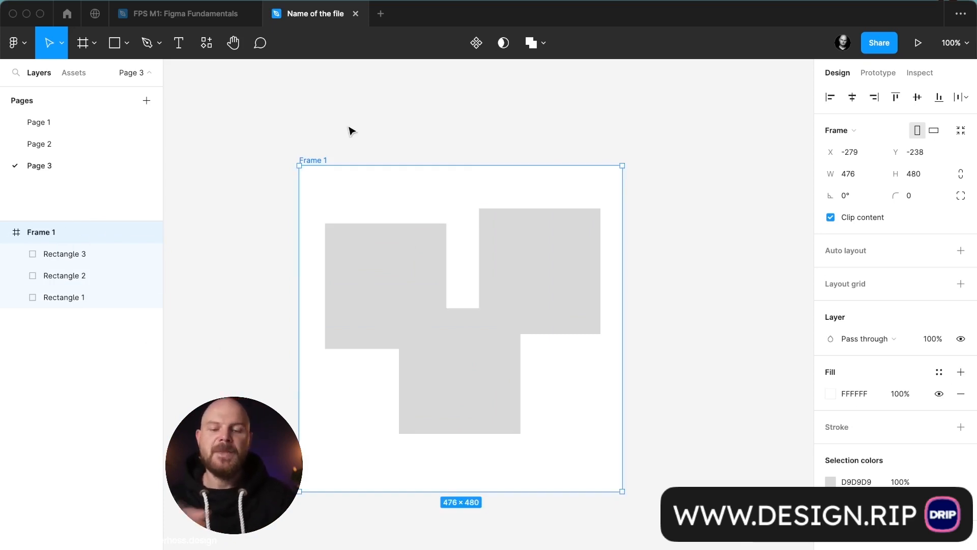
{"action": "key", "text": "super+shift+g"}
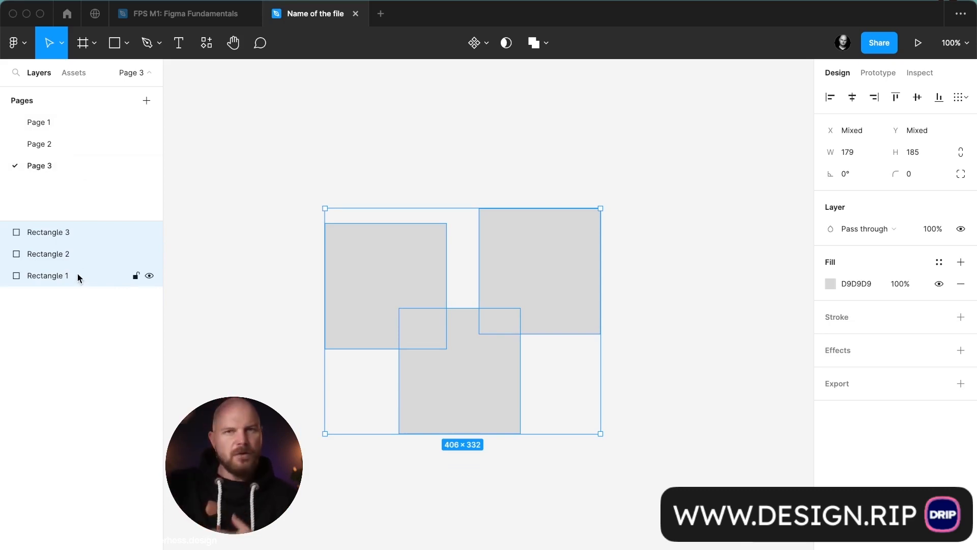
{"action": "left_click", "coordinate": [150, 72]}
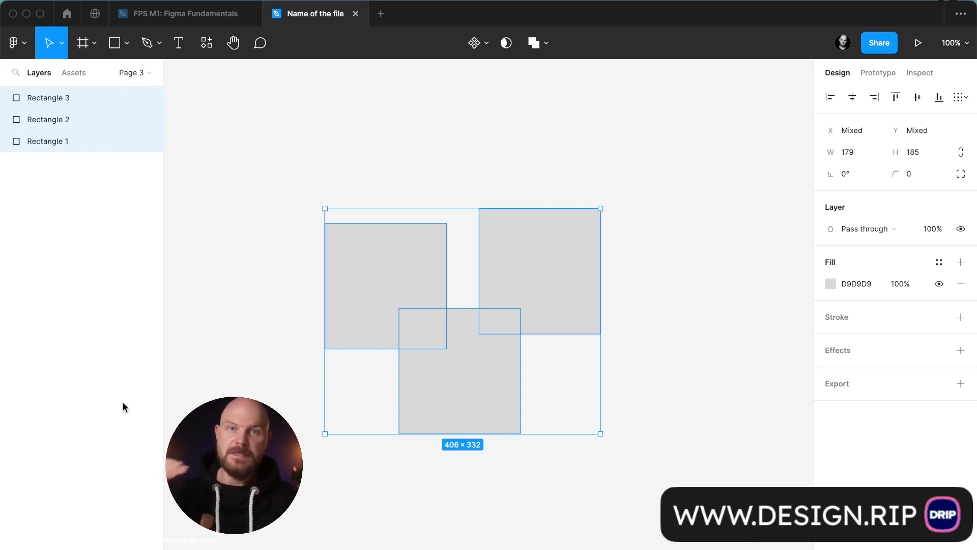
{"action": "left_click", "coordinate": [147, 72]}
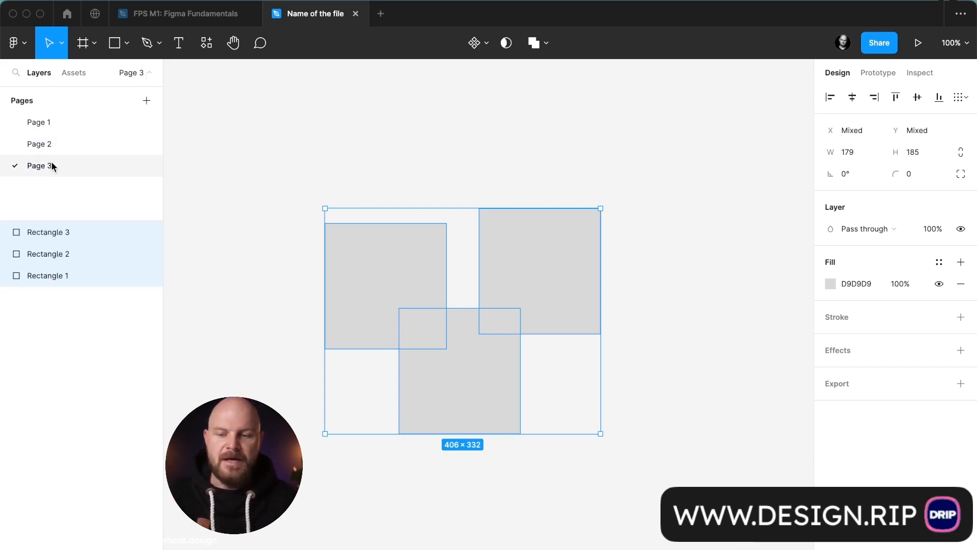
Step: Rename Page 3 as "Wireframes"
{"action": "double_click", "coordinate": [42, 165]}
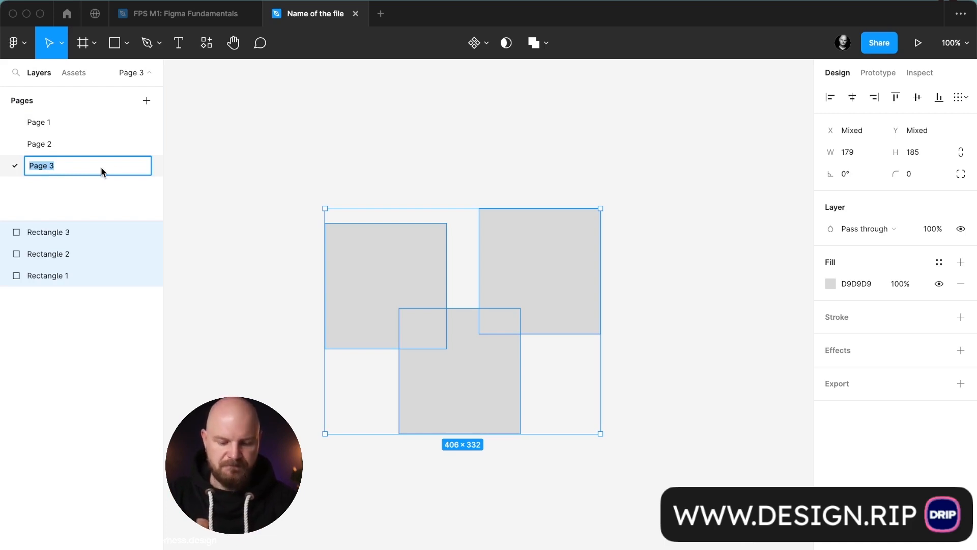
{"action": "type", "text": "Wi"}
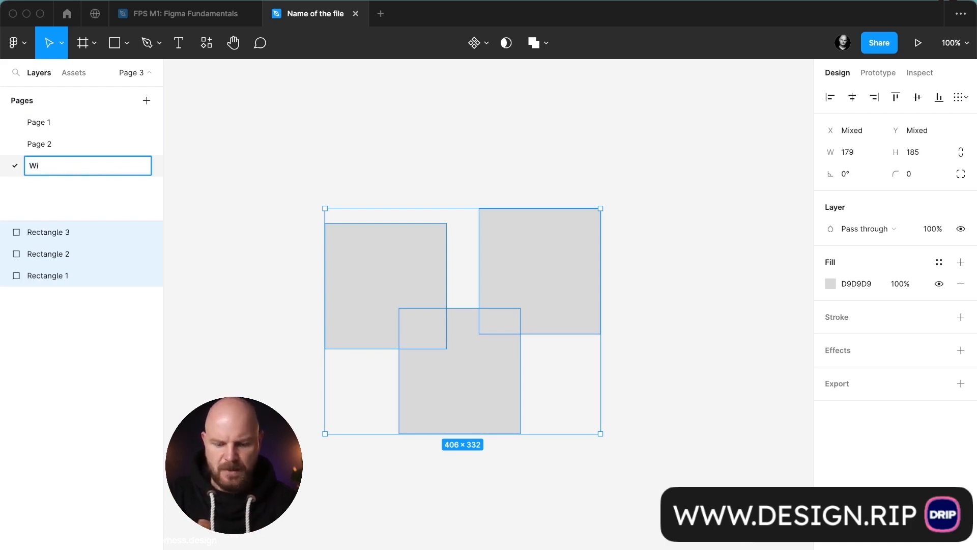
{"action": "type", "text": "reframse"}
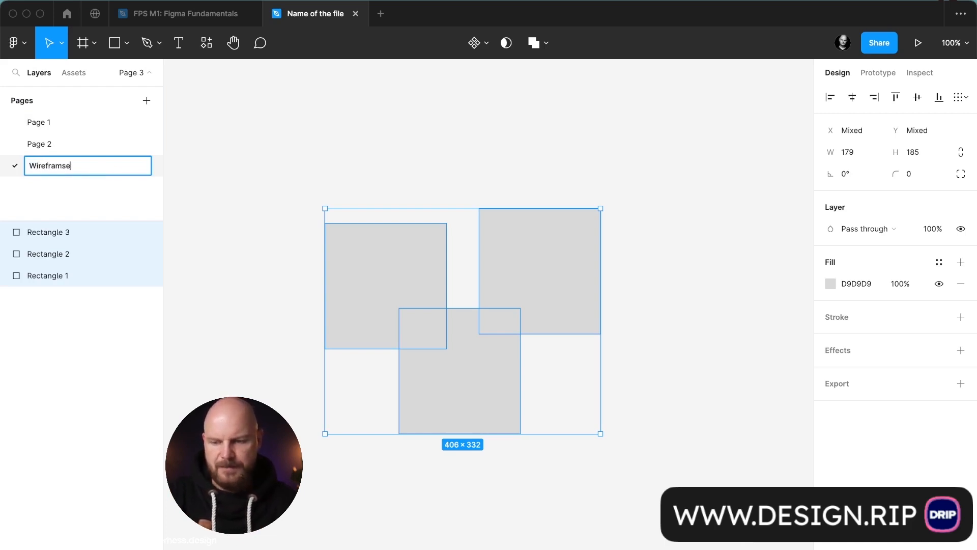
{"action": "key", "text": "BackSpace"}
{"action": "key", "text": "BackSpace"}
{"action": "type", "text": "es"}
{"action": "left_click", "coordinate": [218, 166]}
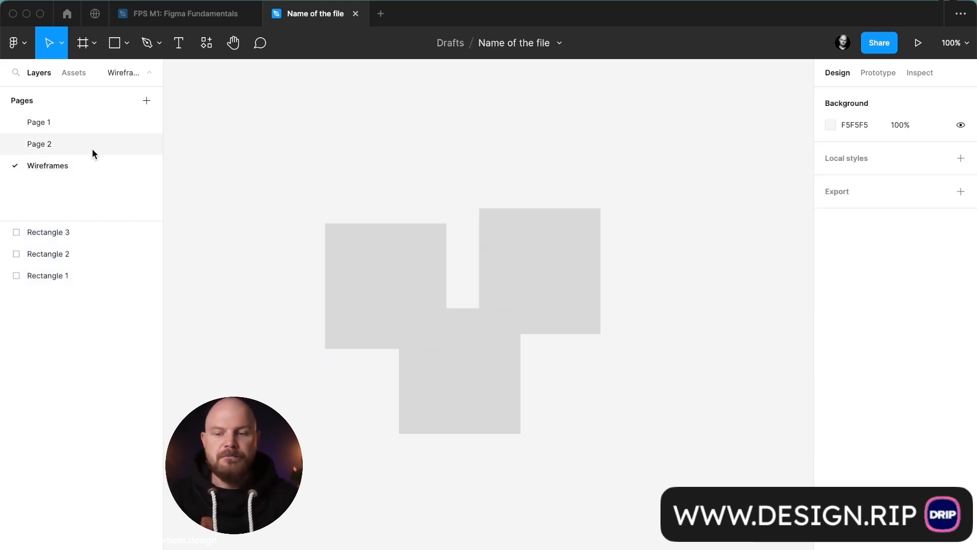
Step: Rename Page 1 as "Intro" and Page 2 as "Assets"
{"action": "double_click", "coordinate": [50, 122]}
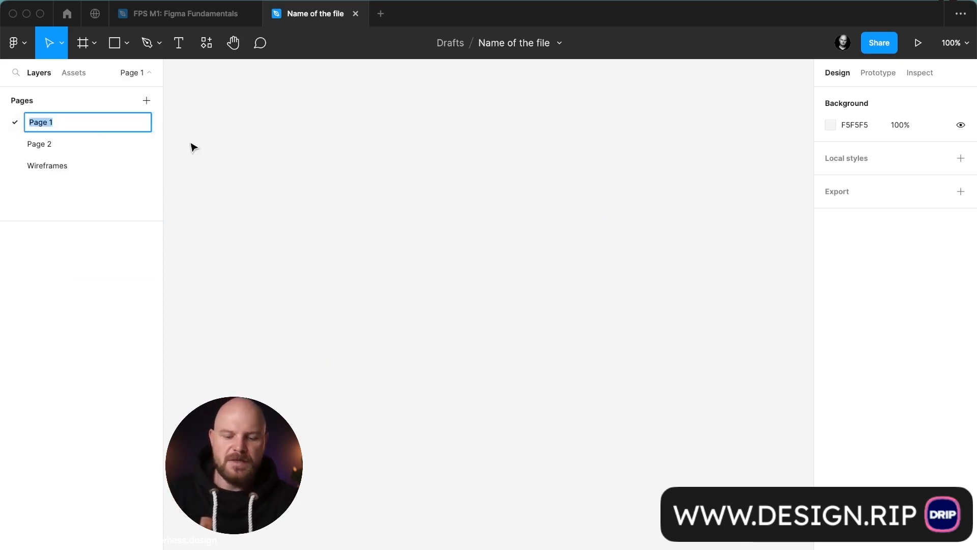
{"action": "type", "text": "Intro"}
{"action": "key", "text": "Return"}
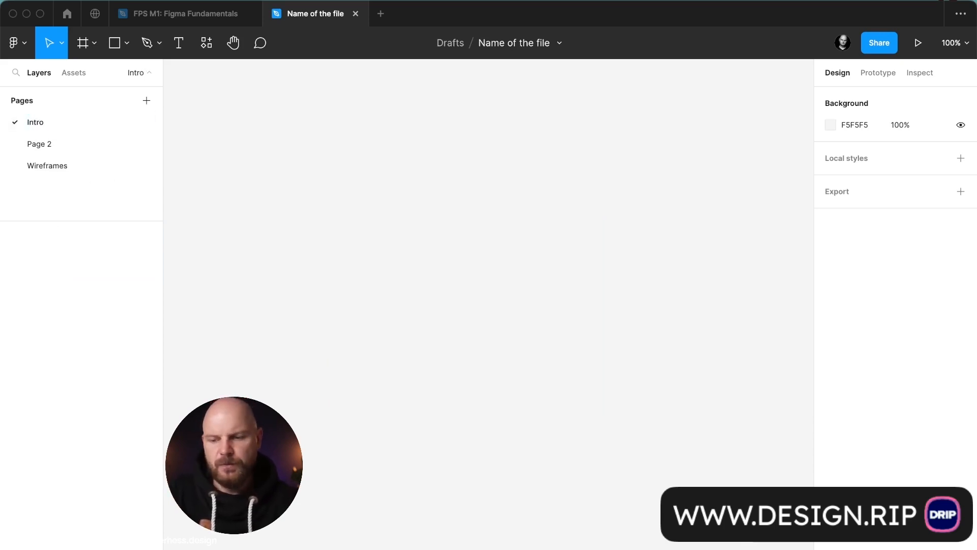
{"action": "double_click", "coordinate": [67, 141]}
{"action": "type", "text": "Ad"}
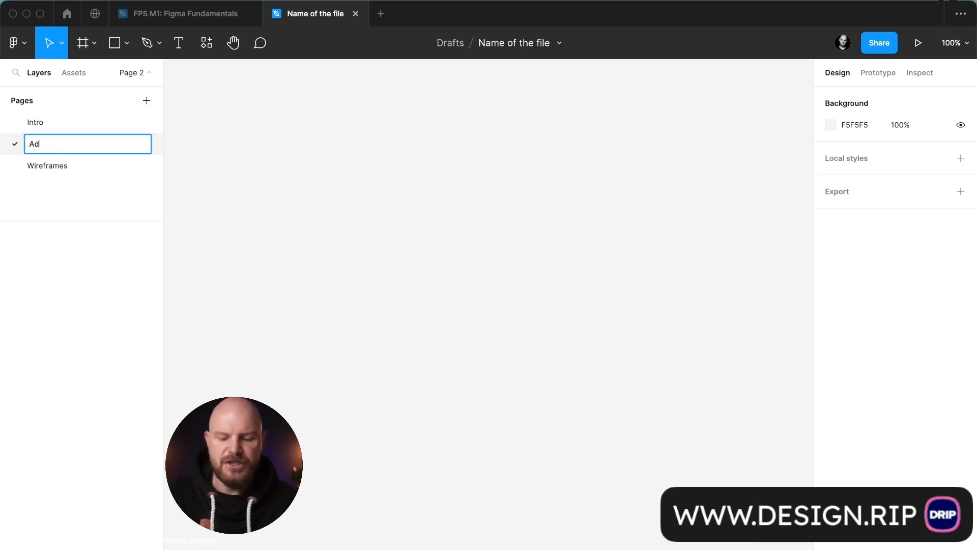
{"action": "key", "text": "BackSpace"}
{"action": "type", "text": "ssets"}
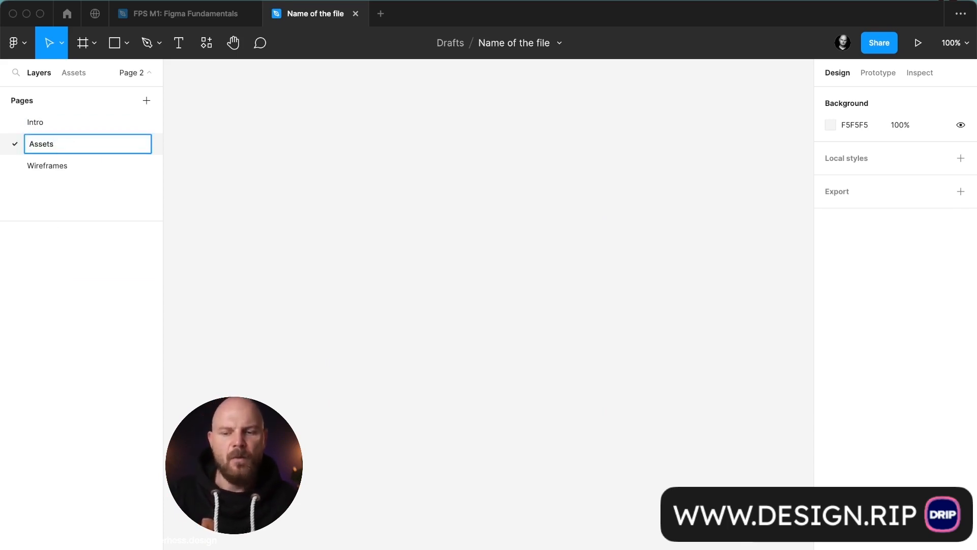
{"action": "left_click", "coordinate": [126, 179]}
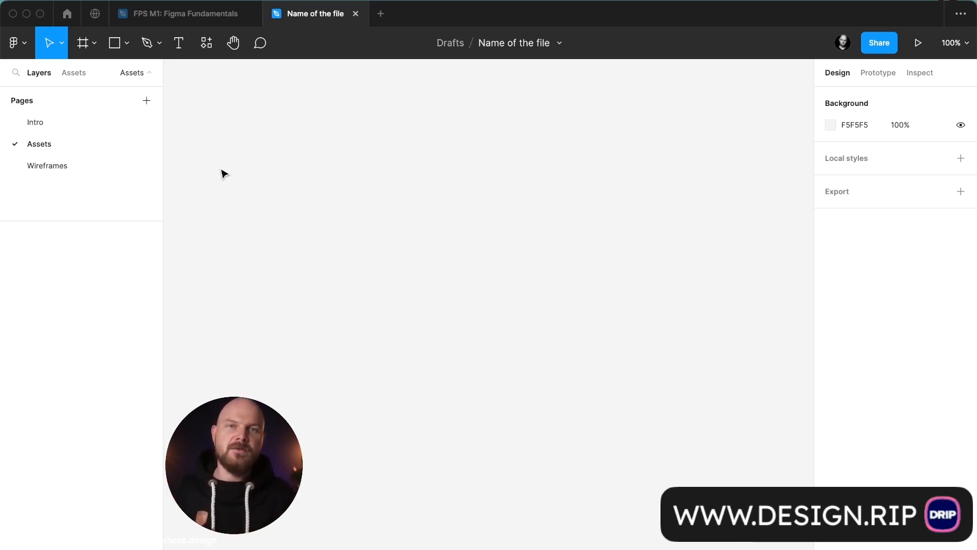
Step: Add the text "content" above the rectangles on the Wireframes page
{"action": "double_click", "coordinate": [77, 162]}
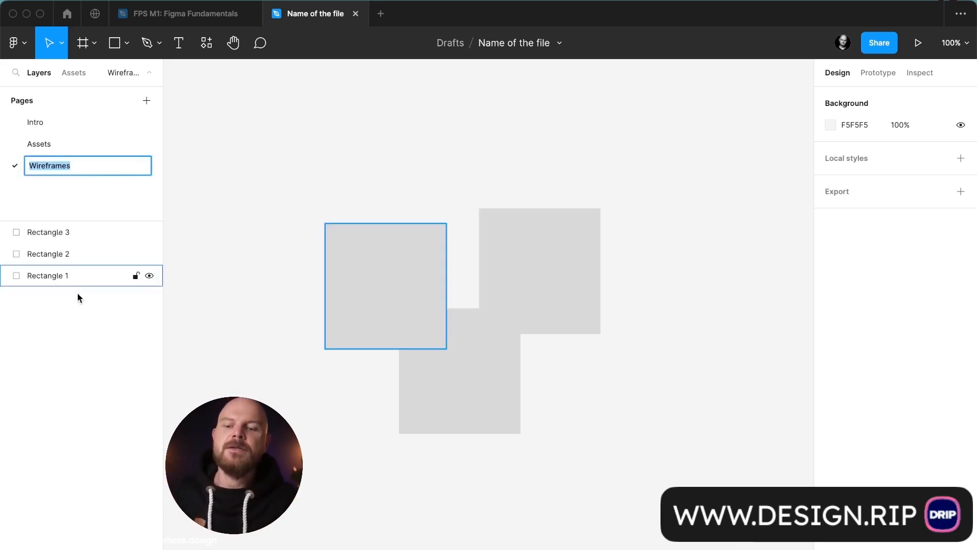
{"action": "left_click", "coordinate": [259, 173]}
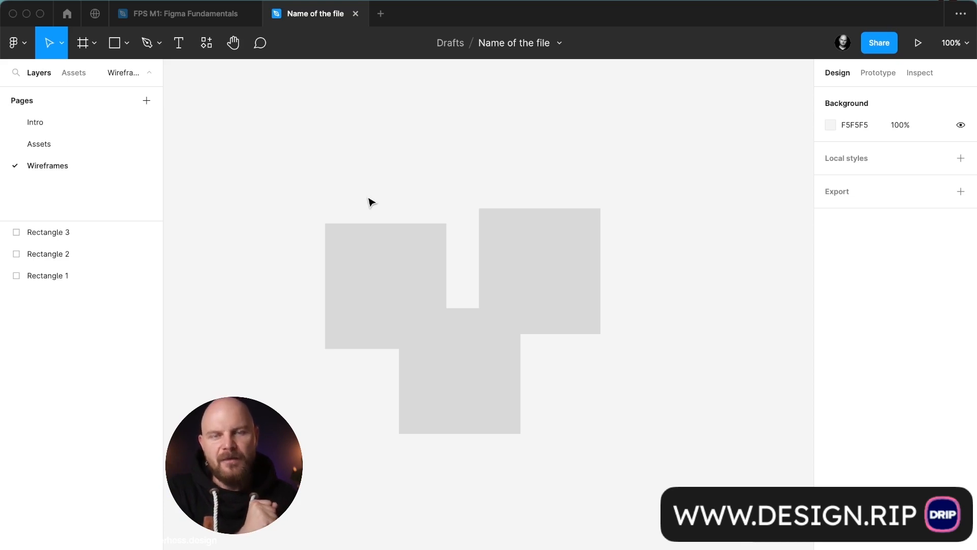
{"action": "key", "text": "t"}
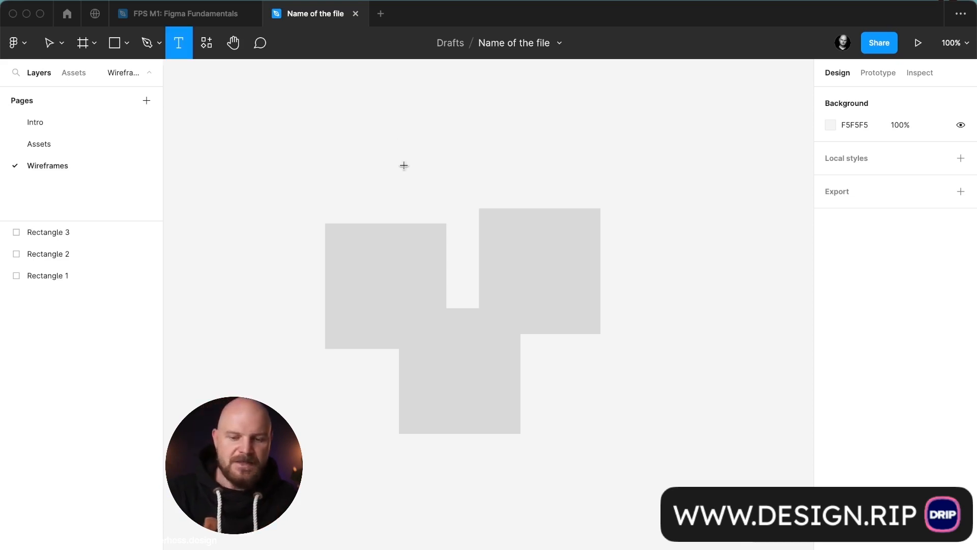
{"action": "left_click", "coordinate": [400, 129]}
{"action": "type", "text": "content"}
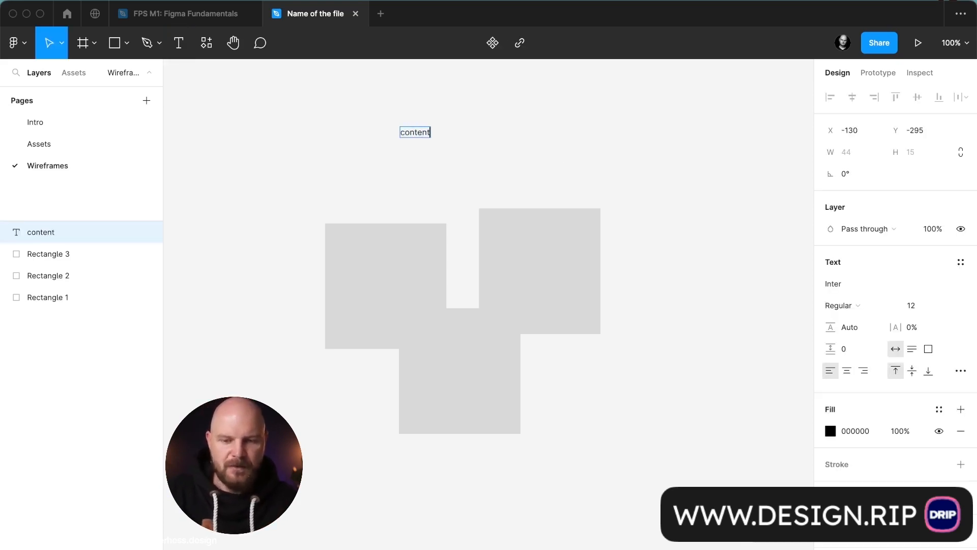
{"action": "left_click", "coordinate": [572, 205]}
Step: Duplicate the "content" text just below the original and change the copy's wording to "design"
{"action": "left_click_drag", "start_coordinate": [419, 135], "coordinate": [445, 174]}
{"action": "double_click", "coordinate": [441, 171]}
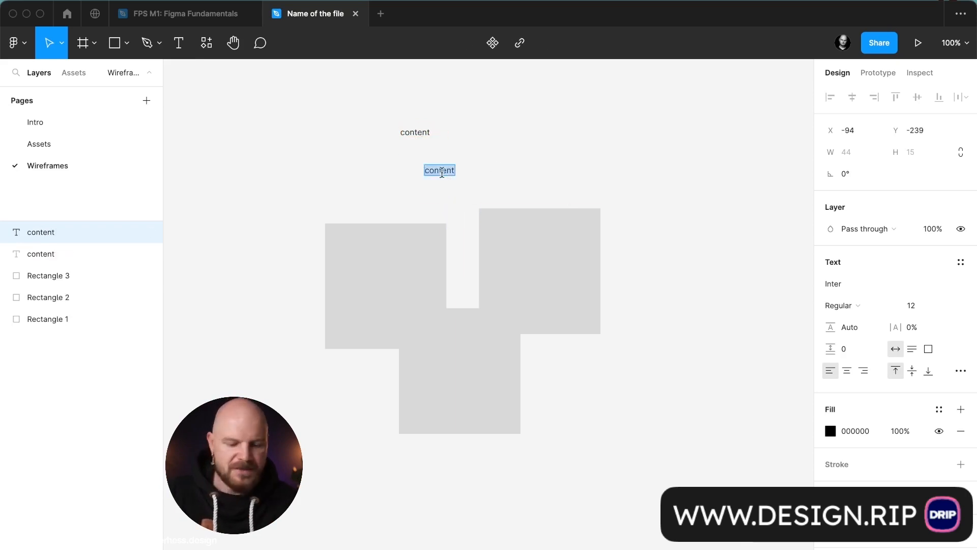
{"action": "type", "text": "design"}
{"action": "key", "text": "Escape"}
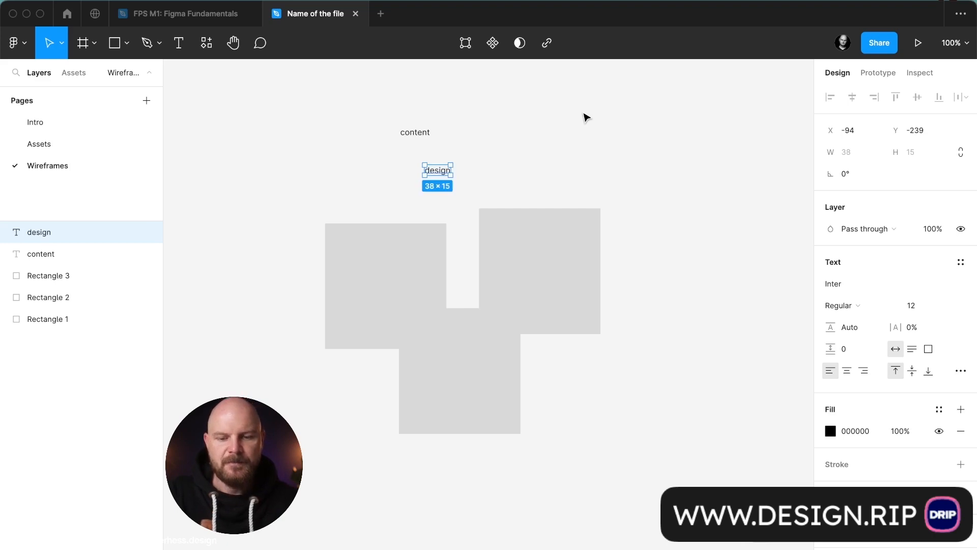
Step: From the Intro page, search for "content" across all pages and close the search on the matching text layer
{"action": "left_click", "coordinate": [91, 121]}
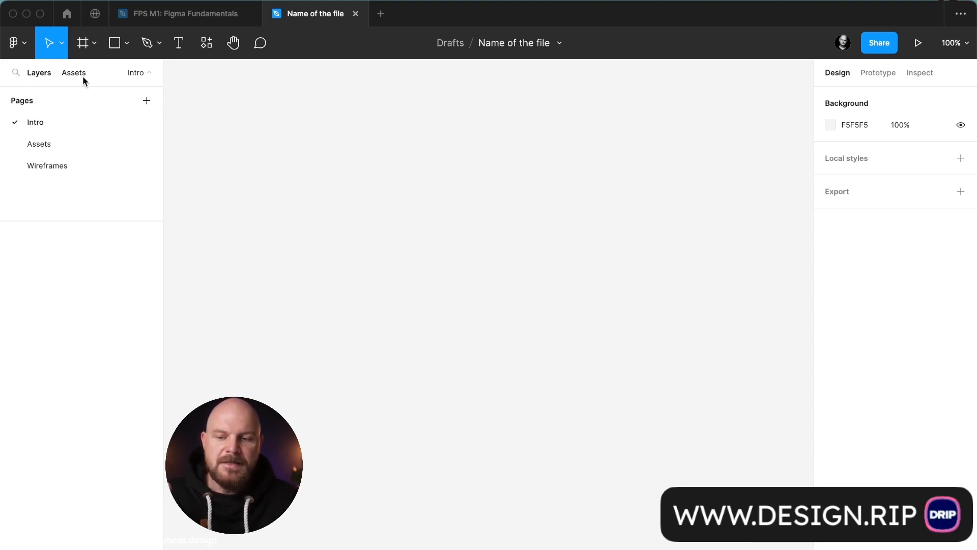
{"action": "left_click", "coordinate": [16, 78]}
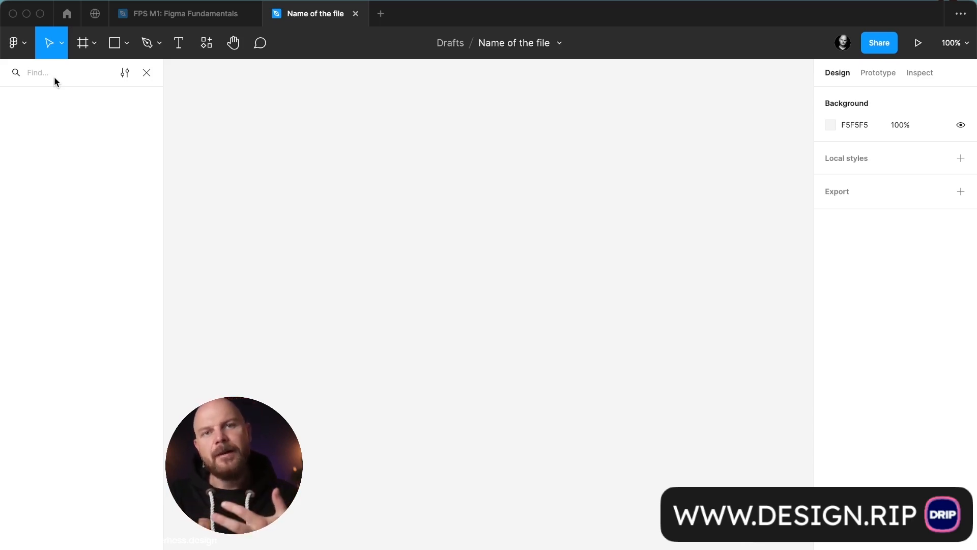
{"action": "type", "text": "con"}
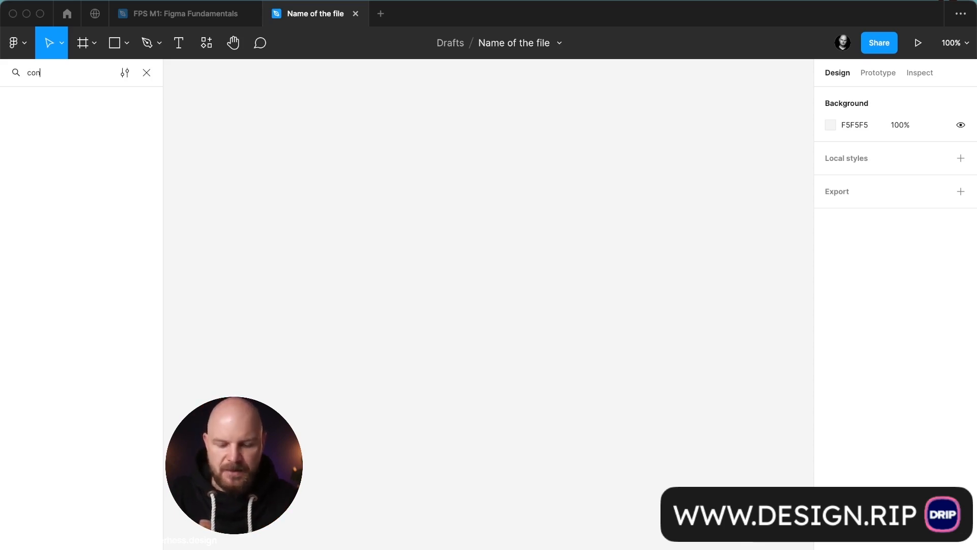
{"action": "type", "text": "tent"}
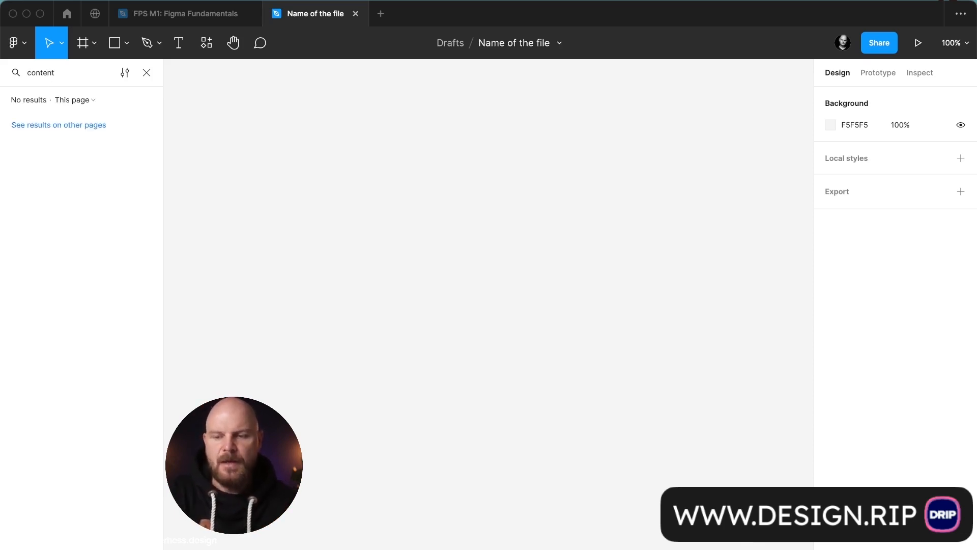
{"action": "left_click", "coordinate": [76, 100]}
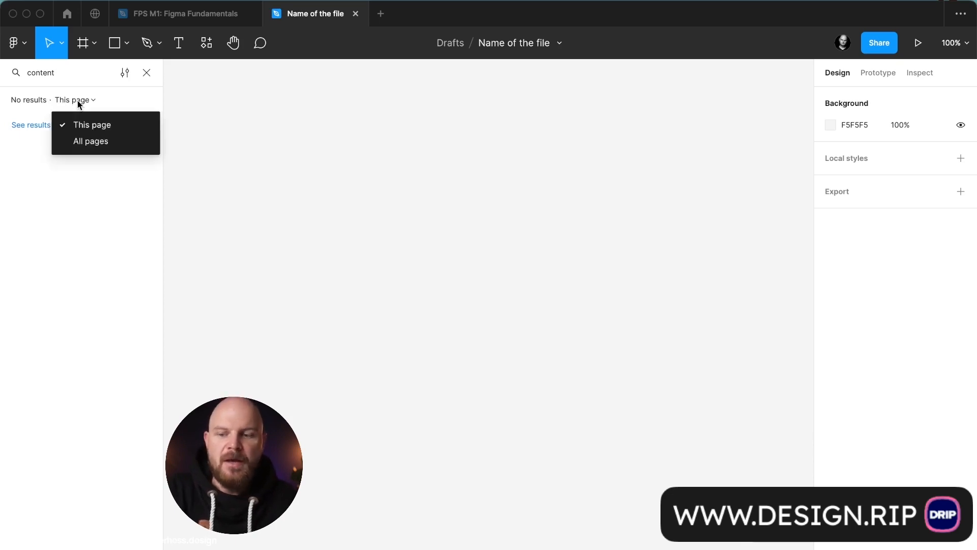
{"action": "left_click", "coordinate": [91, 142]}
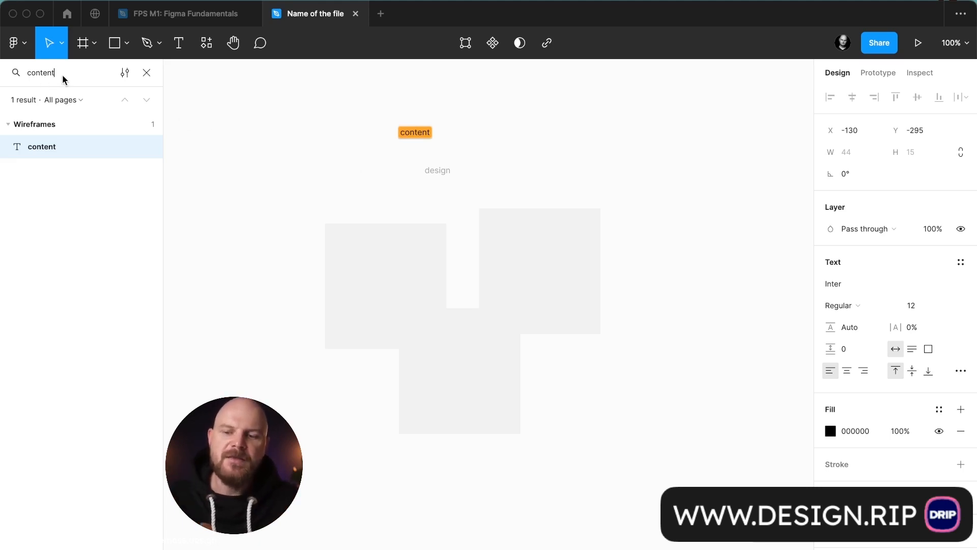
{"action": "left_click", "coordinate": [147, 75]}
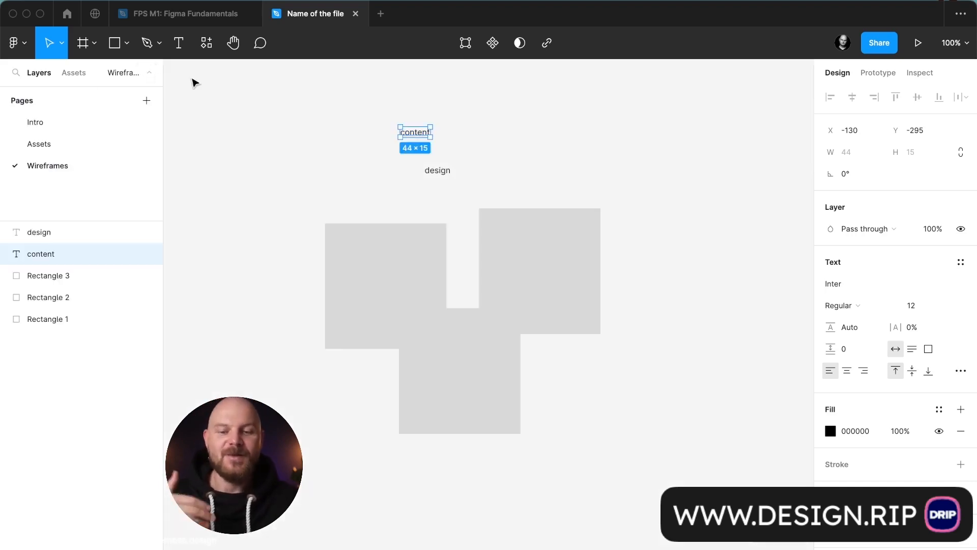
{"action": "left_click", "coordinate": [275, 104]}
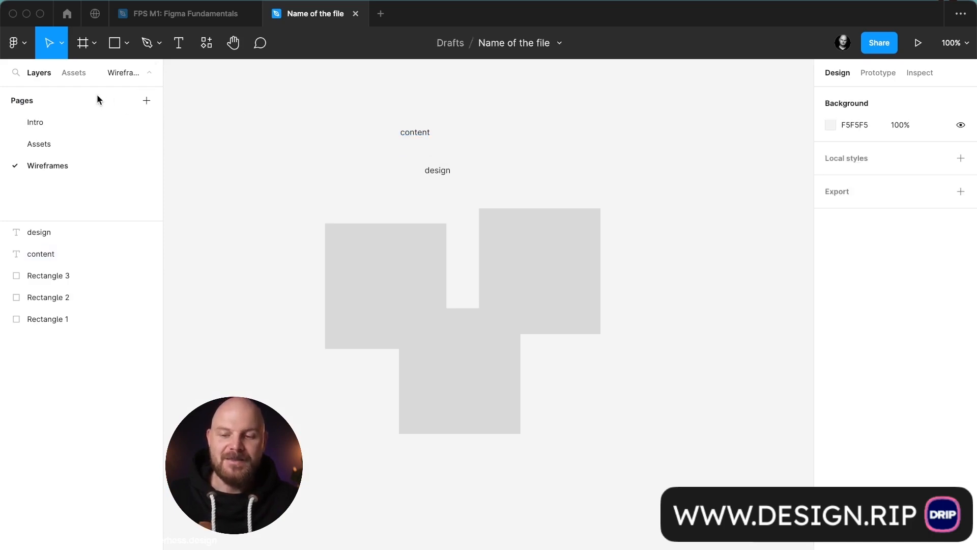
Step: View the file's component assets and return to the Wireframes page's layers
{"action": "left_click", "coordinate": [72, 73]}
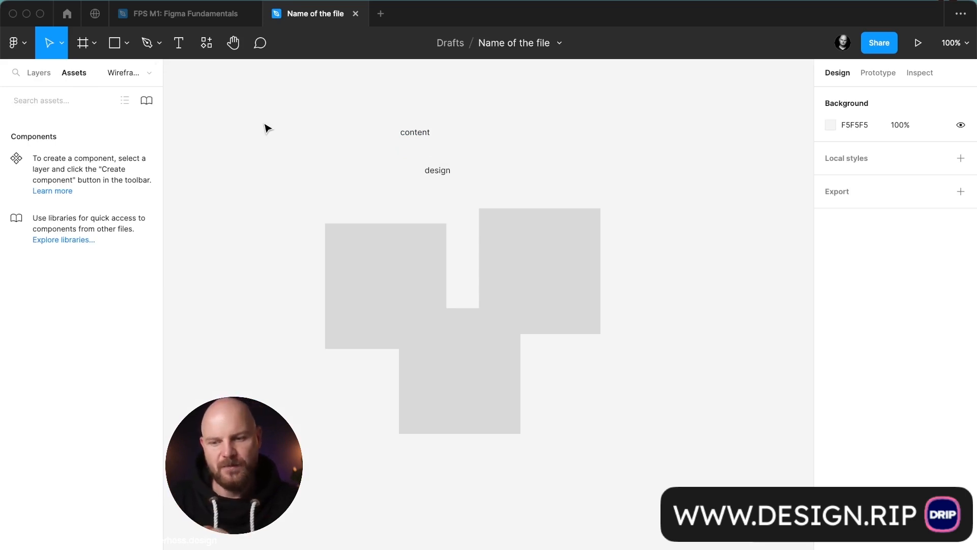
{"action": "left_click", "coordinate": [35, 72]}
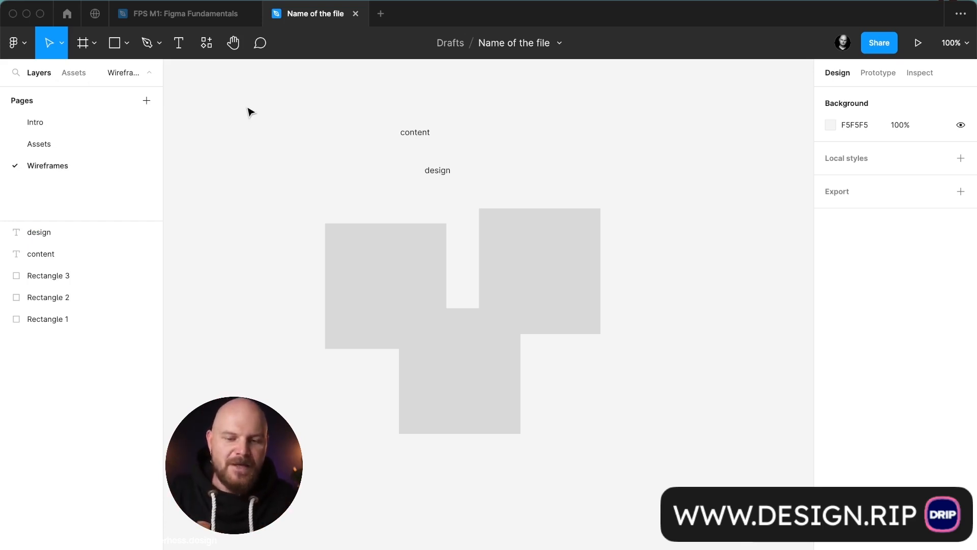
{"action": "left_click_drag", "start_coordinate": [250, 111], "coordinate": [606, 434]}
{"action": "left_click", "coordinate": [640, 436]}
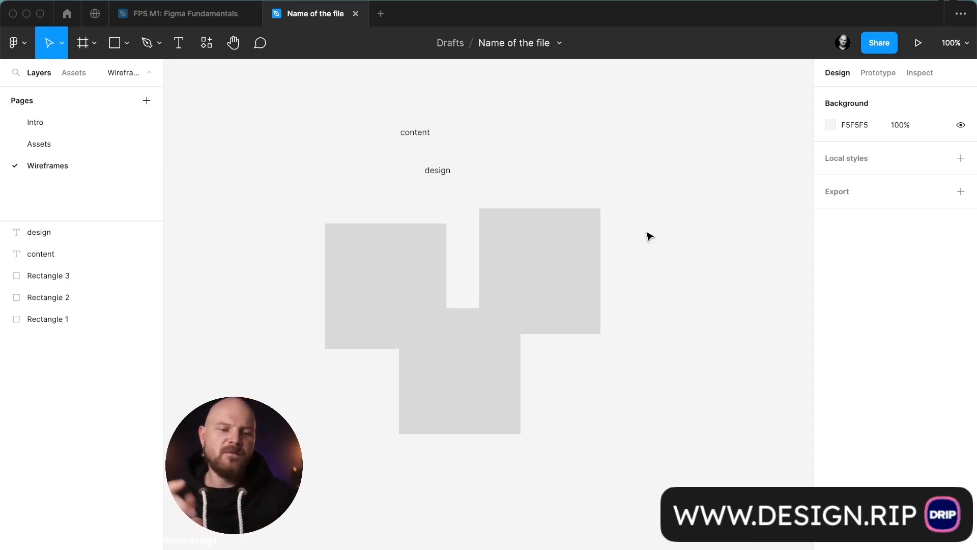
Step: Review the Wireframes page's prototype settings and CSS code, and return to its design properties
{"action": "left_click", "coordinate": [881, 76]}
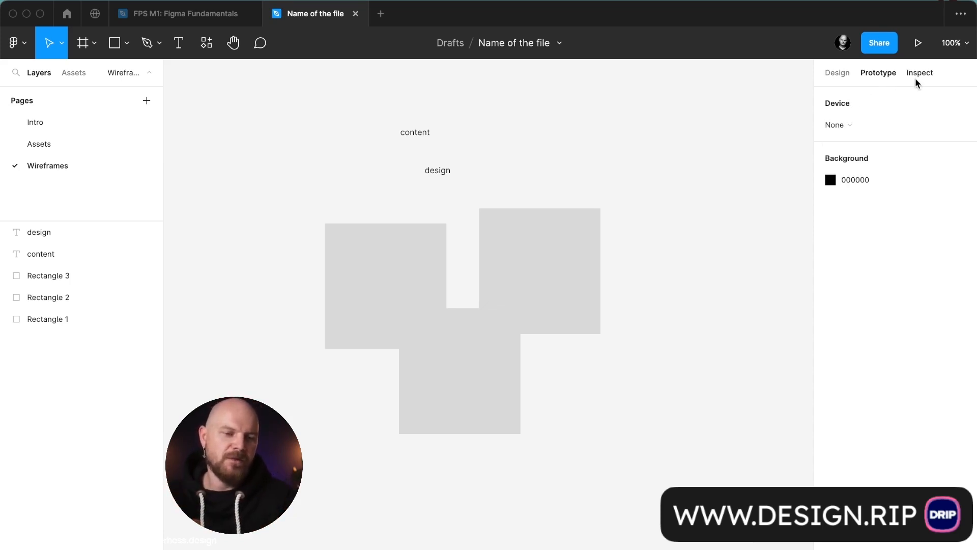
{"action": "left_click", "coordinate": [917, 76]}
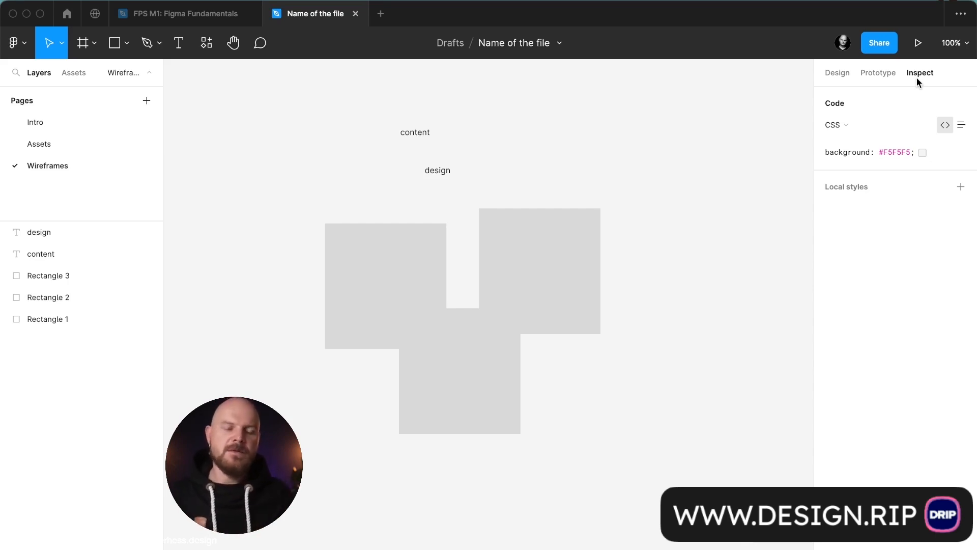
{"action": "left_click", "coordinate": [887, 74]}
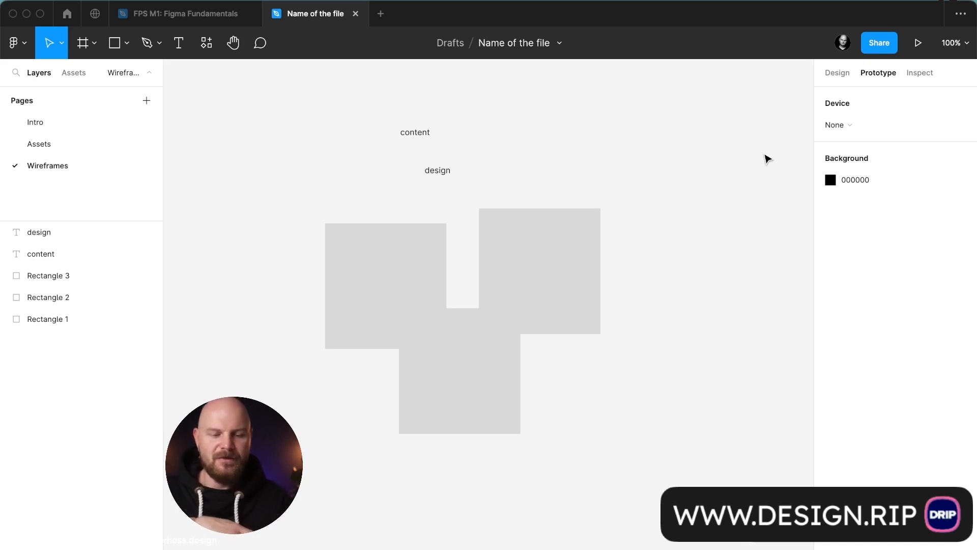
{"action": "left_click", "coordinate": [848, 73]}
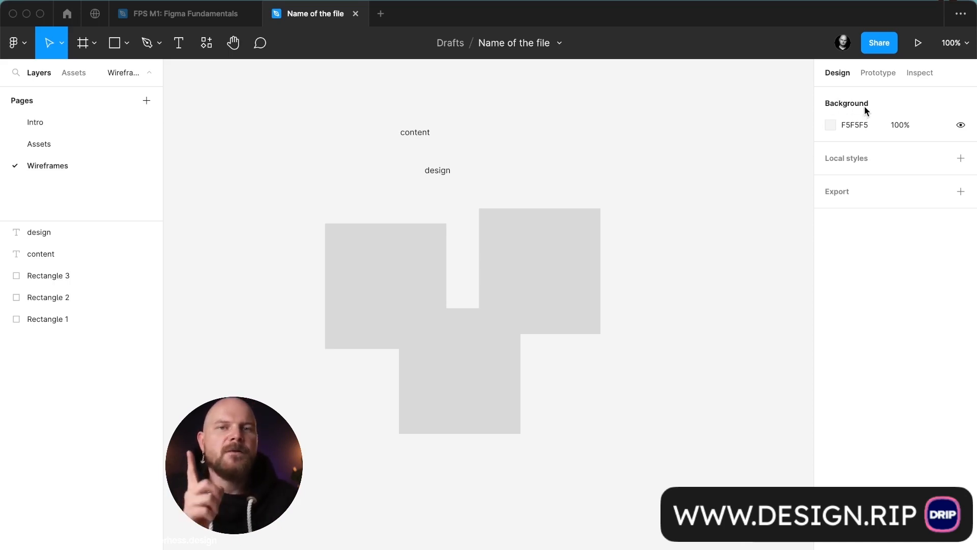
Step: Set the Wireframes page's background colour to the light grey F1F1F1
{"action": "left_click", "coordinate": [830, 123]}
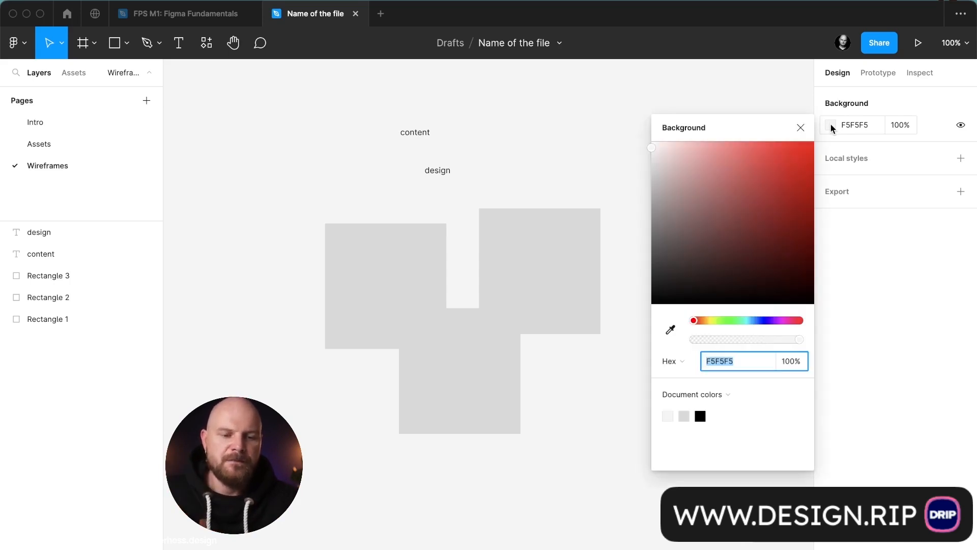
{"action": "left_click_drag", "start_coordinate": [713, 208], "coordinate": [649, 171]}
{"action": "left_click", "coordinate": [758, 320]}
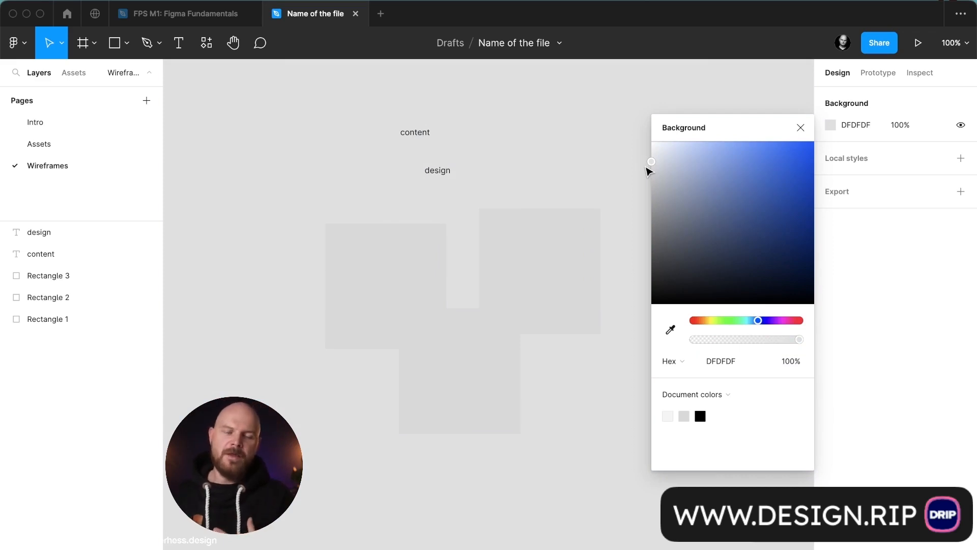
{"action": "left_click_drag", "start_coordinate": [649, 171], "coordinate": [648, 160]}
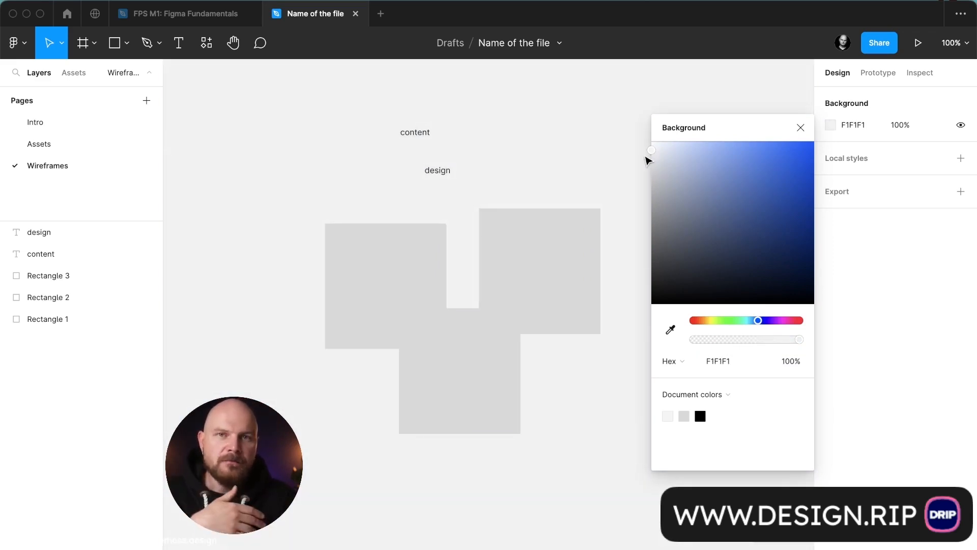
Step: Delete all three rectangles and both text layers from the Wireframes page
{"action": "left_click", "coordinate": [530, 251]}
{"action": "left_click_drag", "start_coordinate": [307, 119], "coordinate": [636, 473]}
{"action": "key", "text": "Delete"}
Step: Add a frame to the Wireframes page using the iPhone 14 preset, 390 × 844
{"action": "key", "text": "f"}
{"action": "left_click", "coordinate": [859, 142]}
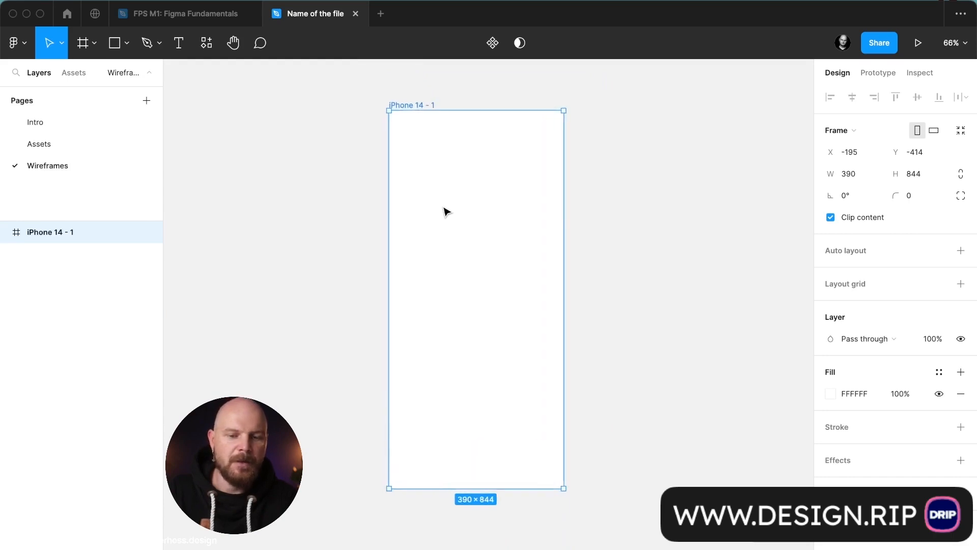
{"action": "left_click", "coordinate": [599, 216]}
{"action": "left_click", "coordinate": [529, 222]}
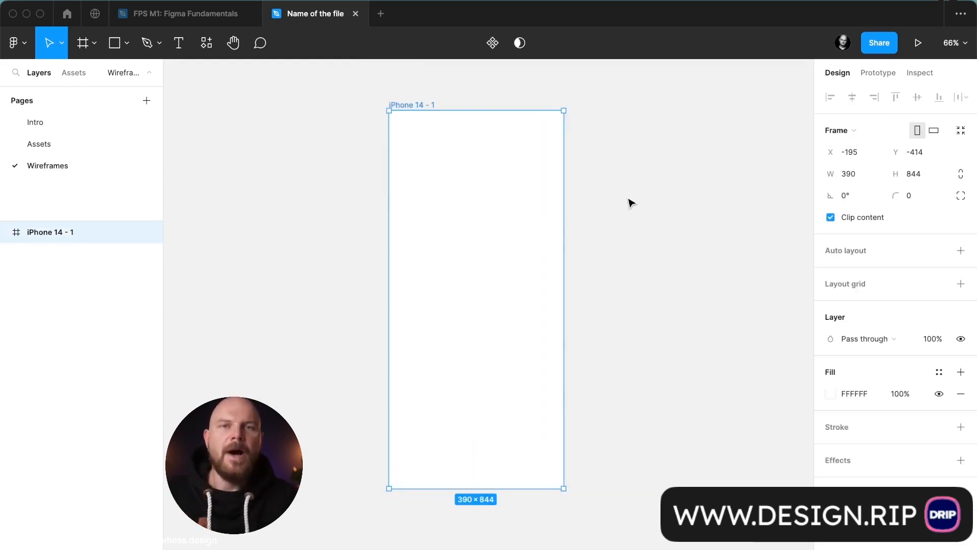
Step: Change the Wireframes page's background colour to the dark bluish grey 424247
{"action": "left_click", "coordinate": [632, 202]}
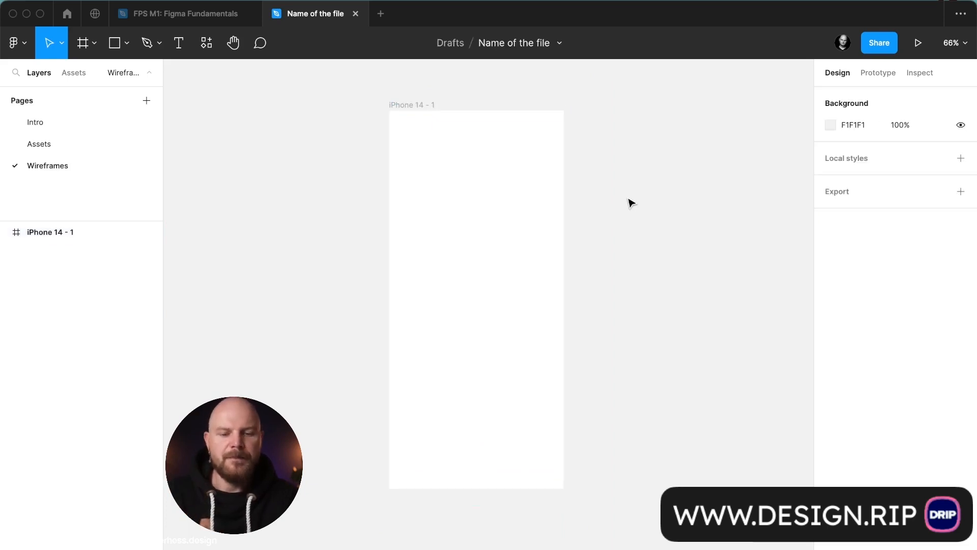
{"action": "left_click", "coordinate": [831, 125]}
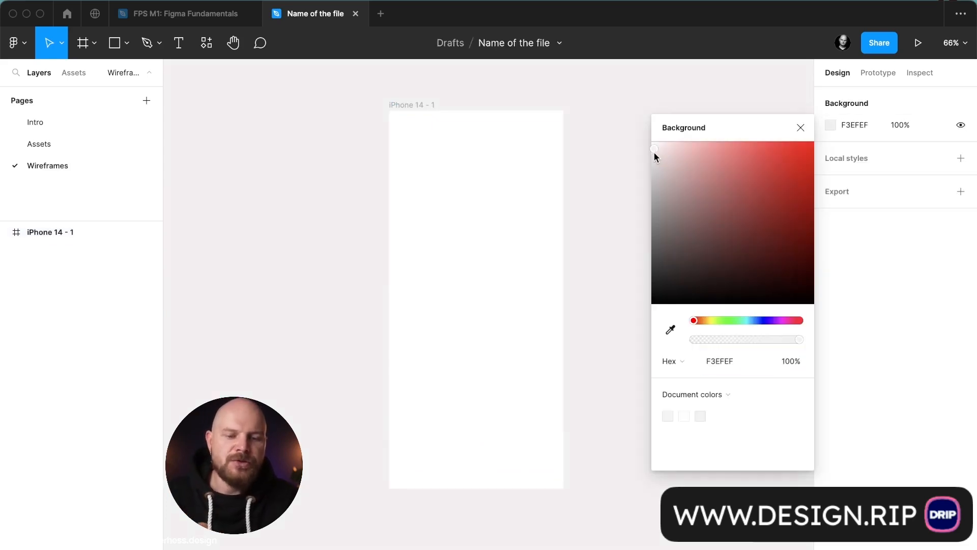
{"action": "left_click_drag", "start_coordinate": [655, 152], "coordinate": [644, 174]}
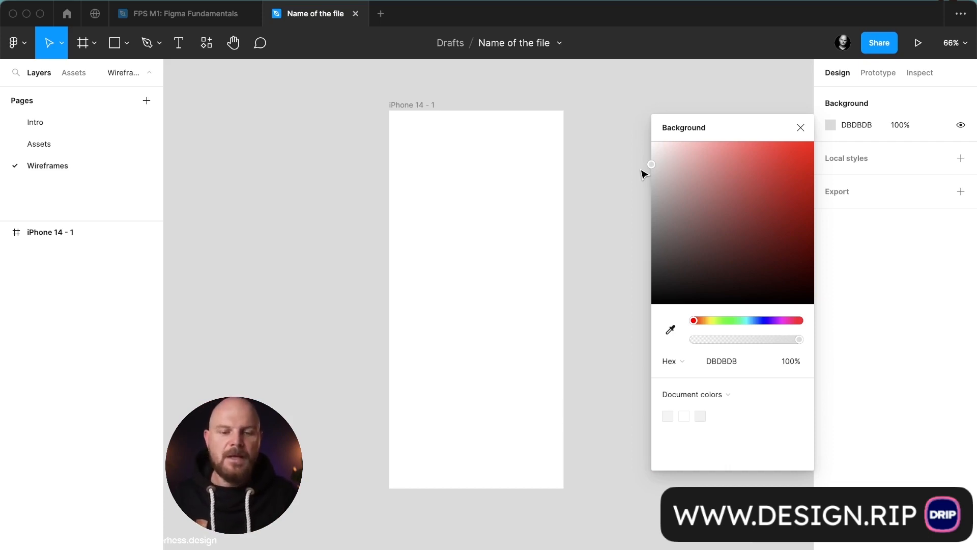
{"action": "left_click_drag", "start_coordinate": [678, 280], "coordinate": [641, 293]}
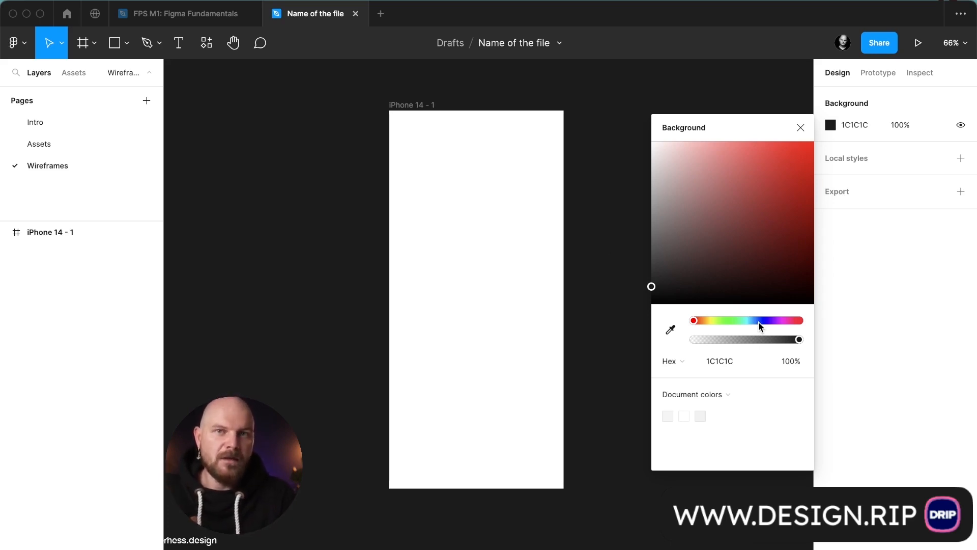
{"action": "left_click_drag", "start_coordinate": [759, 321], "coordinate": [766, 322]}
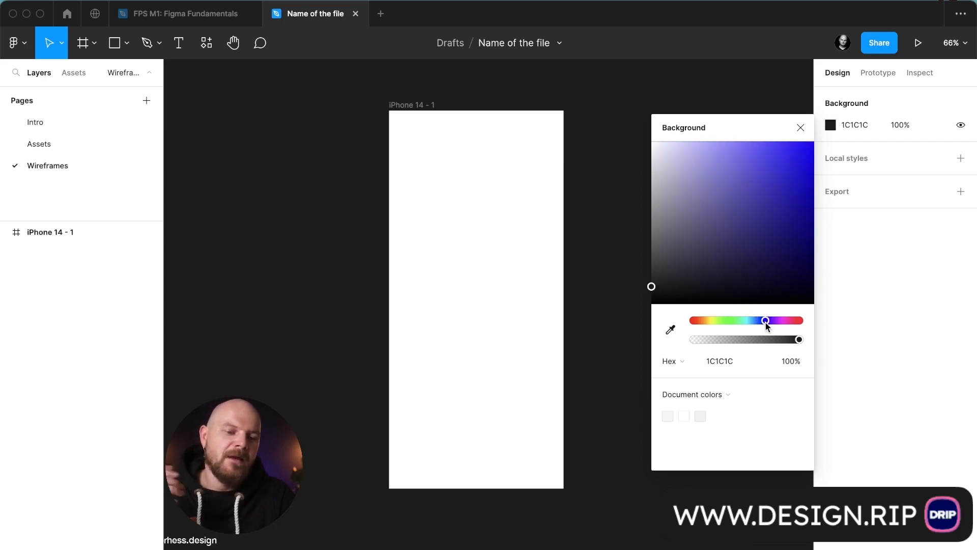
{"action": "left_click_drag", "start_coordinate": [664, 283], "coordinate": [662, 259]}
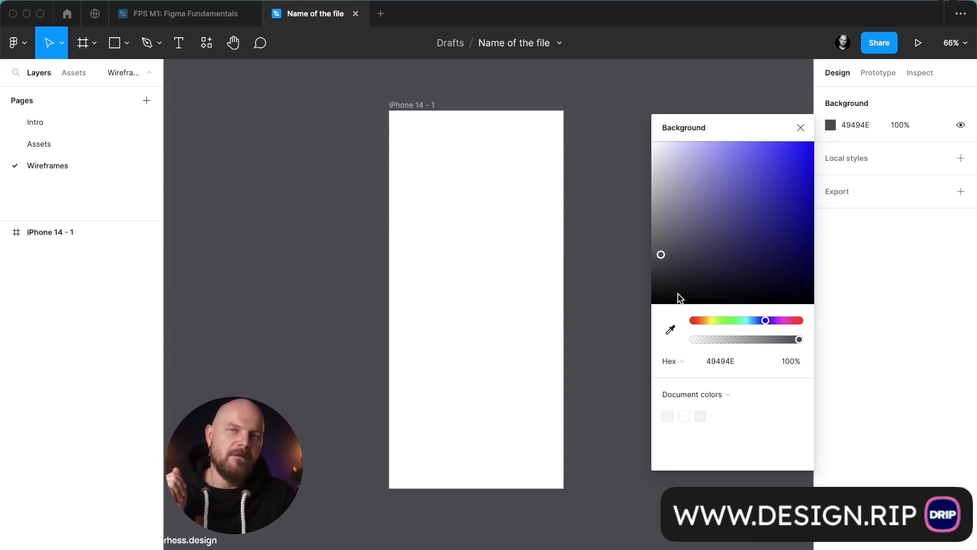
{"action": "left_click_drag", "start_coordinate": [678, 294], "coordinate": [664, 259]}
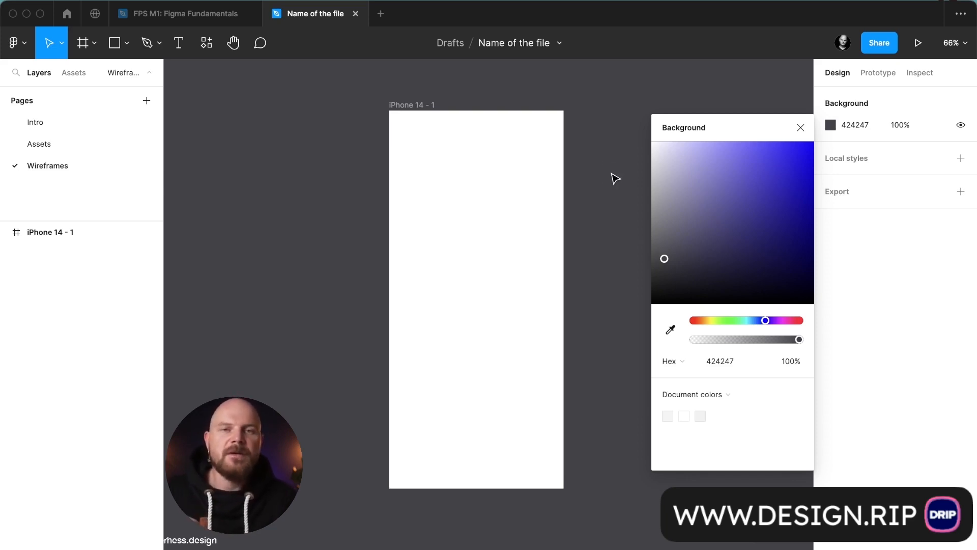
{"action": "left_click", "coordinate": [801, 128]}
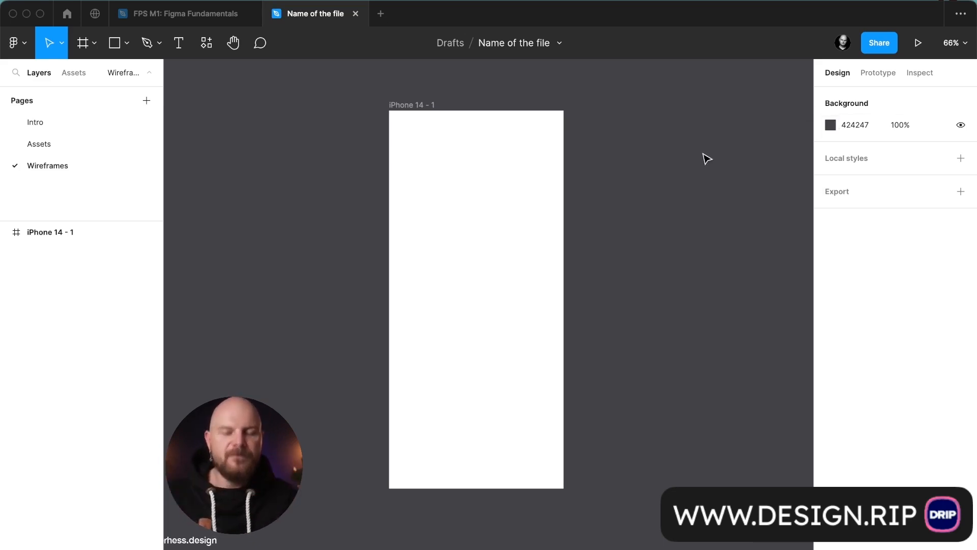
Step: Try the canvas background at 0% opacity and restore it to 100%
{"action": "scroll", "coordinate": [707, 158], "scroll_direction": "up", "scroll_amount": 3}
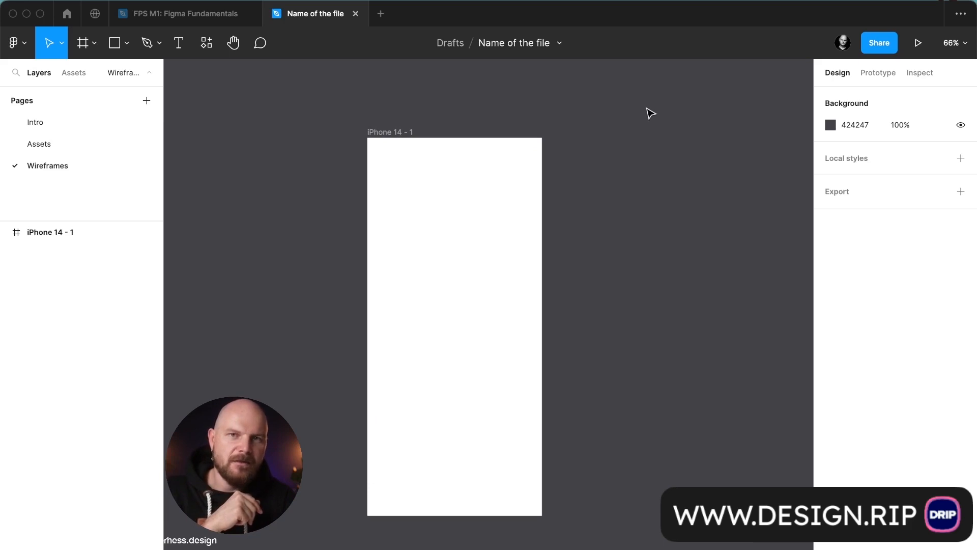
{"action": "left_click", "coordinate": [830, 125]}
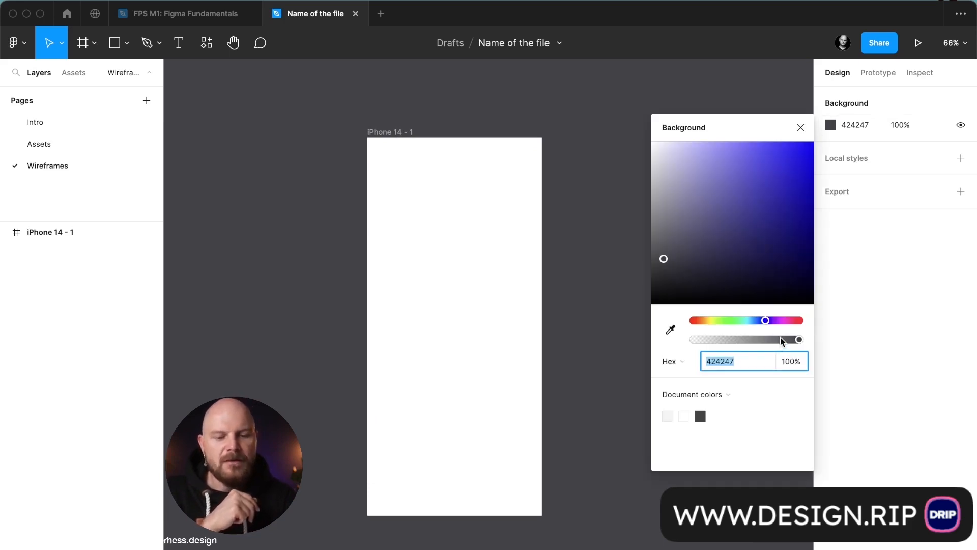
{"action": "left_click_drag", "start_coordinate": [781, 337], "coordinate": [691, 343]}
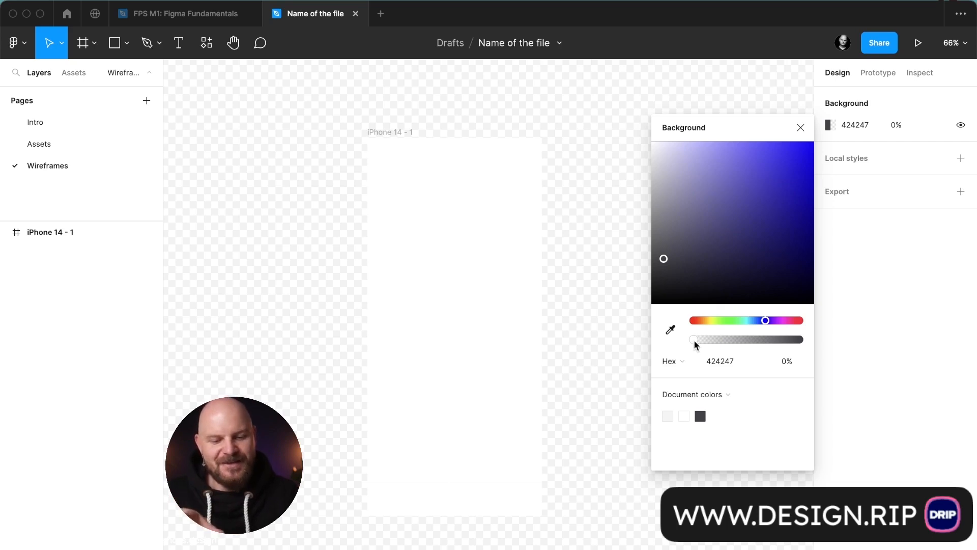
{"action": "left_click_drag", "start_coordinate": [693, 340], "coordinate": [807, 339]}
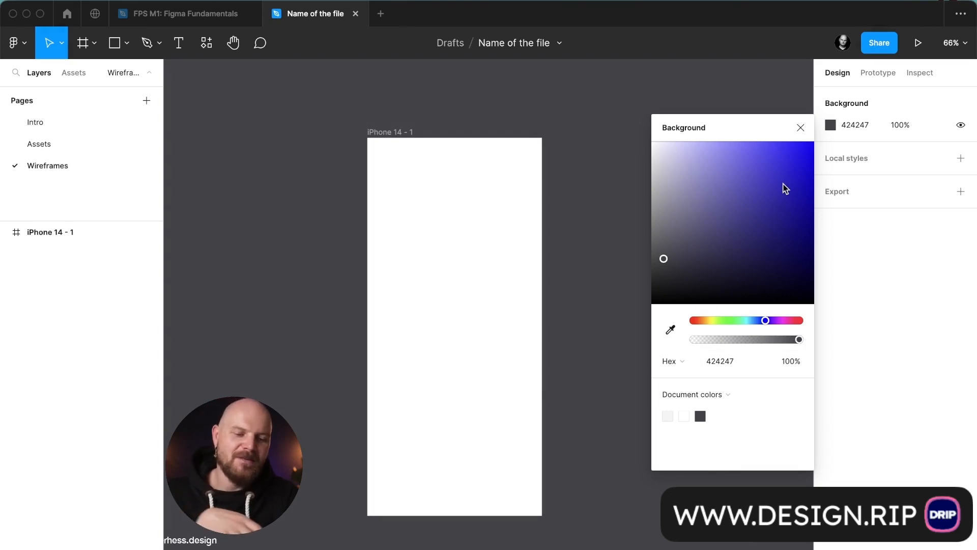
{"action": "left_click", "coordinate": [801, 128]}
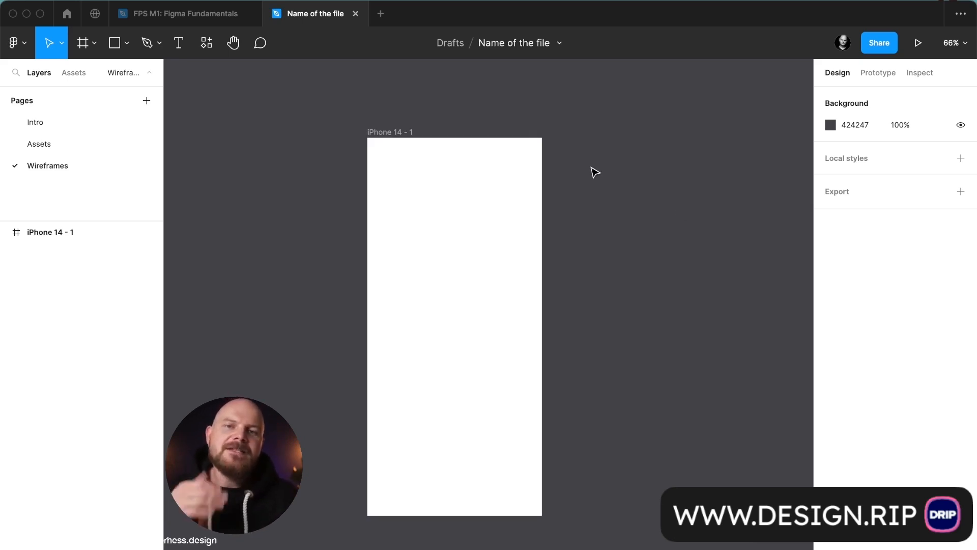
Step: Switch the interface theme to Dark in the preferences
{"action": "left_click", "coordinate": [18, 44]}
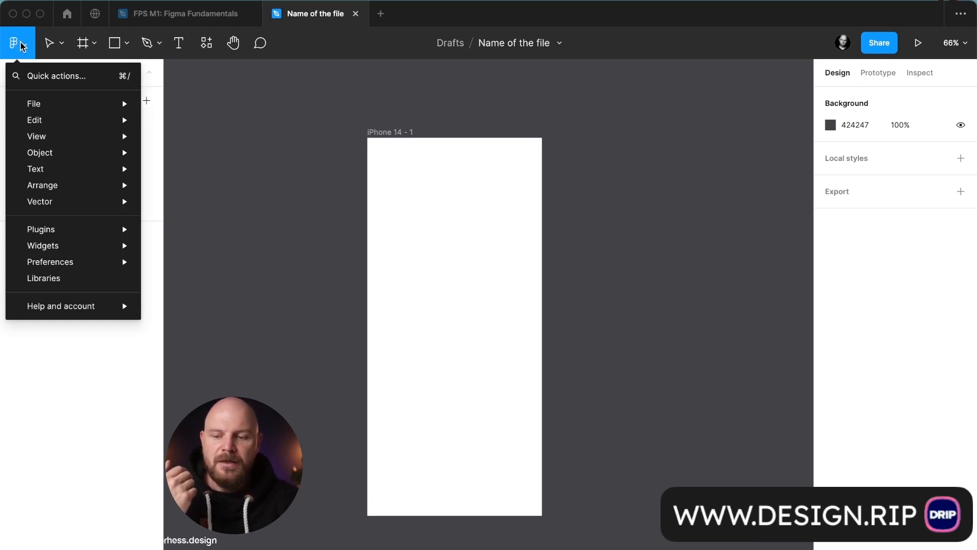
{"action": "mouse_move", "coordinate": [51, 248]}
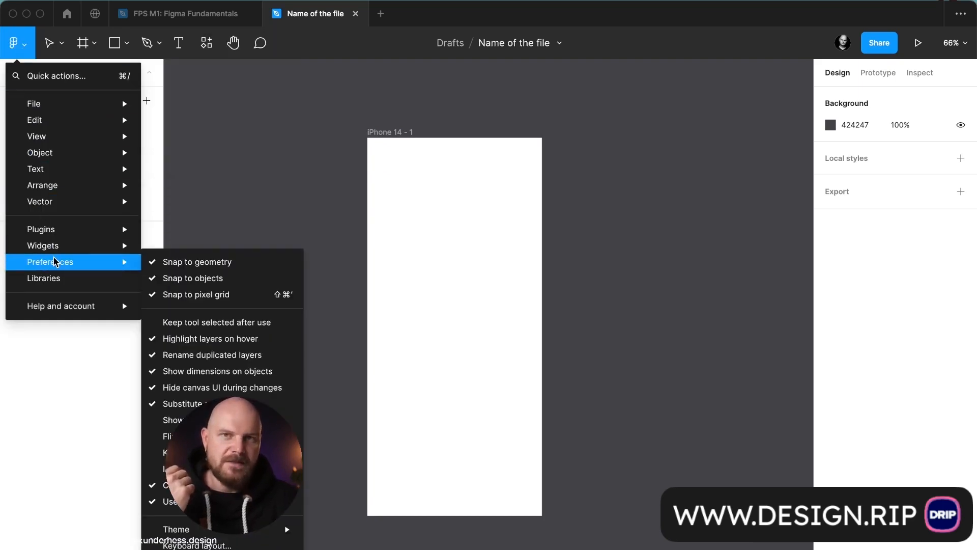
{"action": "mouse_move", "coordinate": [97, 246]}
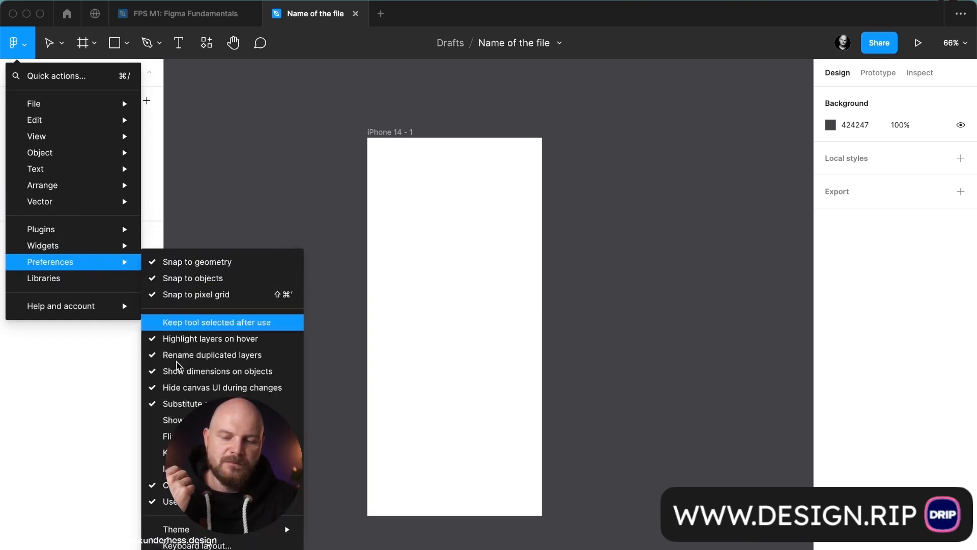
{"action": "mouse_move", "coordinate": [176, 528]}
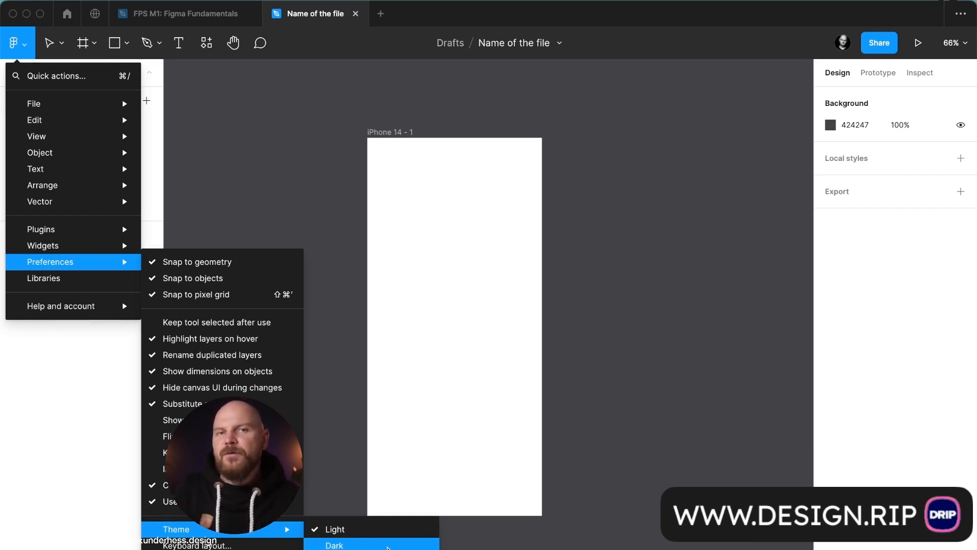
{"action": "left_click", "coordinate": [388, 546]}
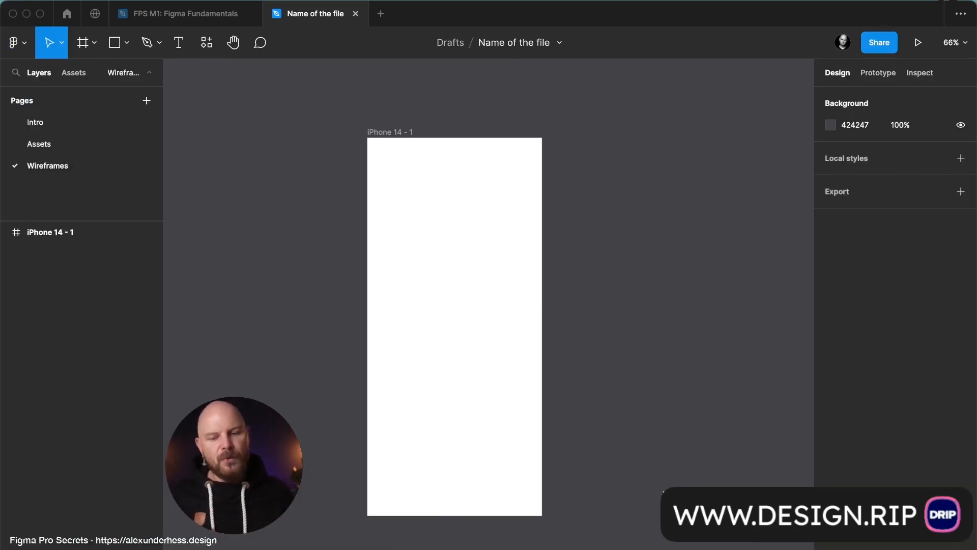
Step: Change the canvas background to the neutral dark grey 3D3D3D
{"action": "scroll", "coordinate": [701, 464], "scroll_direction": "left", "scroll_amount": 3}
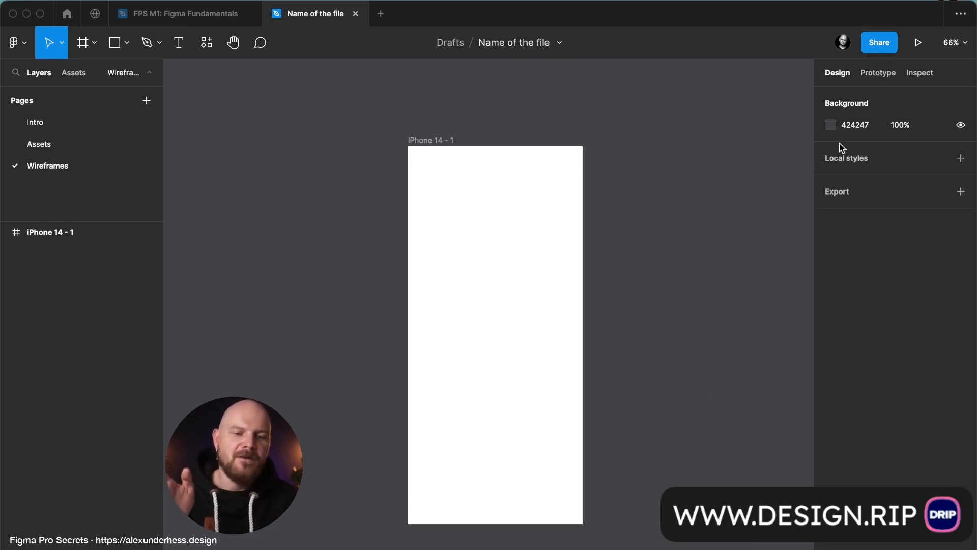
{"action": "left_click", "coordinate": [834, 129]}
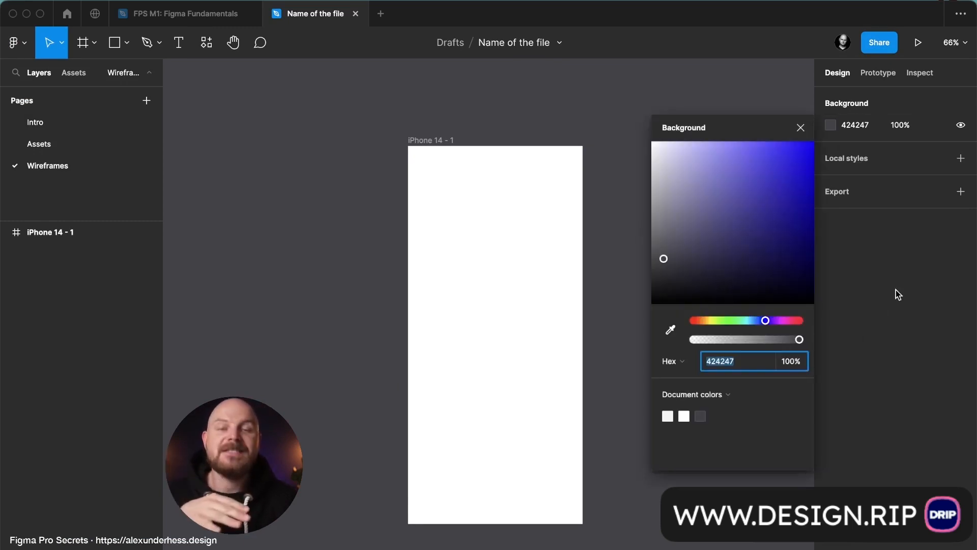
{"action": "left_click_drag", "start_coordinate": [666, 270], "coordinate": [654, 275]}
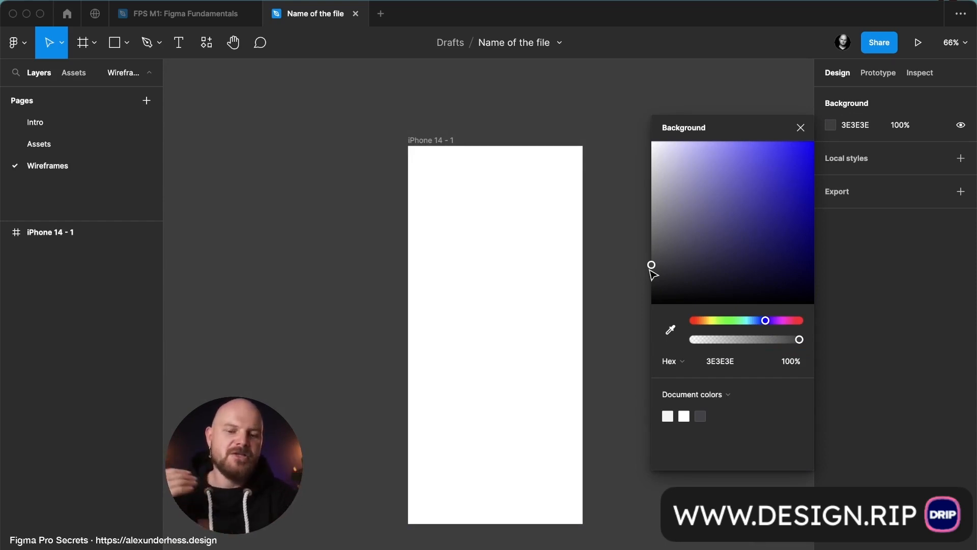
{"action": "mouse_move", "coordinate": [650, 270]}
{"action": "left_mouse_down"}
{"action": "mouse_move", "coordinate": [645, 305]}
{"action": "mouse_move", "coordinate": [646, 275]}
{"action": "left_mouse_up"}
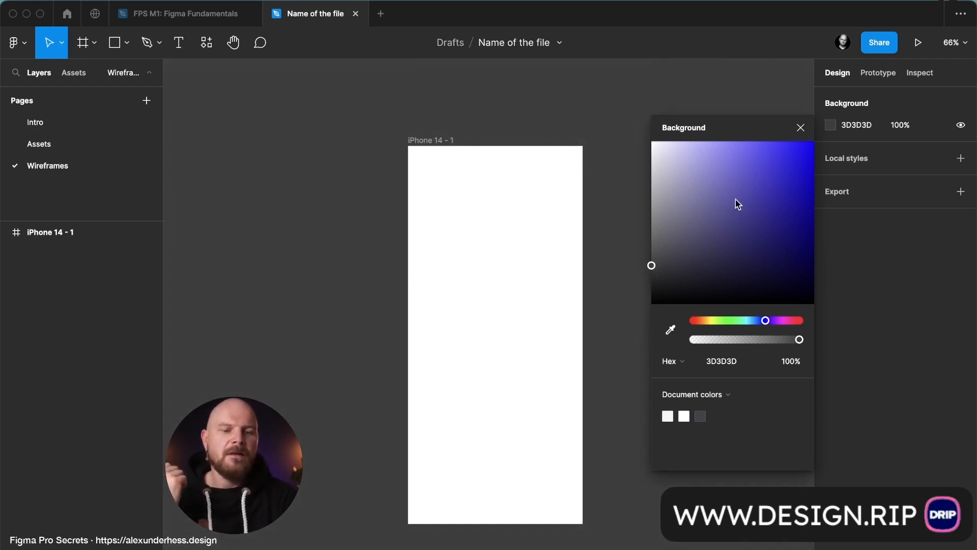
{"action": "left_click", "coordinate": [800, 128]}
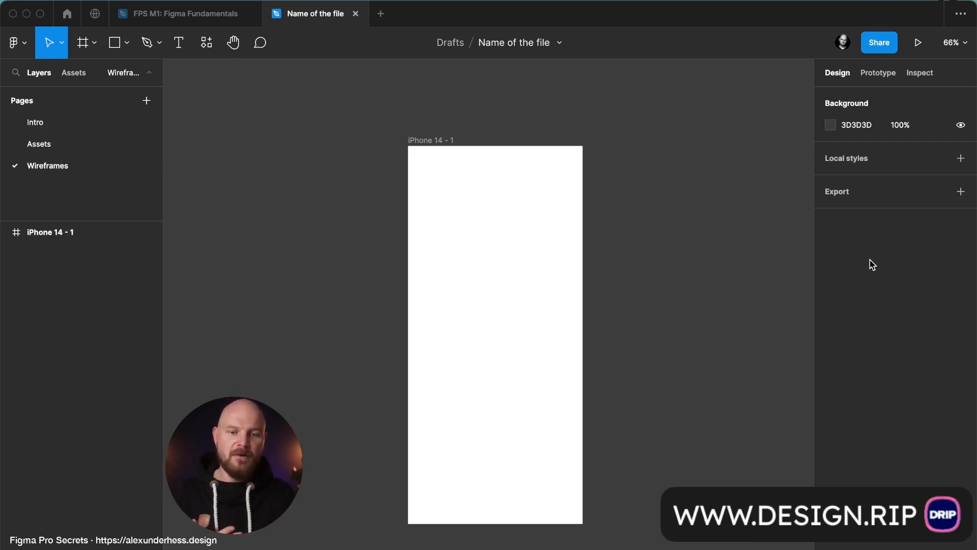
Step: Add a text layer reading "Organization" in the upper part of the iPhone 14 frame
{"action": "scroll", "coordinate": [705, 243], "scroll_direction": "right", "scroll_amount": 3}
{"action": "scroll", "coordinate": [705, 244], "scroll_direction": "left", "scroll_amount": 1}
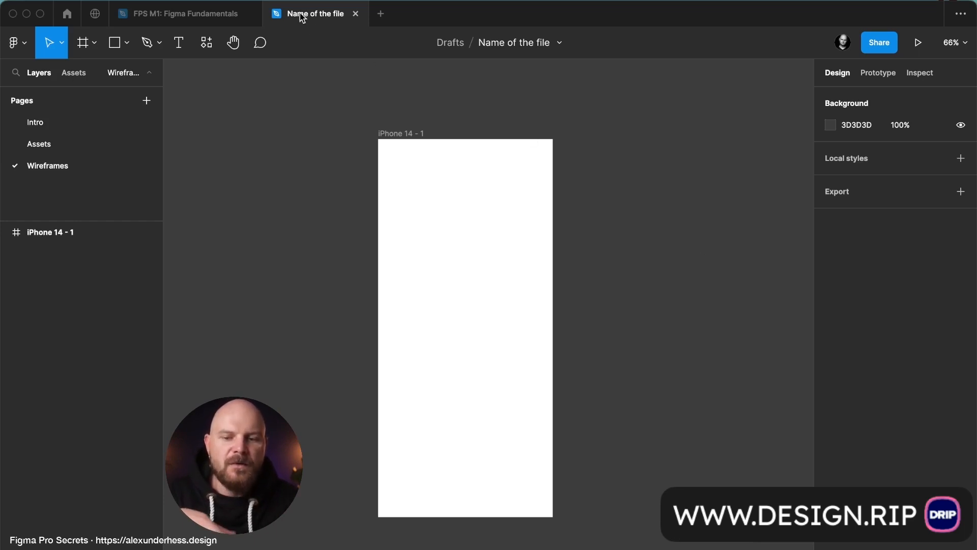
{"action": "scroll", "coordinate": [434, 157], "scroll_direction": "up", "scroll_amount": 2}
{"action": "scroll", "coordinate": [437, 177], "scroll_direction": "down", "scroll_amount": 1}
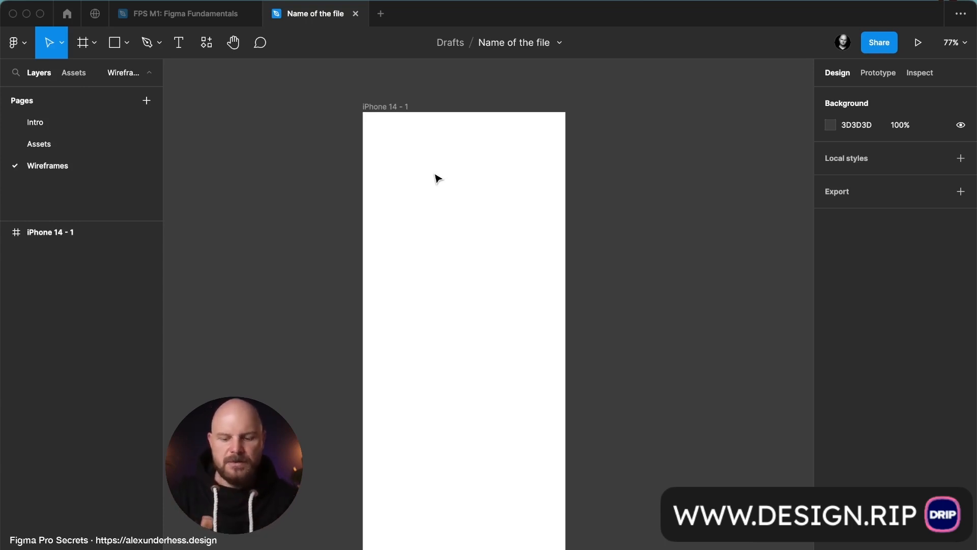
{"action": "key", "text": "t"}
{"action": "left_click", "coordinate": [413, 170]}
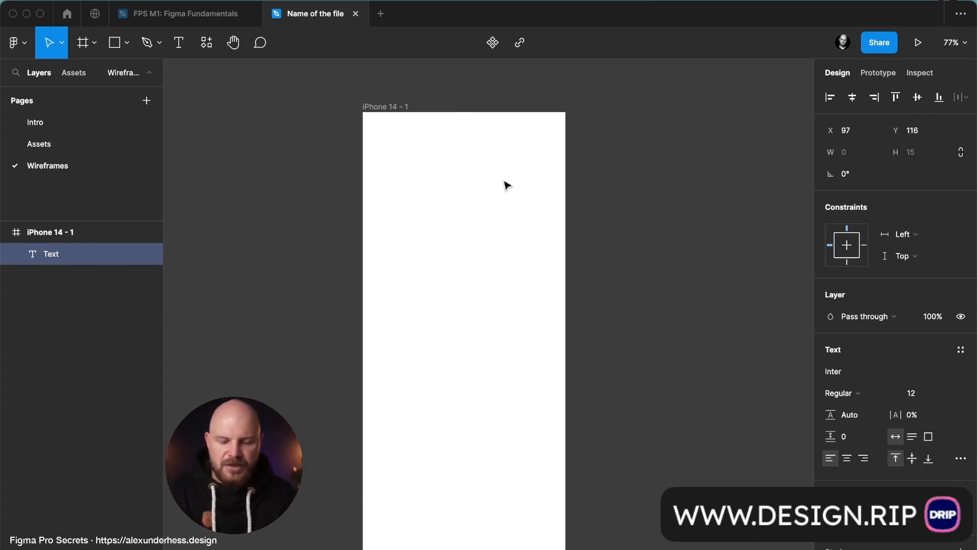
{"action": "type", "text": "Organui"}
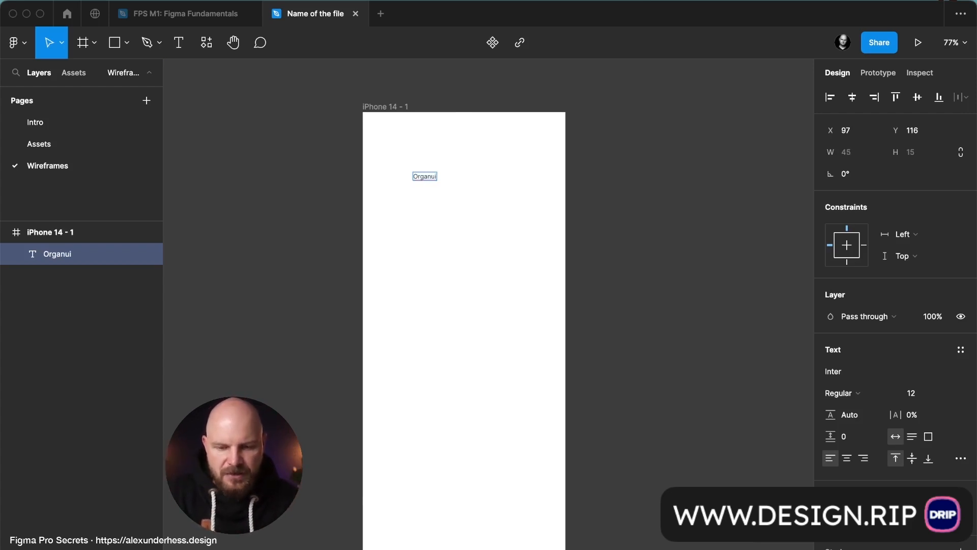
{"action": "key", "text": "BackSpace"}
{"action": "key", "text": "BackSpace"}
{"action": "type", "text": "ization"}
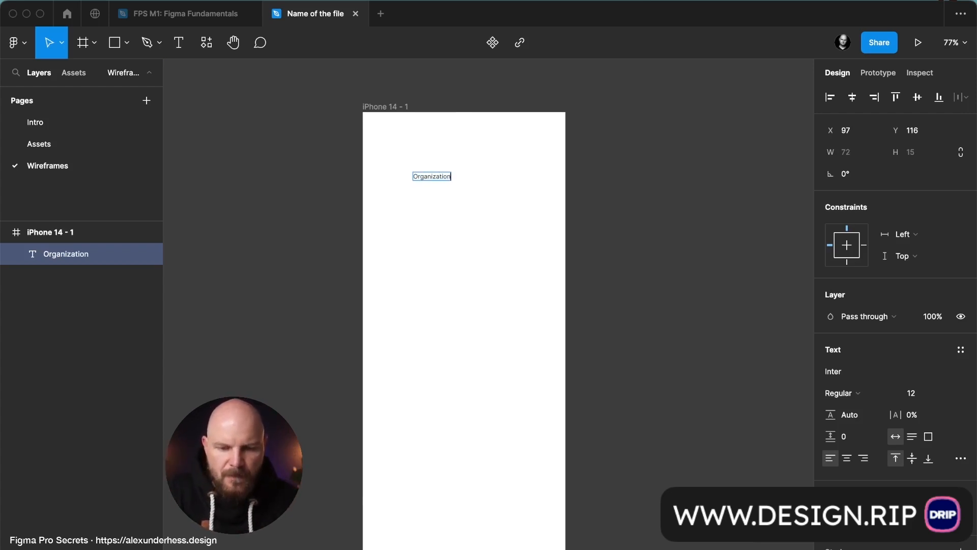
{"action": "scroll", "coordinate": [490, 168], "scroll_direction": "up", "scroll_amount": 5}
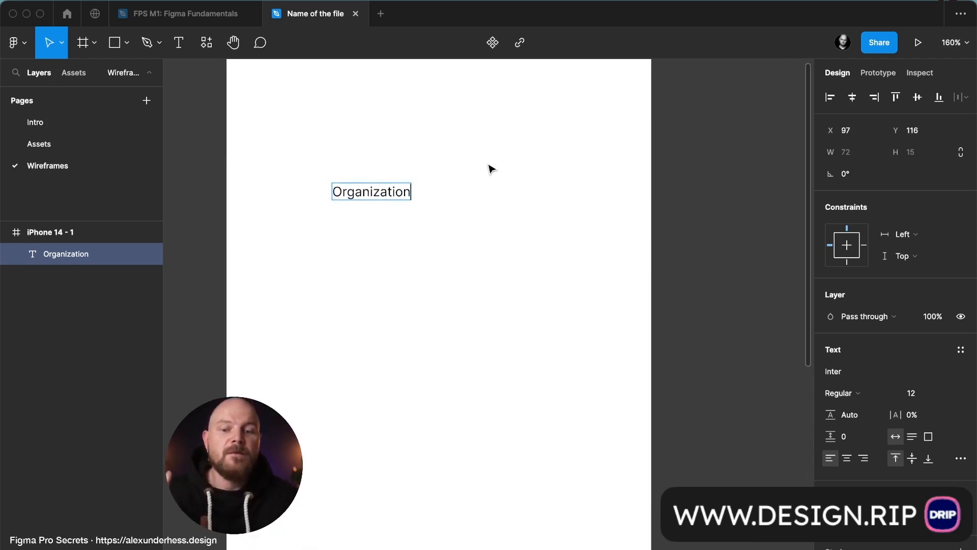
{"action": "scroll", "coordinate": [490, 168], "scroll_direction": "up", "scroll_amount": 1}
{"action": "scroll", "coordinate": [490, 168], "scroll_direction": "left", "scroll_amount": 1}
{"action": "left_click", "coordinate": [471, 248]}
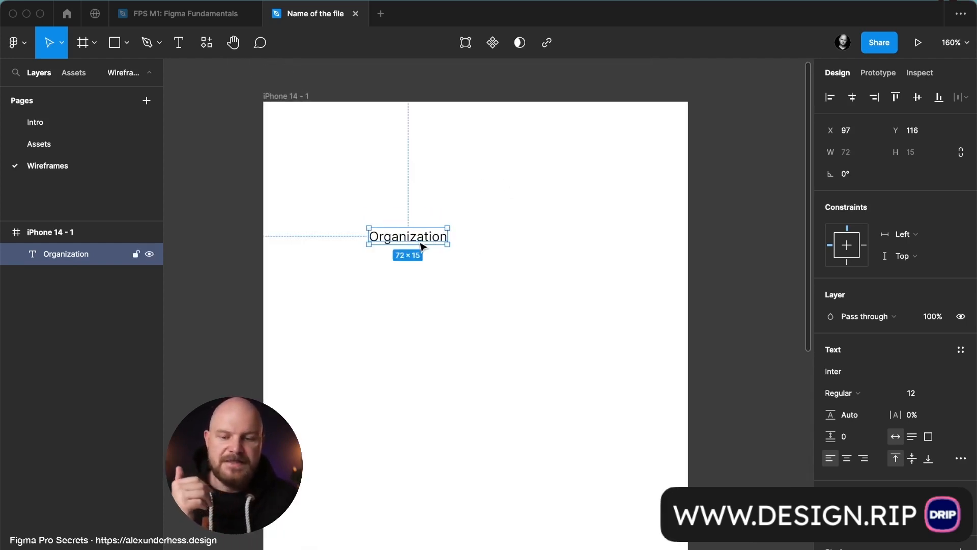
Step: Duplicate the Organization text as an indented copy just below it and change the copy to "Team"
{"action": "left_click_drag", "start_coordinate": [422, 246], "coordinate": [425, 275]}
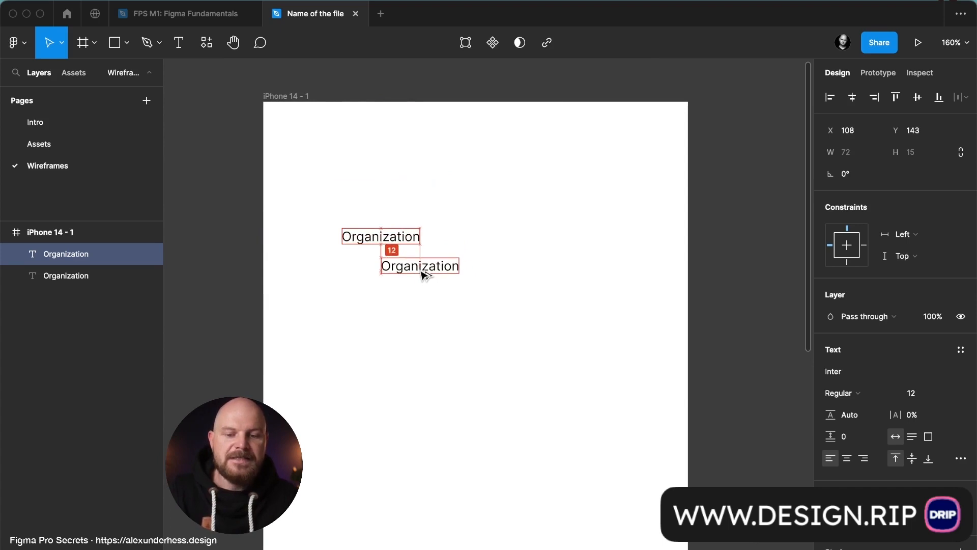
{"action": "key", "text": "Return"}
{"action": "type", "text": "Team"}
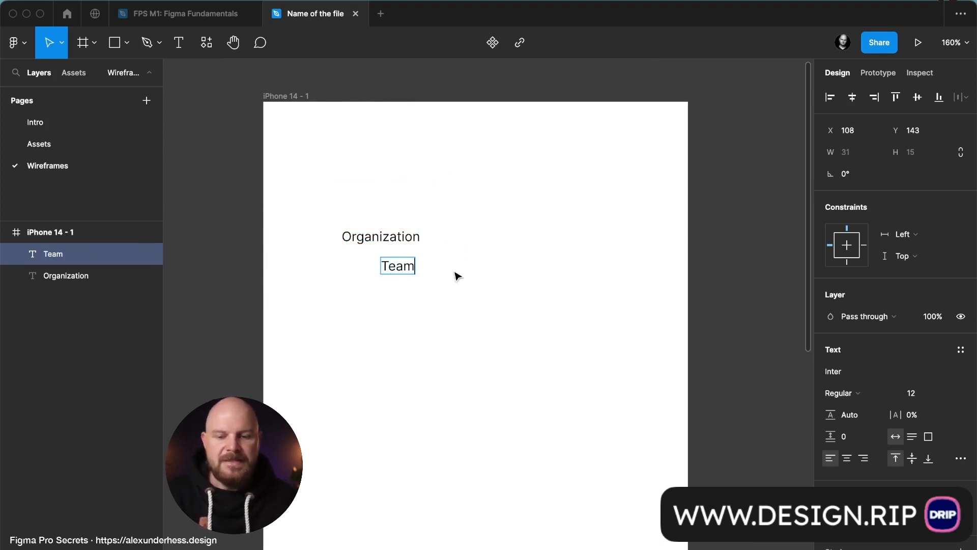
{"action": "key", "text": "Escape"}
{"action": "left_click", "coordinate": [492, 277]}
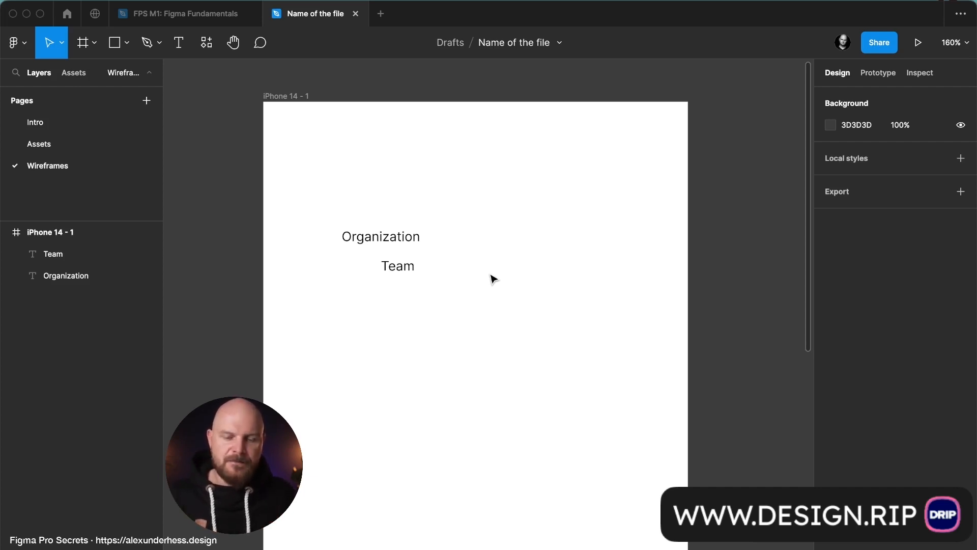
Step: Create three more copies of the Team label, evenly spaced straight below the first one
{"action": "left_click", "coordinate": [405, 271]}
{"action": "left_click_drag", "start_coordinate": [405, 271], "coordinate": [404, 338]}
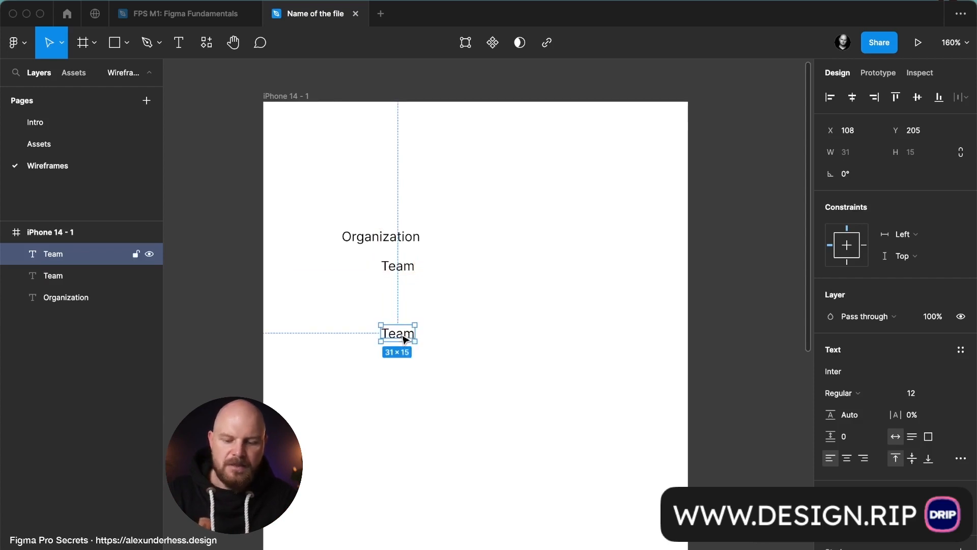
{"action": "key", "text": "super+d"}
{"action": "key", "text": "super+d"}
{"action": "left_click", "coordinate": [463, 353]}
Step: Duplicate the first Team label as an indented copy below it, change it to "File" and lower it to Y 170
{"action": "left_click", "coordinate": [404, 269]}
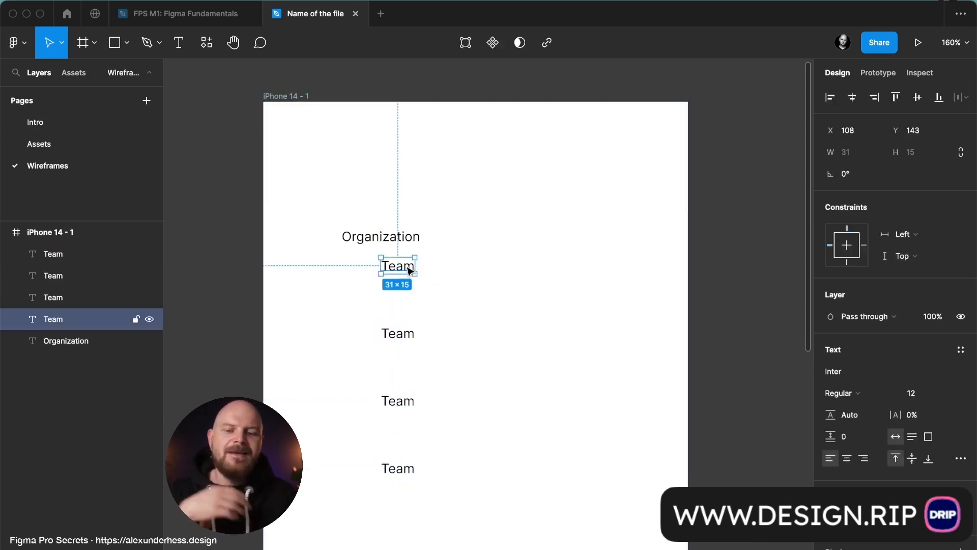
{"action": "left_click_drag", "start_coordinate": [404, 269], "coordinate": [422, 287]}
{"action": "double_click", "coordinate": [422, 286]}
{"action": "type", "text": "File"}
{"action": "key", "text": "Escape"}
{"action": "left_click", "coordinate": [473, 306]}
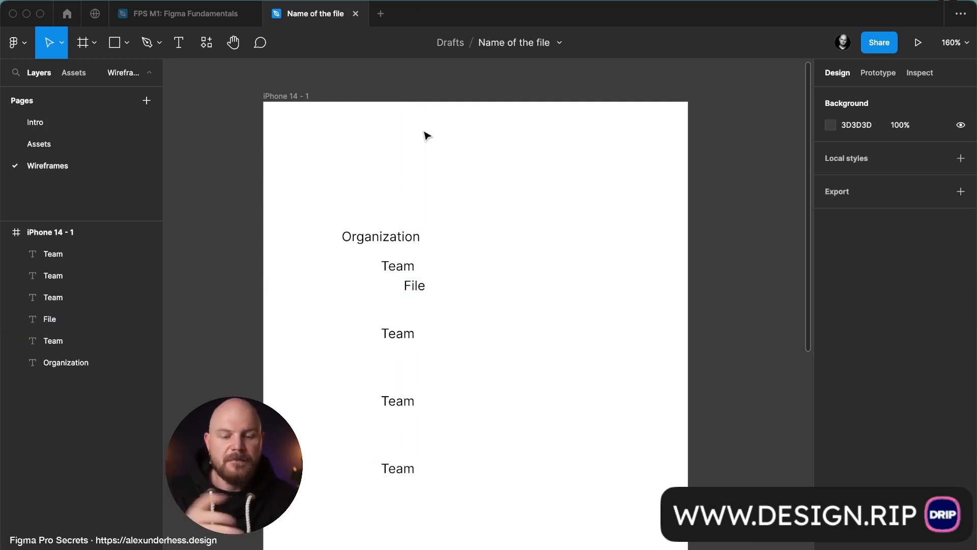
{"action": "left_click", "coordinate": [420, 285]}
{"action": "left_click_drag", "start_coordinate": [421, 293], "coordinate": [421, 295]}
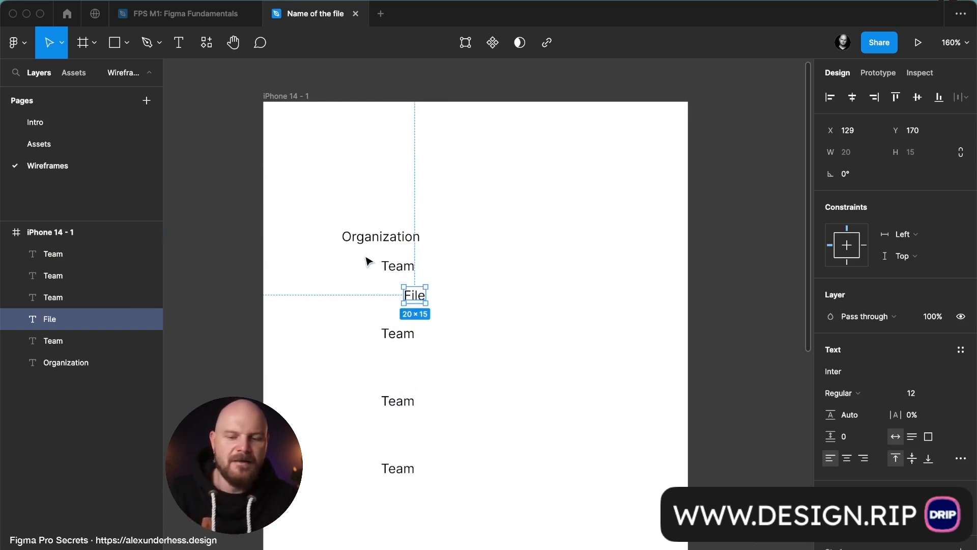
Step: Indent the Team and File labels further, with the Team labels at X 132, and move the last three Team labels down
{"action": "left_click_drag", "start_coordinate": [365, 255], "coordinate": [459, 510]}
{"action": "left_click_drag", "start_coordinate": [401, 399], "coordinate": [429, 407]}
{"action": "left_click", "coordinate": [502, 390]}
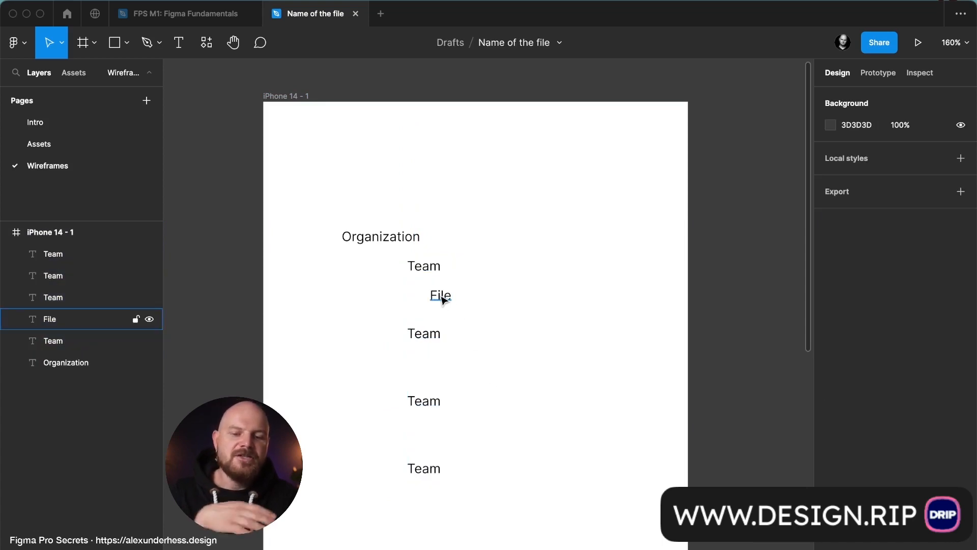
{"action": "left_click_drag", "start_coordinate": [394, 325], "coordinate": [457, 432]}
{"action": "left_click", "coordinate": [424, 468], "text": "shift"}
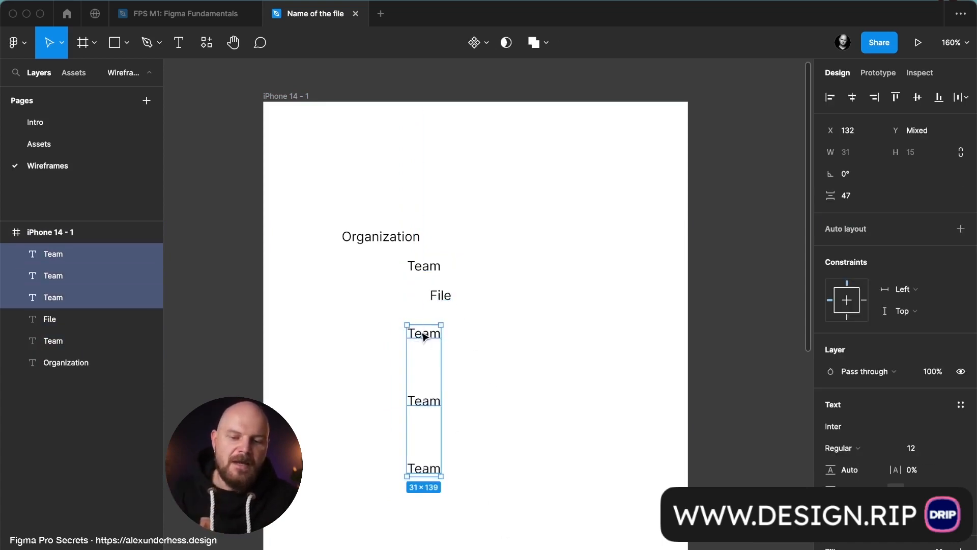
{"action": "left_click_drag", "start_coordinate": [423, 334], "coordinate": [424, 412]}
Step: Duplicate the File label as an indented copy below it and change the copy to "Page 1"
{"action": "left_click", "coordinate": [445, 295]}
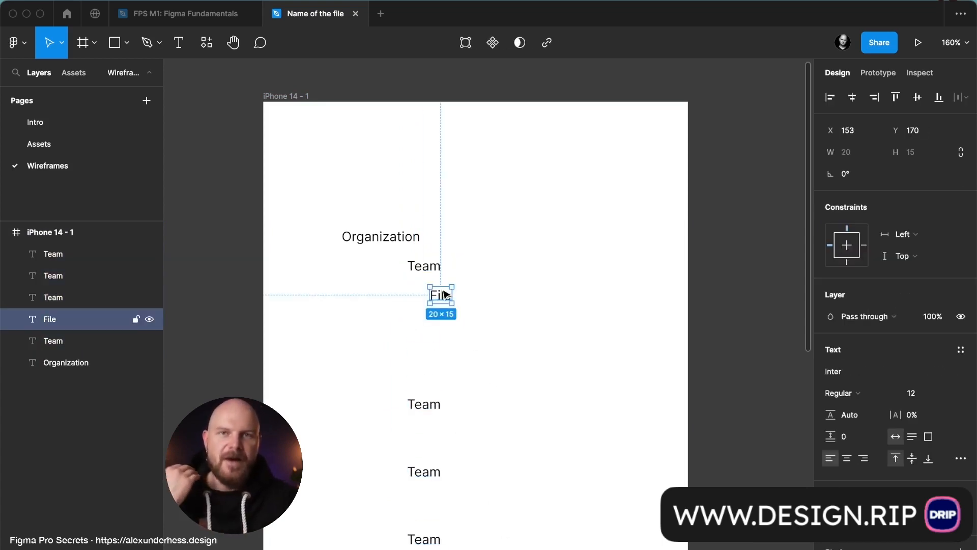
{"action": "left_click_drag", "start_coordinate": [446, 297], "coordinate": [460, 328]}
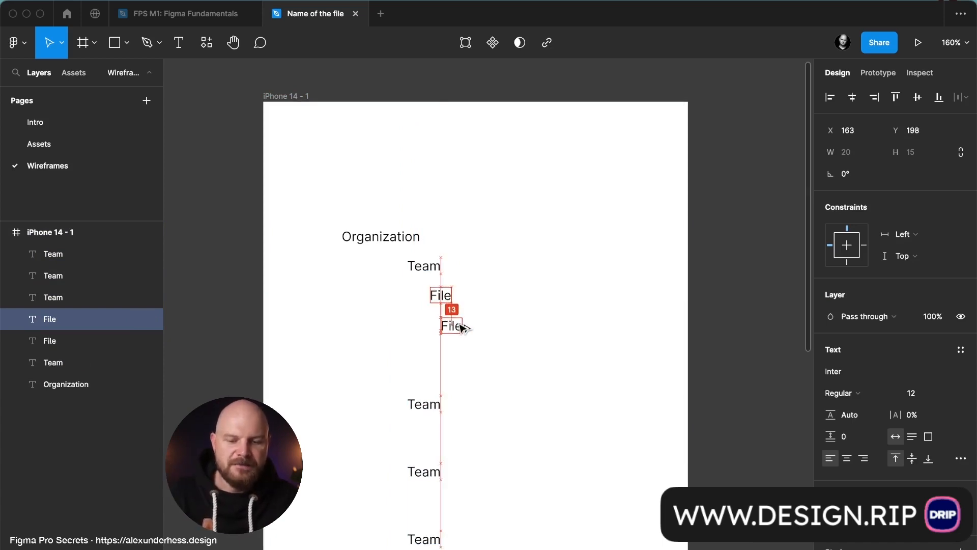
{"action": "key", "text": "Return"}
{"action": "type", "text": "Page 1"}
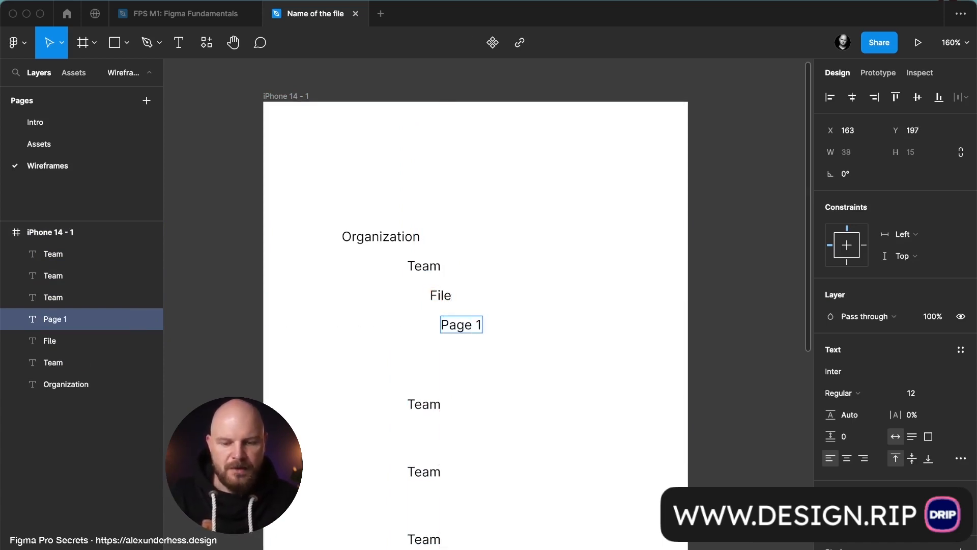
Step: Add the lines "Page 2" and "Page 3" to the Page 1 text layer
{"action": "key", "text": "Return"}
{"action": "type", "text": "Page 2"}
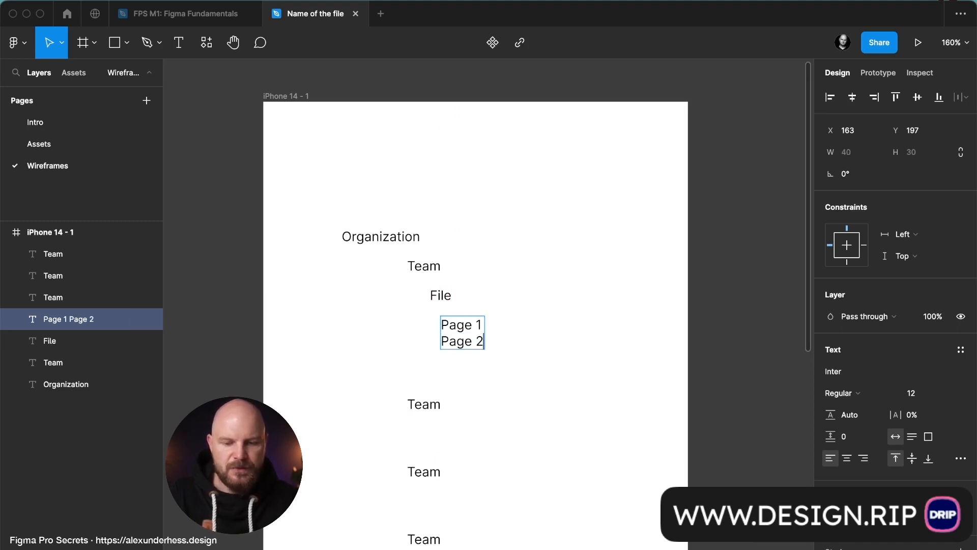
{"action": "key", "text": "Return"}
{"action": "type", "text": "Pages"}
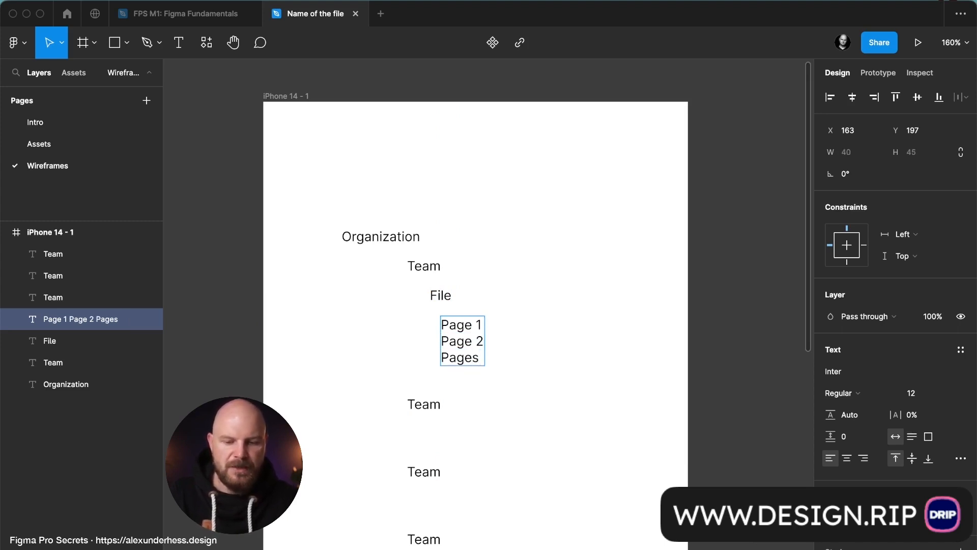
{"action": "key", "text": "BackSpace"}
{"action": "type", "text": "3"}
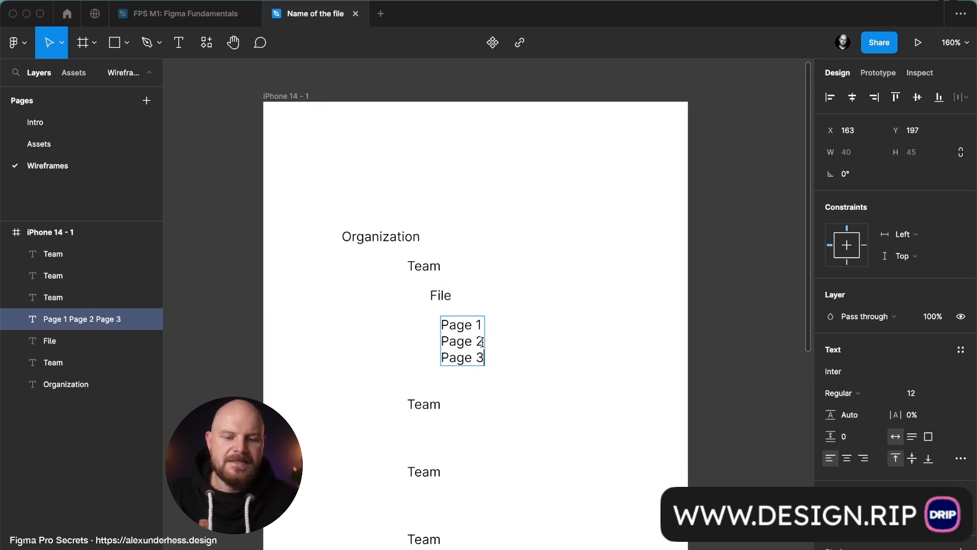
{"action": "key", "text": "Return"}
{"action": "key", "text": "BackSpace"}
{"action": "key", "text": "Escape"}
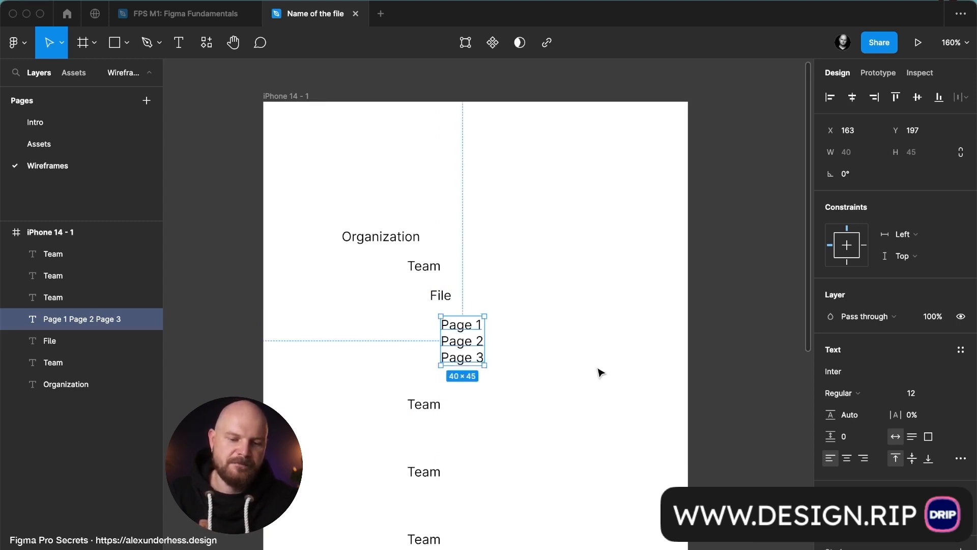
Step: Duplicate the page list to X 183, Y 248, and move the last three Team labels further down to make room
{"action": "left_click_drag", "start_coordinate": [460, 355], "coordinate": [484, 412]}
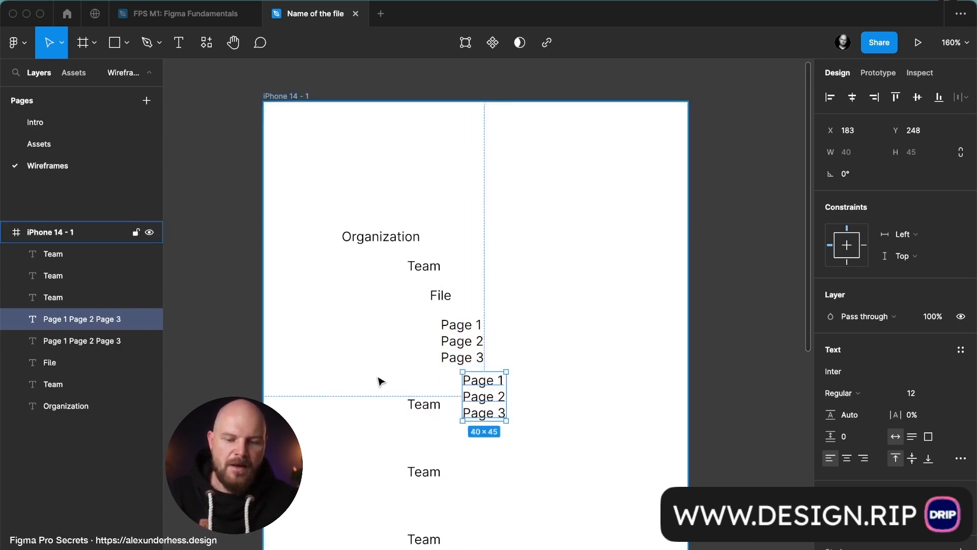
{"action": "left_click_drag", "start_coordinate": [378, 377], "coordinate": [427, 538]}
{"action": "left_click_drag", "start_coordinate": [427, 472], "coordinate": [429, 549]}
Step: Replace the duplicated page list with the lines "Layer 1", "Frame 1" and "Rectangle 1", and move it down to Y 254
{"action": "double_click", "coordinate": [488, 413]}
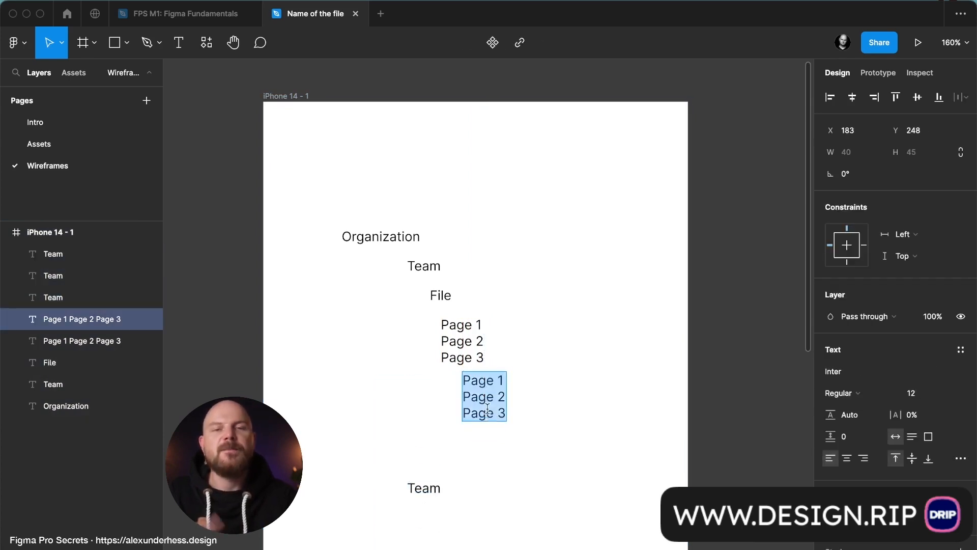
{"action": "type", "text": "Layer 1"}
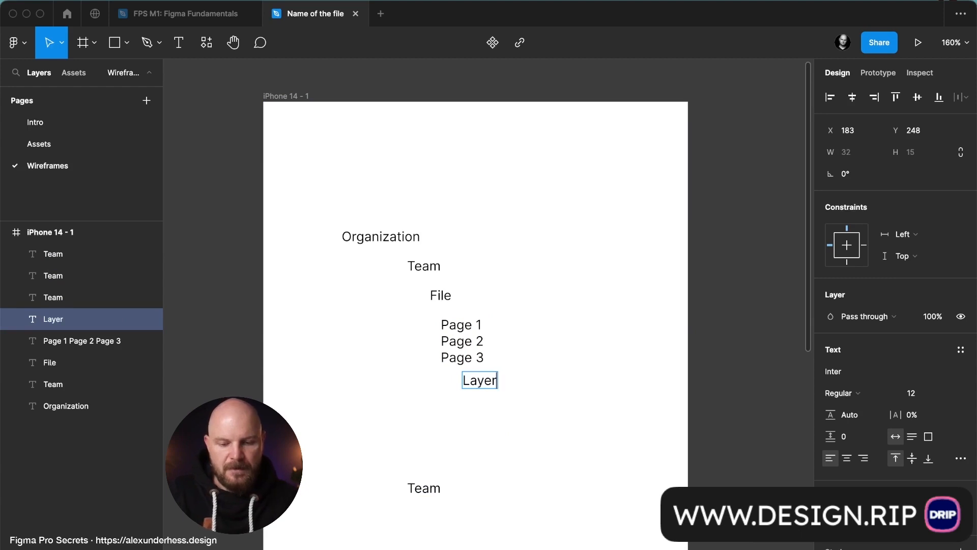
{"action": "key", "text": "Return"}
{"action": "type", "text": "Frame 1"}
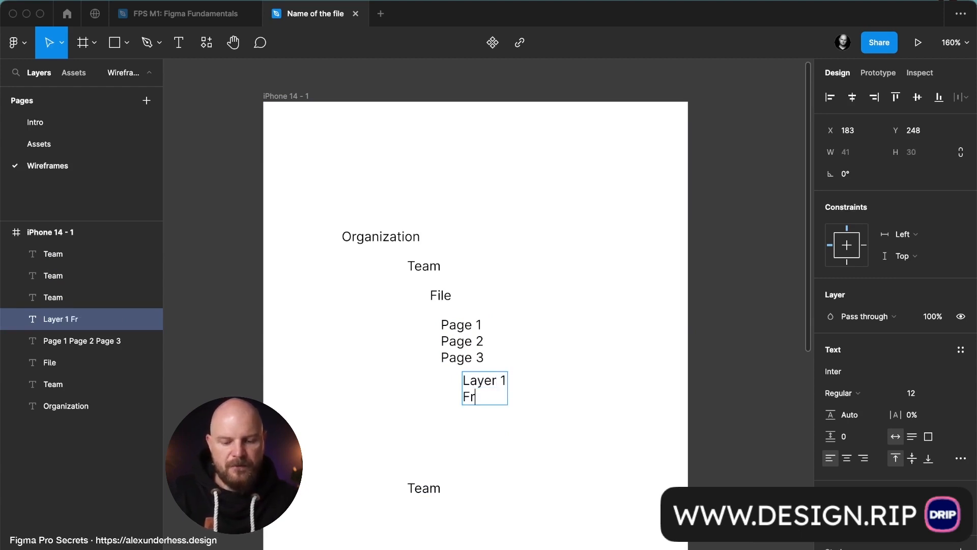
{"action": "key", "text": "Return"}
{"action": "type", "text": "R"}
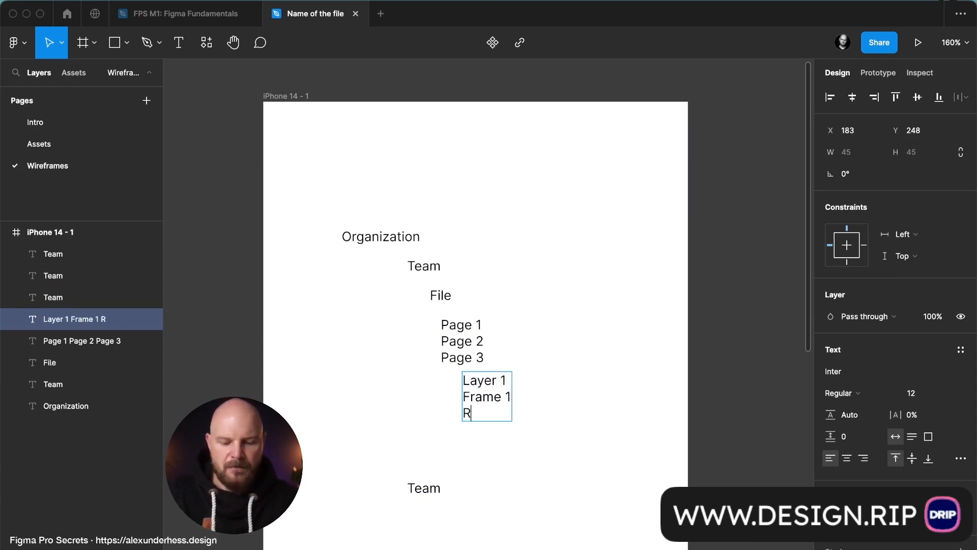
{"action": "type", "text": "ectangle 1"}
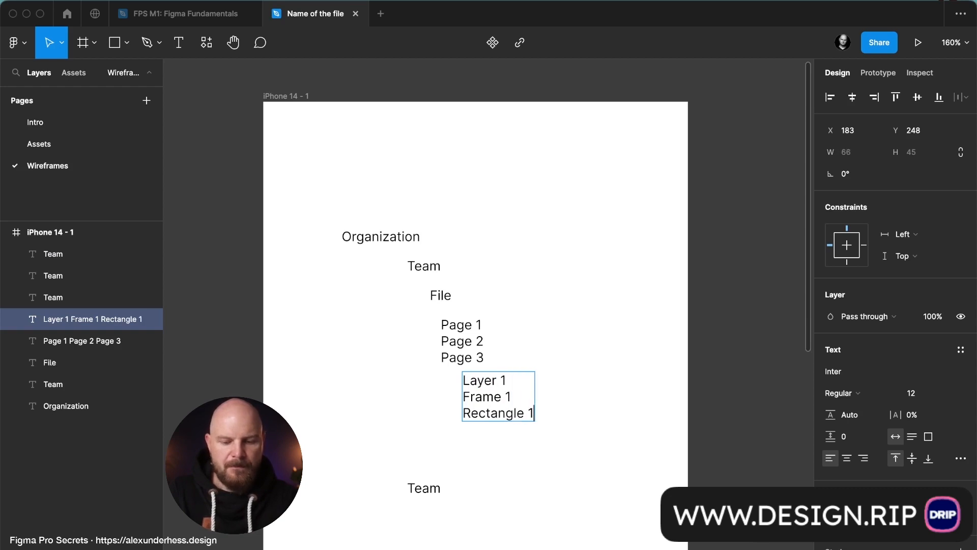
{"action": "left_click", "coordinate": [588, 407]}
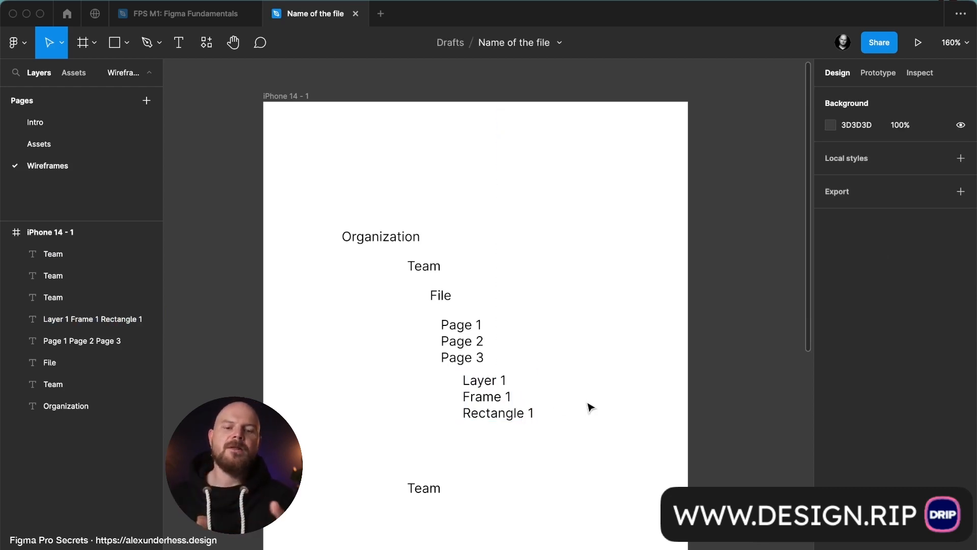
{"action": "left_click_drag", "start_coordinate": [517, 407], "coordinate": [517, 414]}
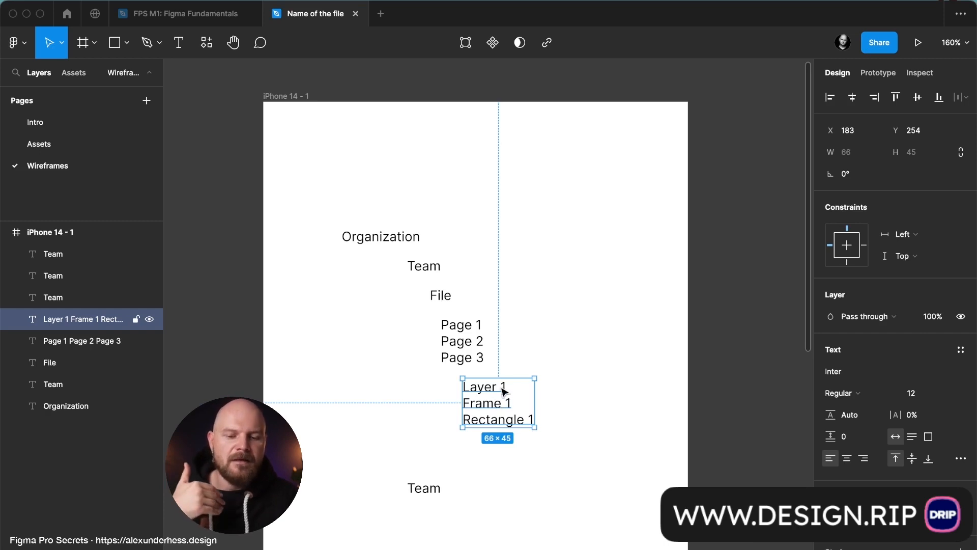
Step: Change the third line of the page list from "Page 3" to "Wireframes"
{"action": "double_click", "coordinate": [478, 360]}
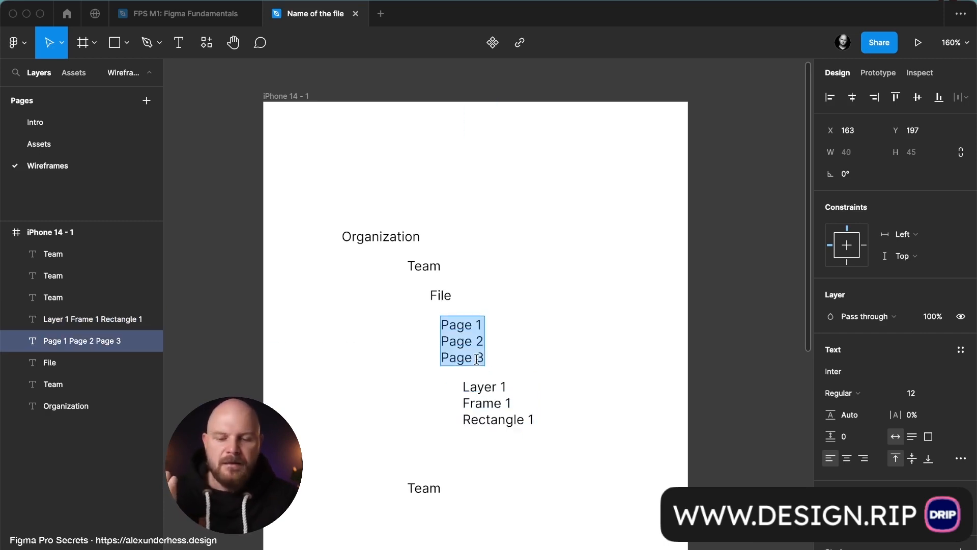
{"action": "left_click_drag", "start_coordinate": [477, 360], "coordinate": [441, 358]}
{"action": "type", "text": "Wir"}
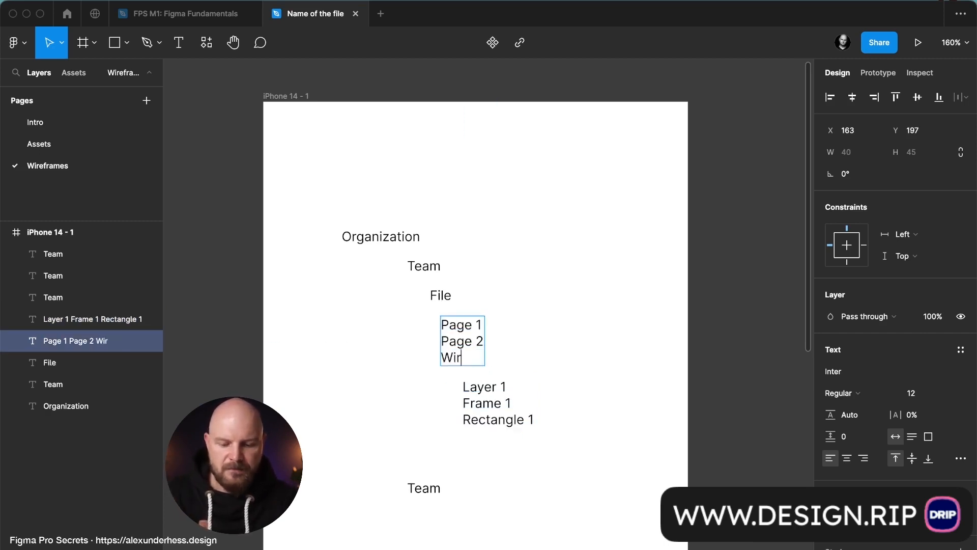
{"action": "type", "text": "eframes"}
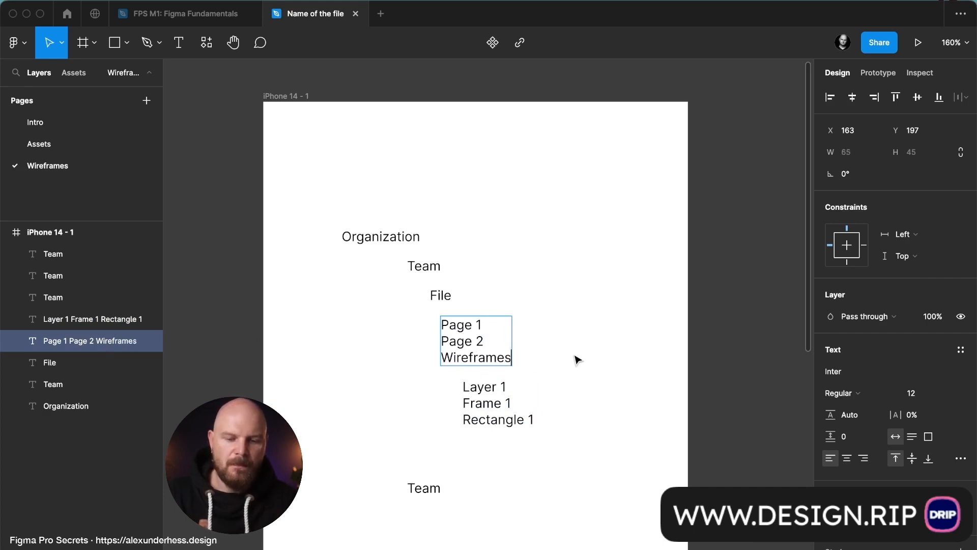
{"action": "key", "text": "Escape"}
{"action": "left_click", "coordinate": [578, 358]}
{"action": "left_click", "coordinate": [506, 358]}
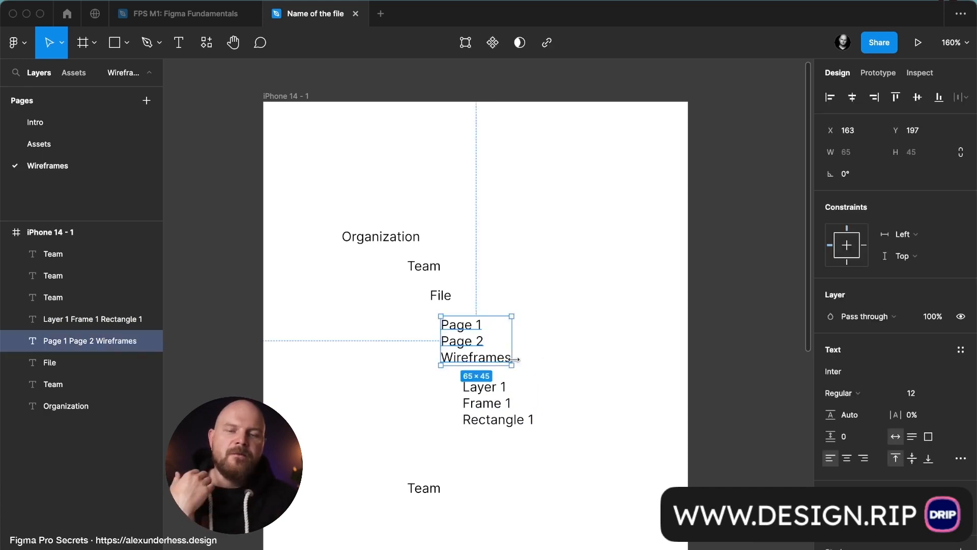
Step: Change the text of the File label to "Version 1"
{"action": "left_click", "coordinate": [448, 300]}
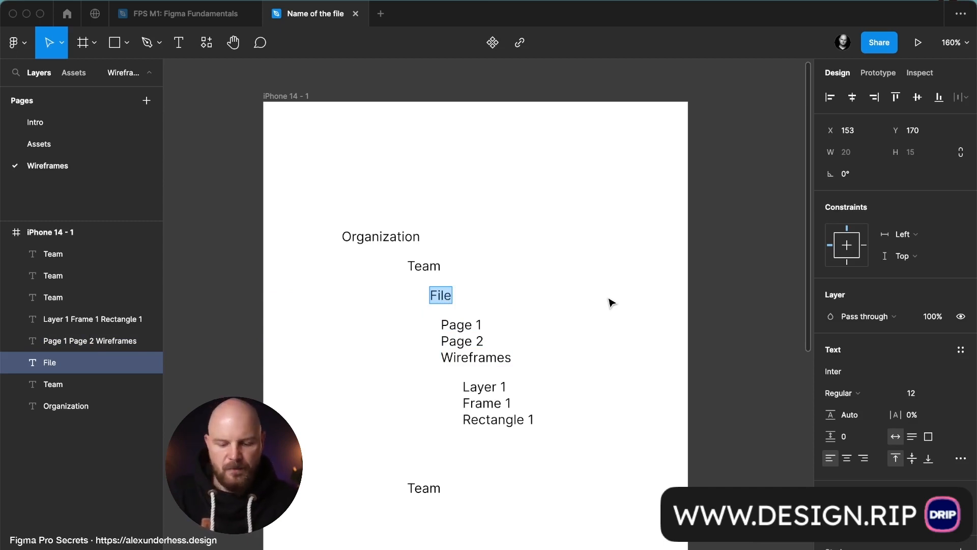
{"action": "type", "text": "Version 1"}
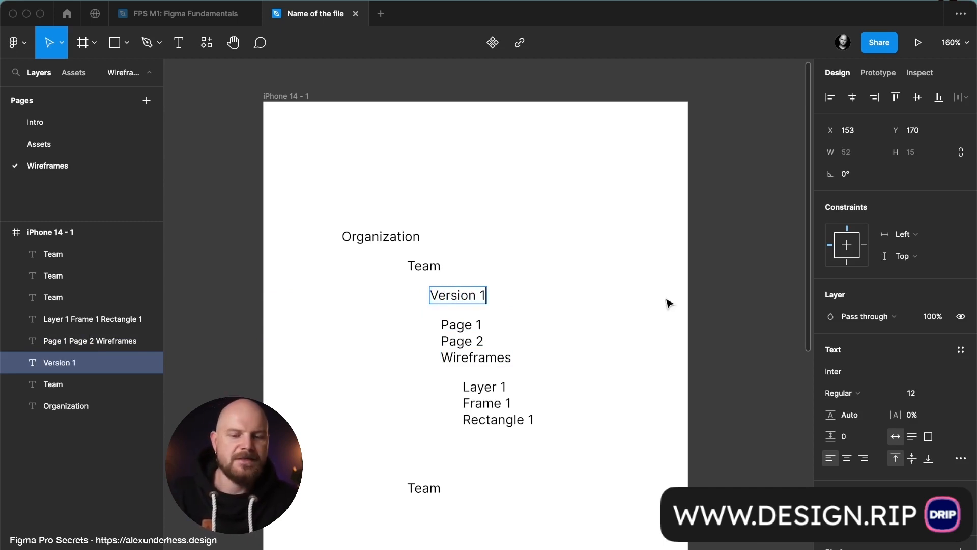
{"action": "key", "text": "Escape"}
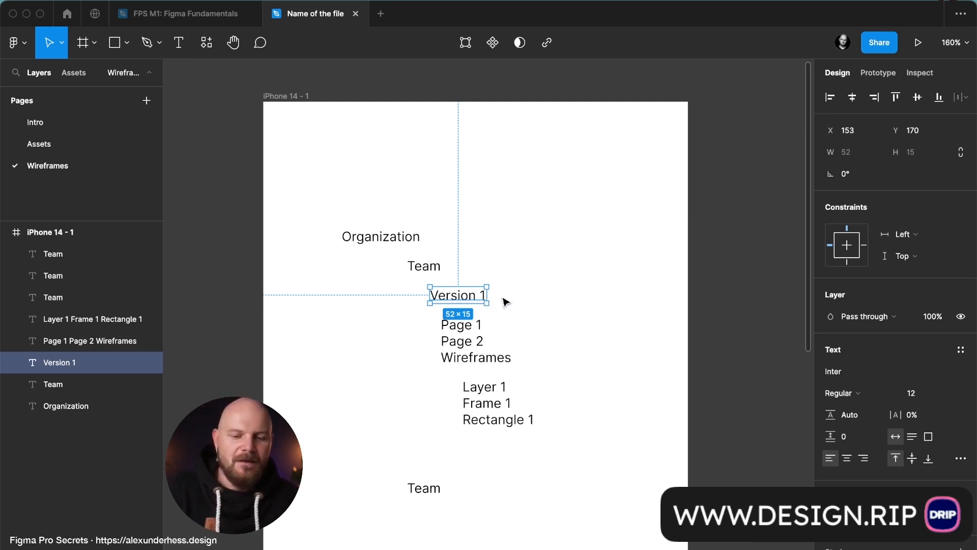
Step: Change the text of the label directly above the page list to "App"
{"action": "double_click", "coordinate": [469, 293]}
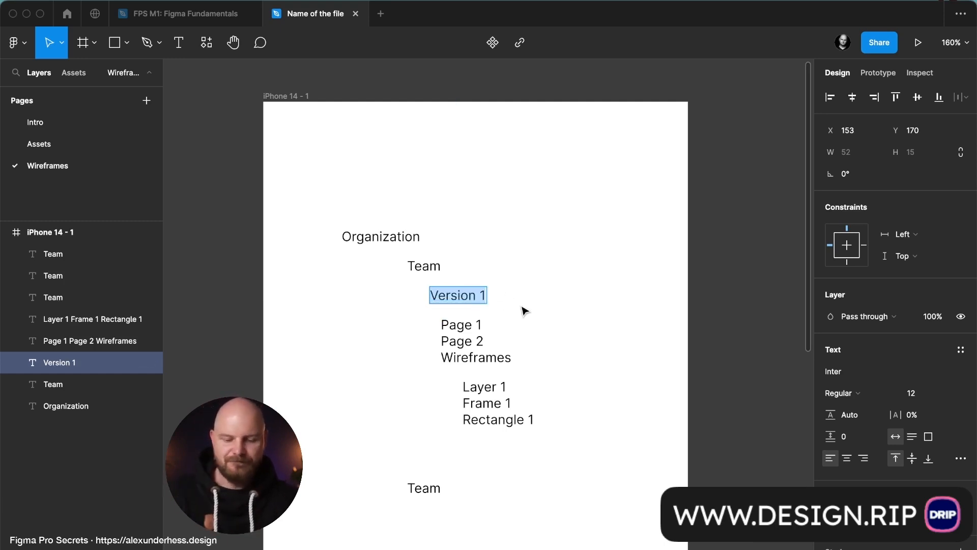
{"action": "key", "text": "BackSpace"}
{"action": "type", "text": "Apps"}
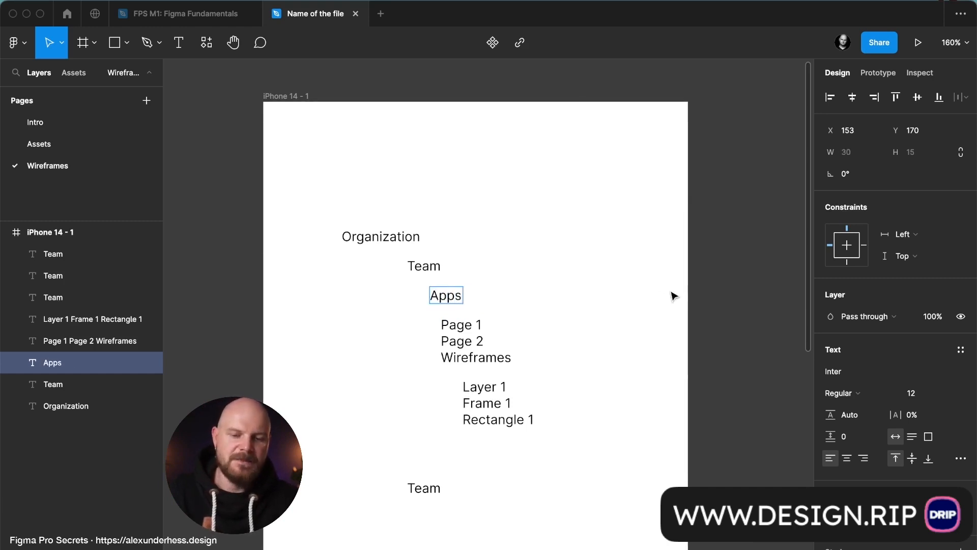
{"action": "key", "text": "BackSpace"}
{"action": "key", "text": "Escape"}
{"action": "left_click", "coordinate": [646, 312]}
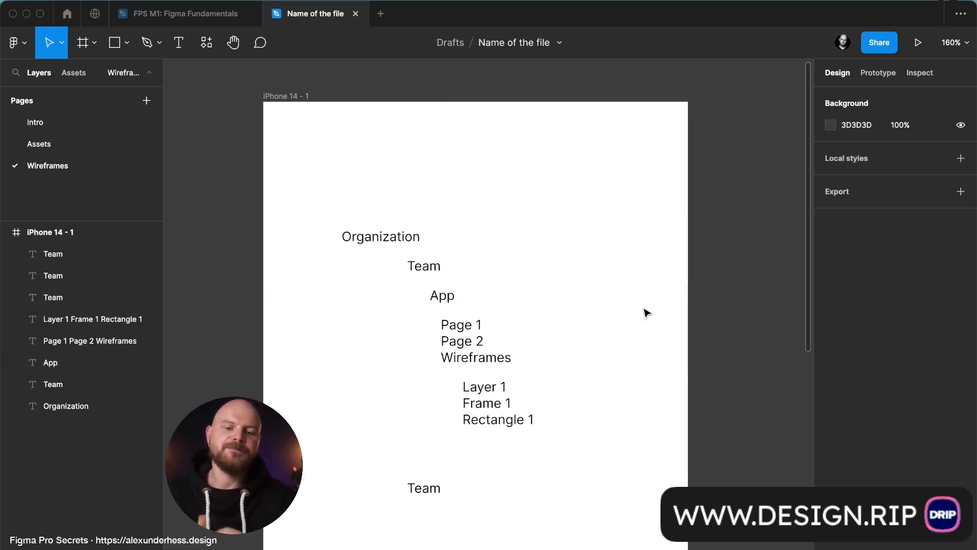
{"action": "left_click", "coordinate": [443, 295]}
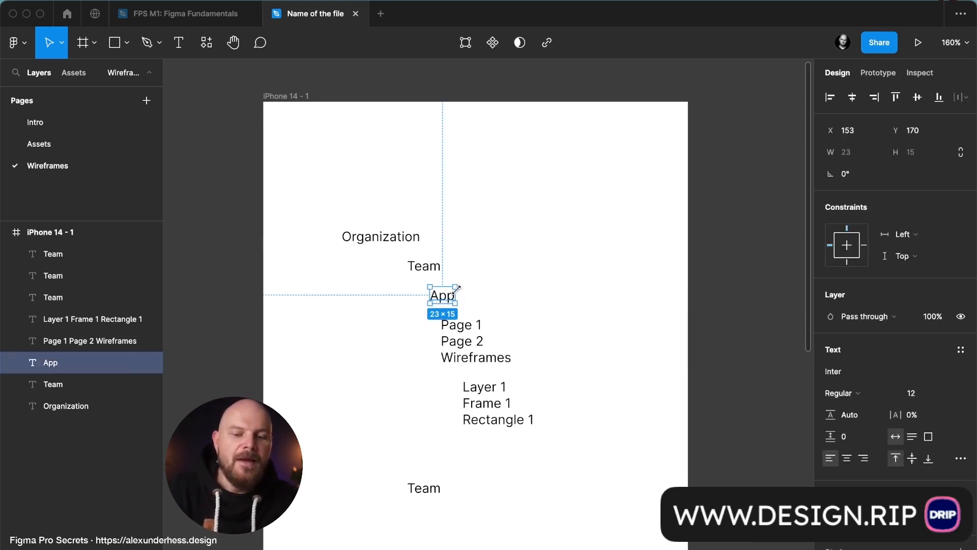
{"action": "left_click", "coordinate": [435, 270]}
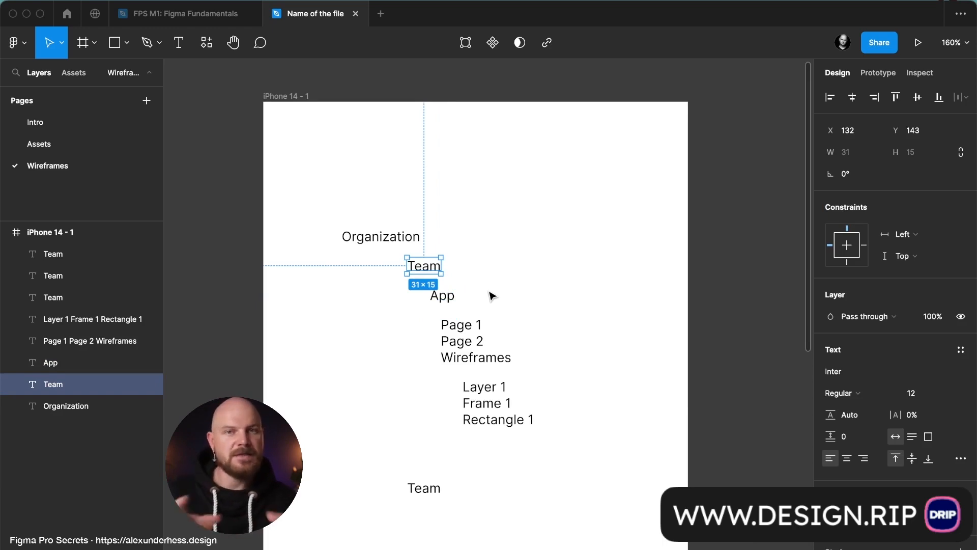
{"action": "left_click", "coordinate": [450, 298]}
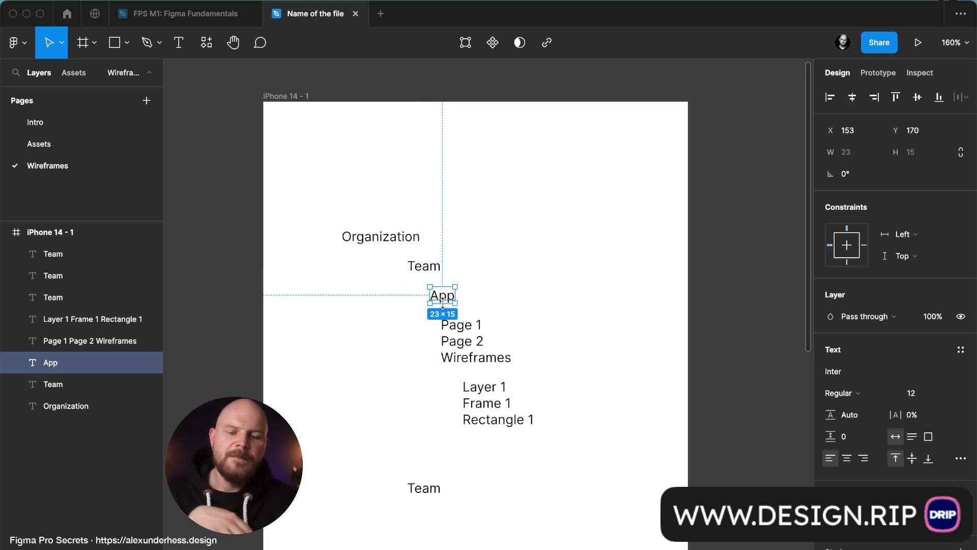
{"action": "left_click", "coordinate": [437, 272]}
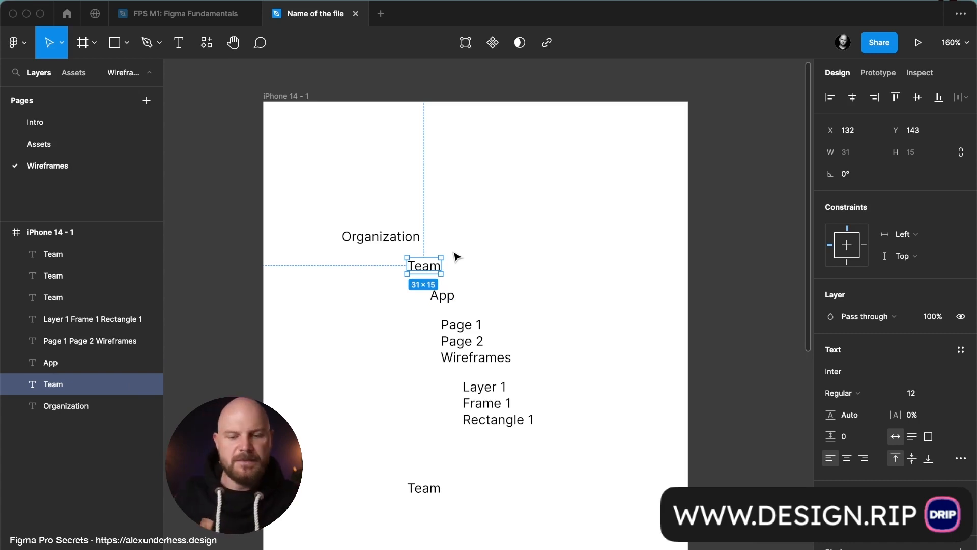
Step: Delete the Organization label and the Team label directly above the App label
{"action": "left_click", "coordinate": [392, 236]}
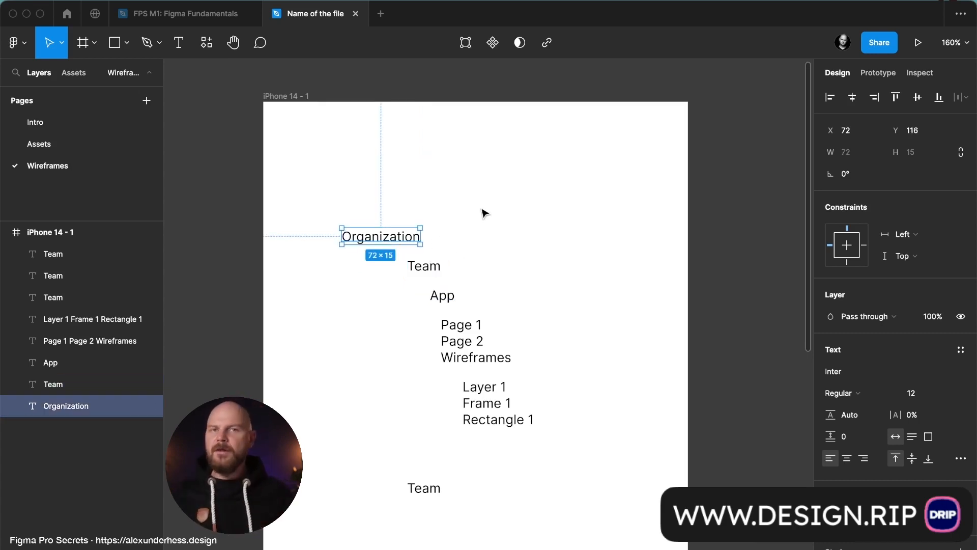
{"action": "key", "text": "Delete"}
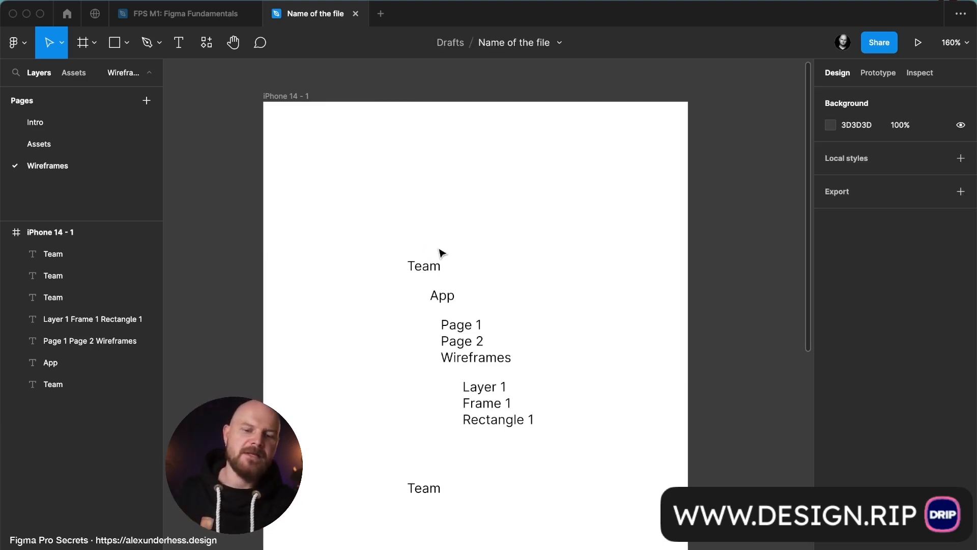
{"action": "left_click", "coordinate": [434, 264]}
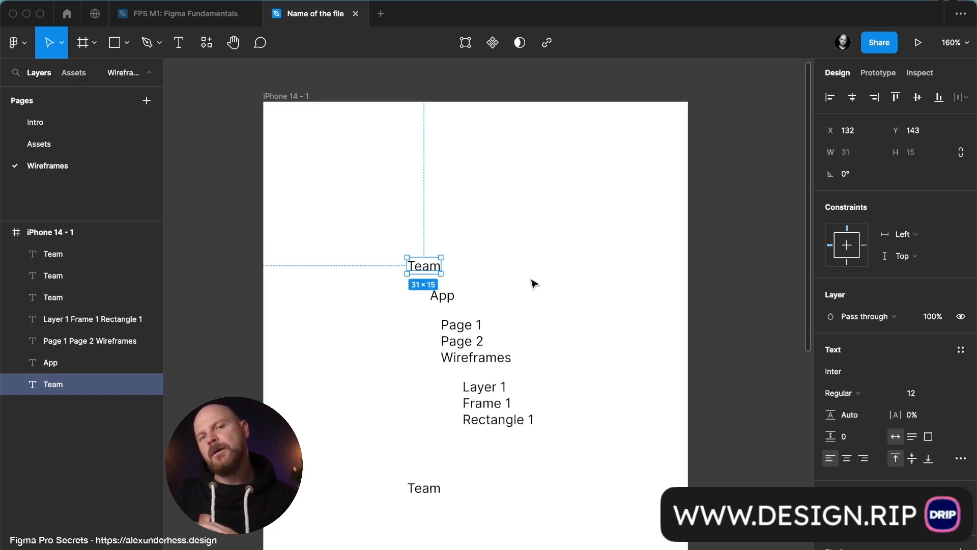
{"action": "key", "text": "Delete"}
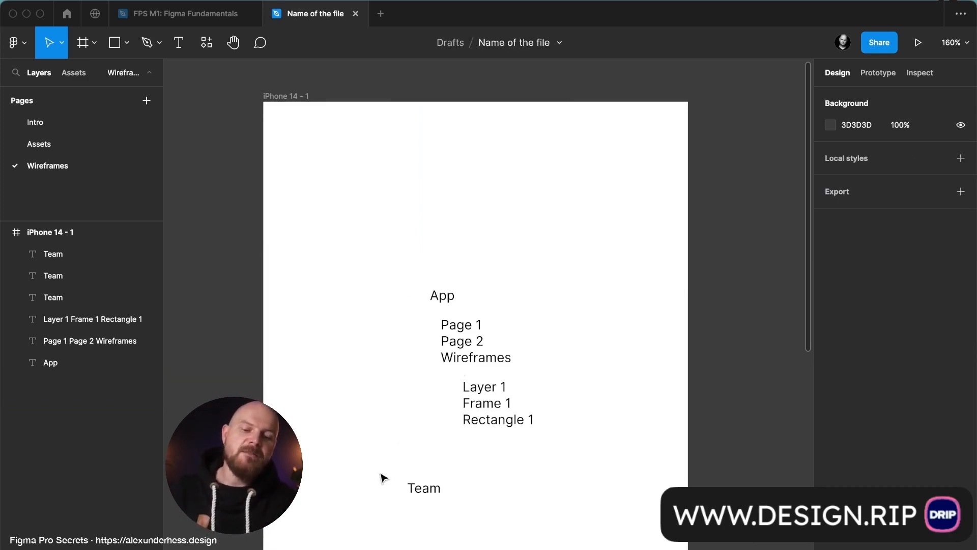
Step: Change the first Team label below the layer list to "Business clients"
{"action": "left_click_drag", "start_coordinate": [379, 471], "coordinate": [451, 549]}
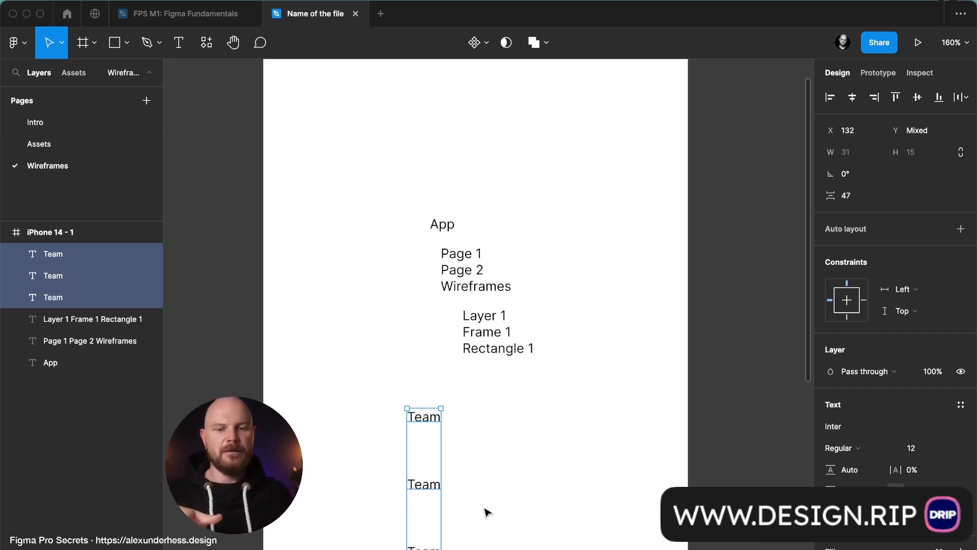
{"action": "double_click", "coordinate": [432, 418]}
{"action": "type", "text": "Bu"}
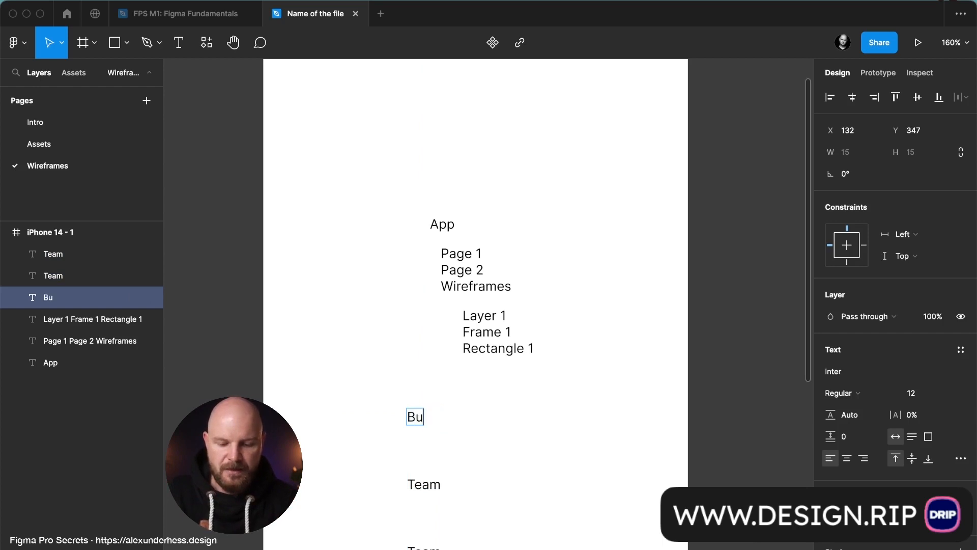
{"action": "type", "text": "siness clients"}
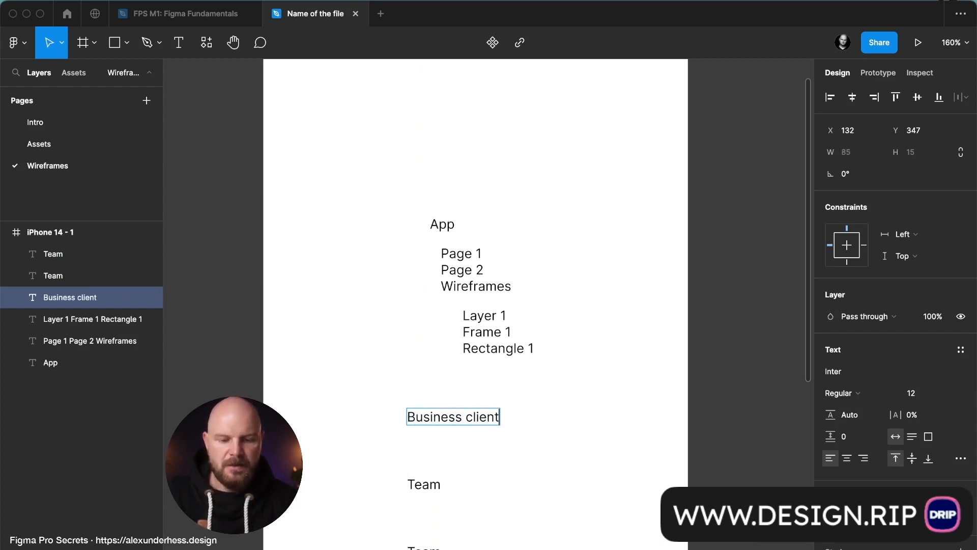
Step: Change the Team label below "Business clients" to "Business courses"
{"action": "double_click", "coordinate": [426, 484]}
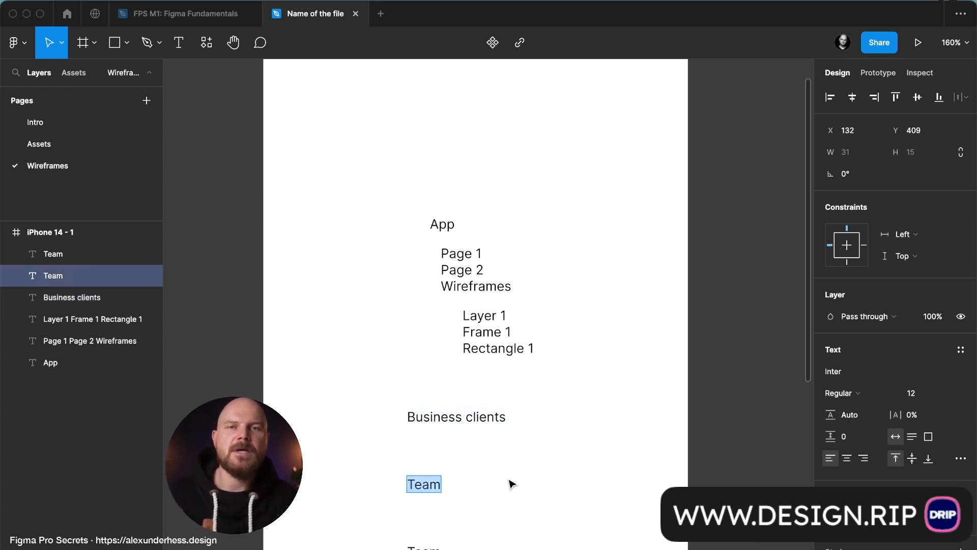
{"action": "type", "text": "Buisnes"}
{"action": "key", "text": "BackSpace"}
{"action": "key", "text": "BackSpace"}
{"action": "key", "text": "BackSpace"}
{"action": "key", "text": "BackSpace"}
{"action": "key", "text": "BackSpace"}
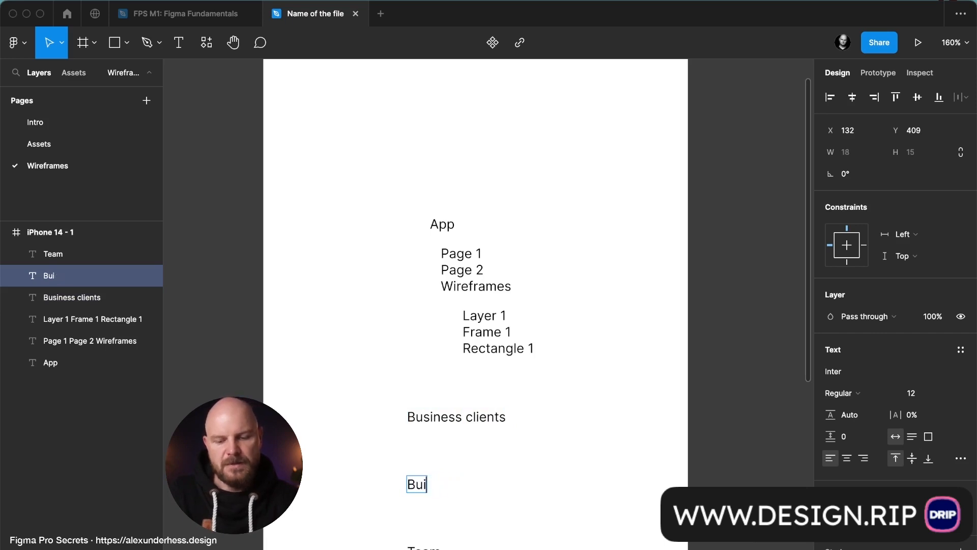
{"action": "type", "text": "siness courses"}
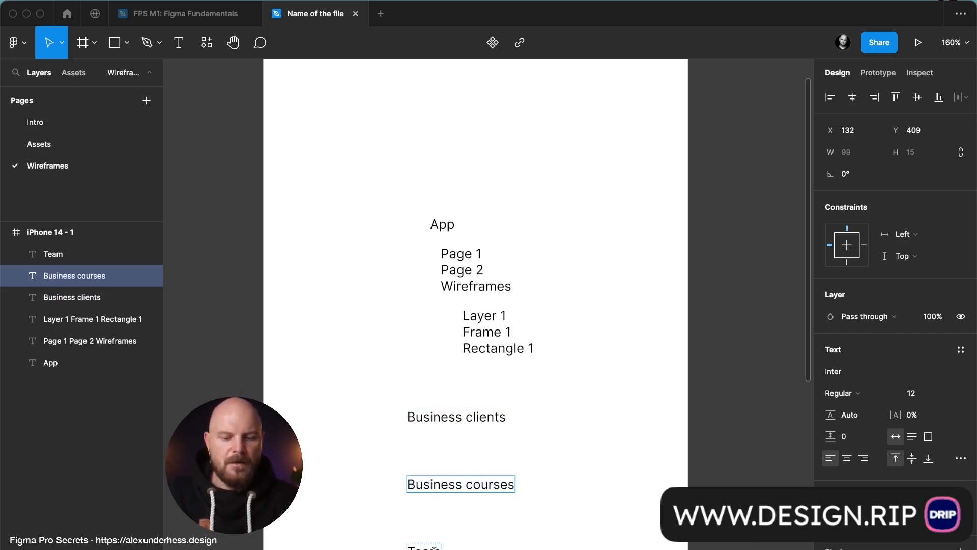
Step: Change the last Team label to "Social media", and select the App label
{"action": "key", "text": "Tab"}
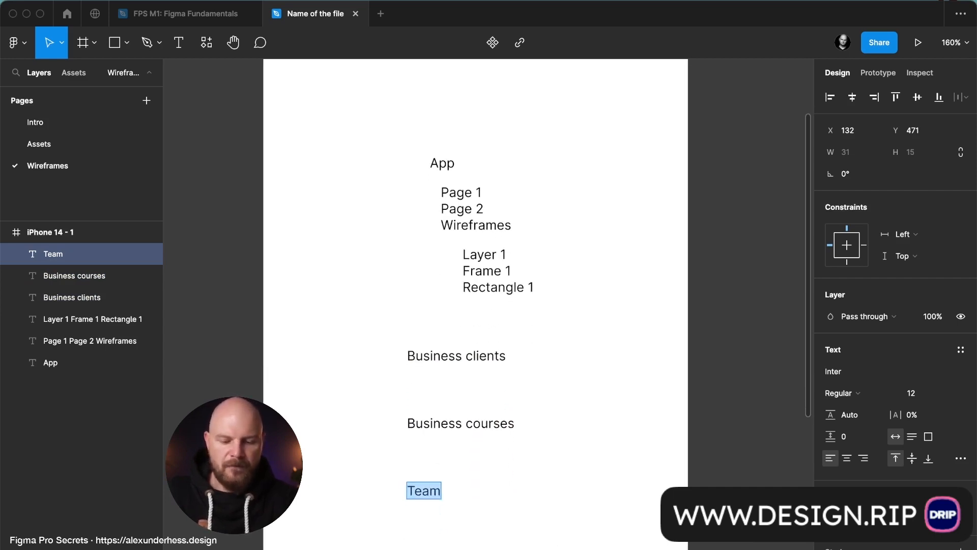
{"action": "type", "text": "Content"}
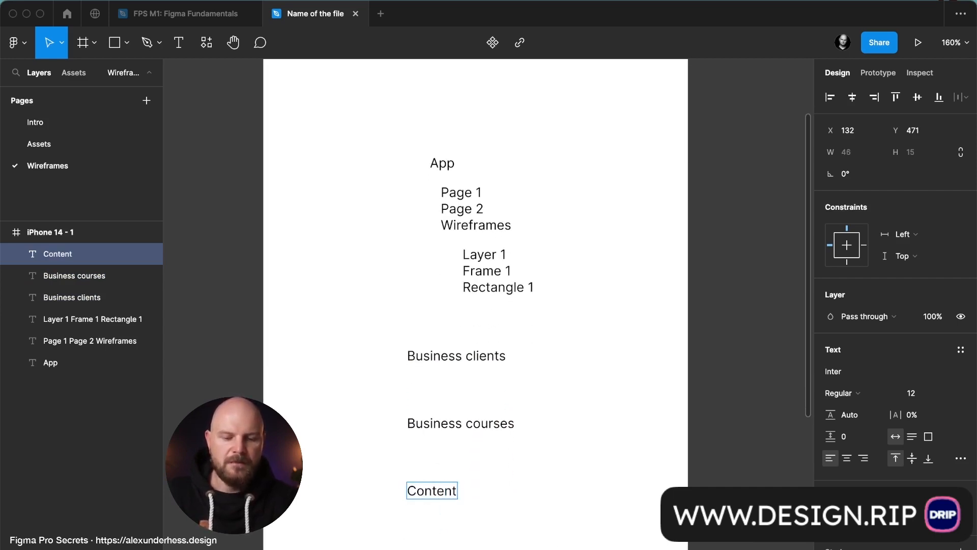
{"action": "key", "text": "super+a"}
{"action": "key", "text": "BackSpace"}
{"action": "type", "text": "Social media"}
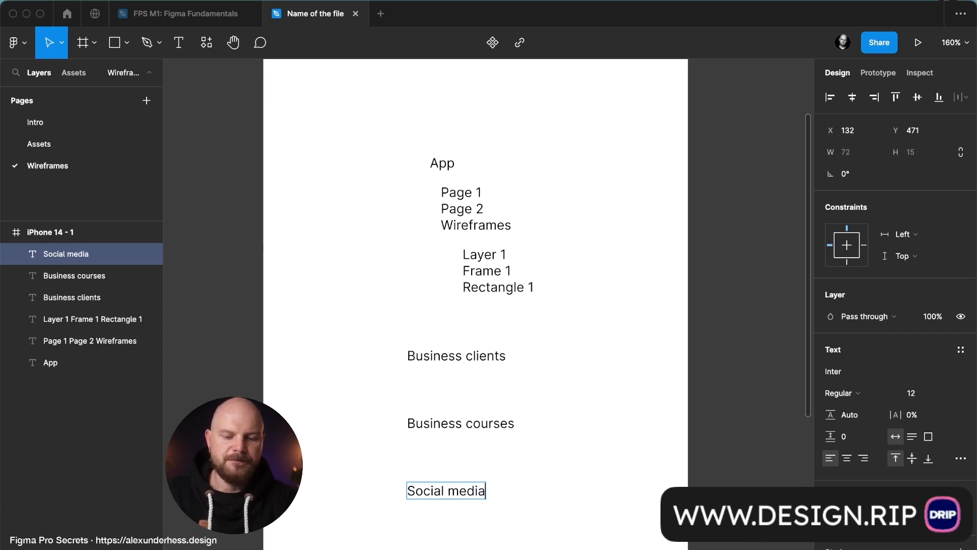
{"action": "key", "text": "Escape"}
{"action": "key", "text": "Escape"}
{"action": "left_click", "coordinate": [447, 165]}
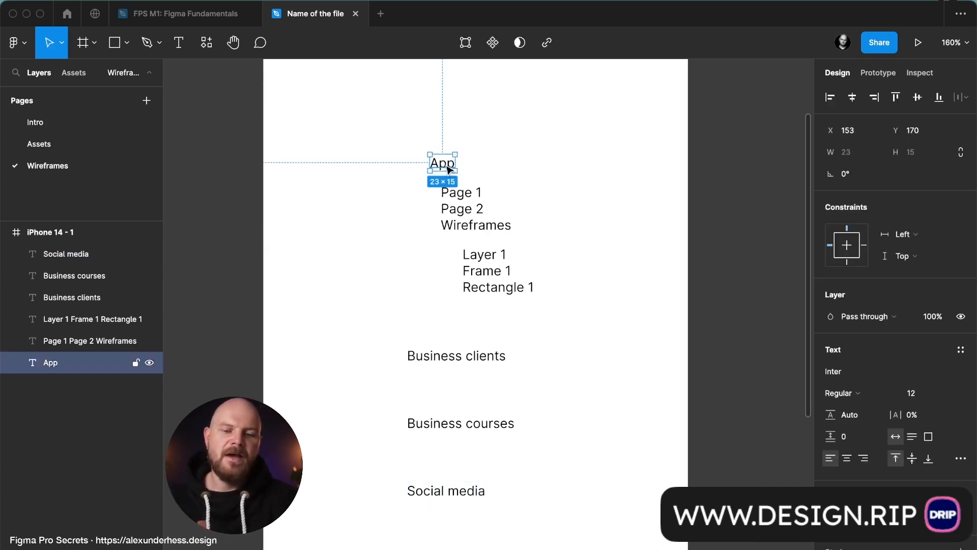
Step: Duplicate the App label to an indented spot below "Business clients" and change the copy to "Website 1"
{"action": "left_click_drag", "start_coordinate": [445, 169], "coordinate": [472, 380]}
{"action": "double_click", "coordinate": [472, 379]}
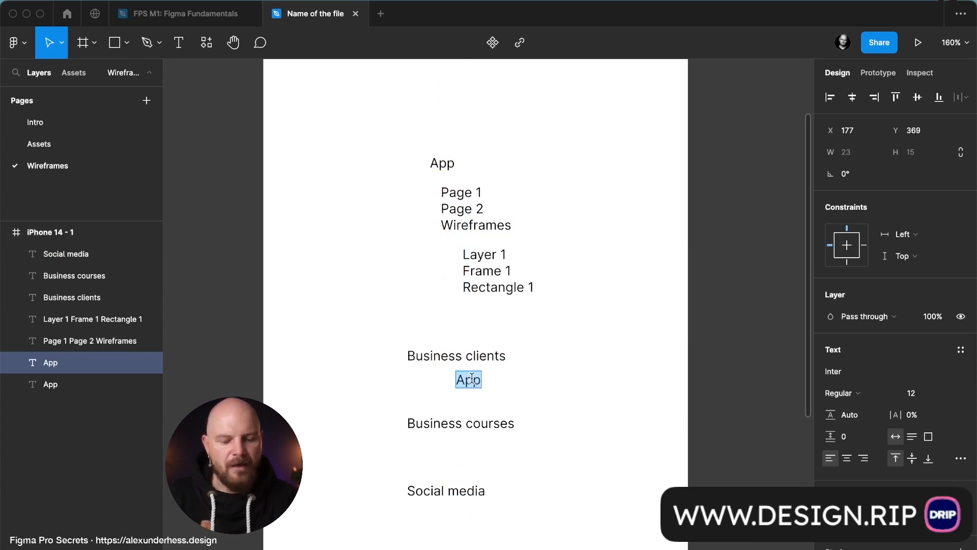
{"action": "type", "text": "Website 1"}
{"action": "key", "text": "Escape"}
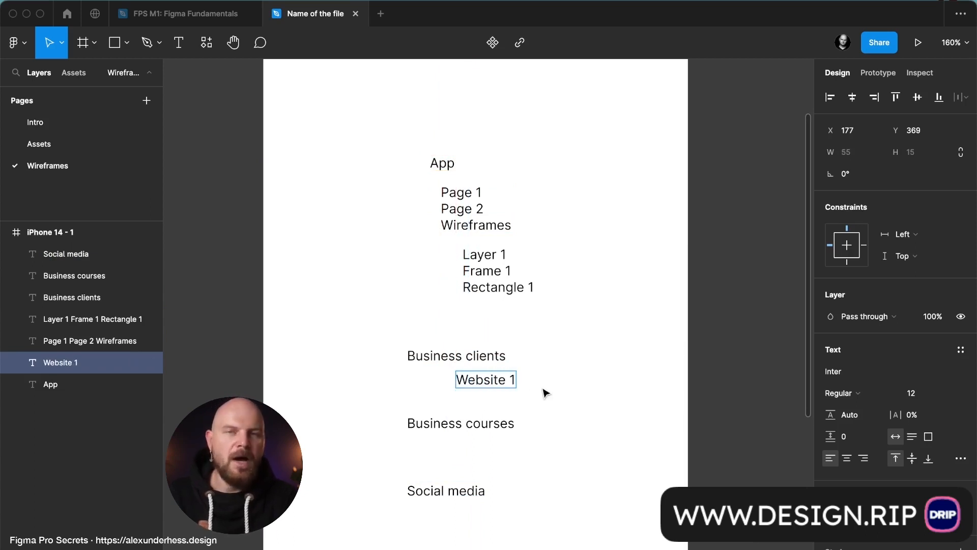
Step: Duplicate the Website 1 label below "Business courses" and change the copy to "Typography Masters™"
{"action": "left_click_drag", "start_coordinate": [484, 385], "coordinate": [486, 453]}
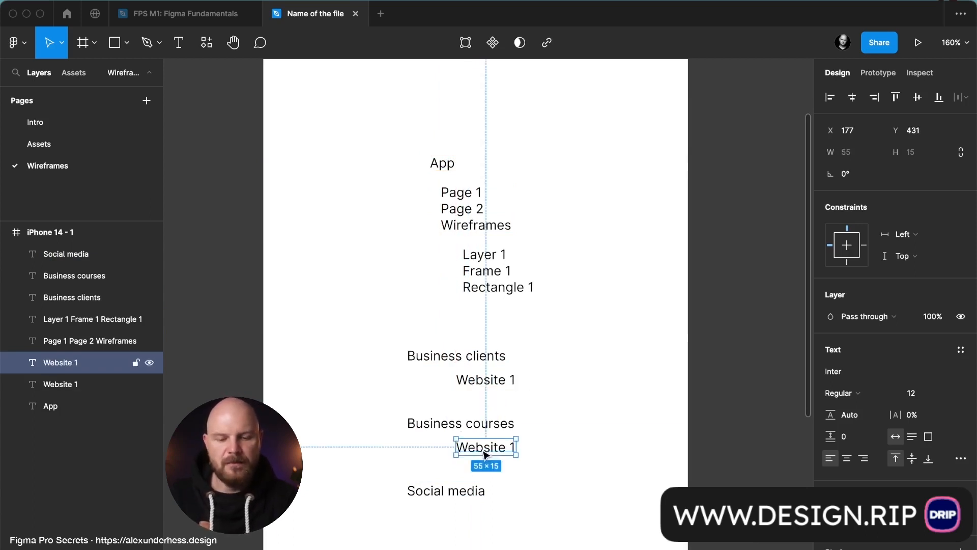
{"action": "double_click", "coordinate": [483, 449]}
{"action": "type", "text": "Typographu"}
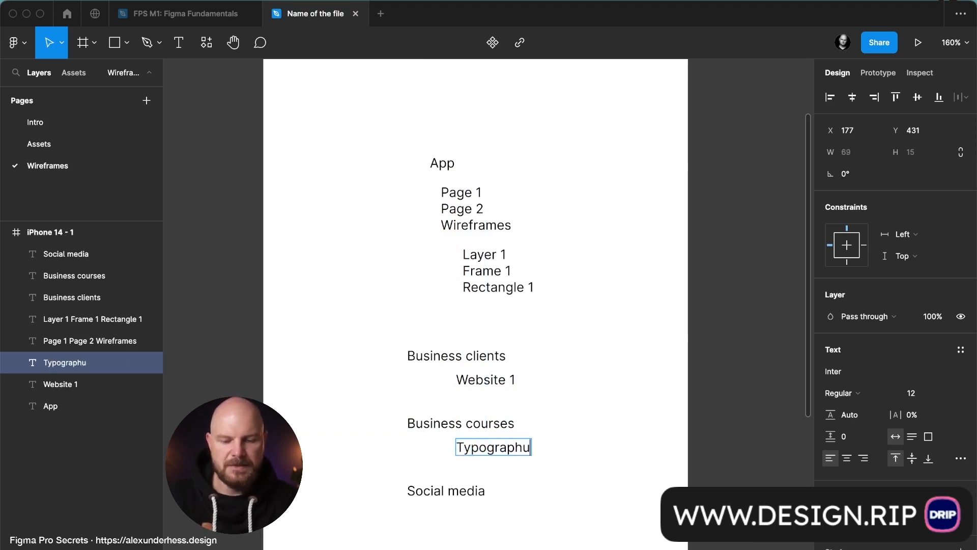
{"action": "key", "text": "BackSpace"}
{"action": "type", "text": "y Ma"}
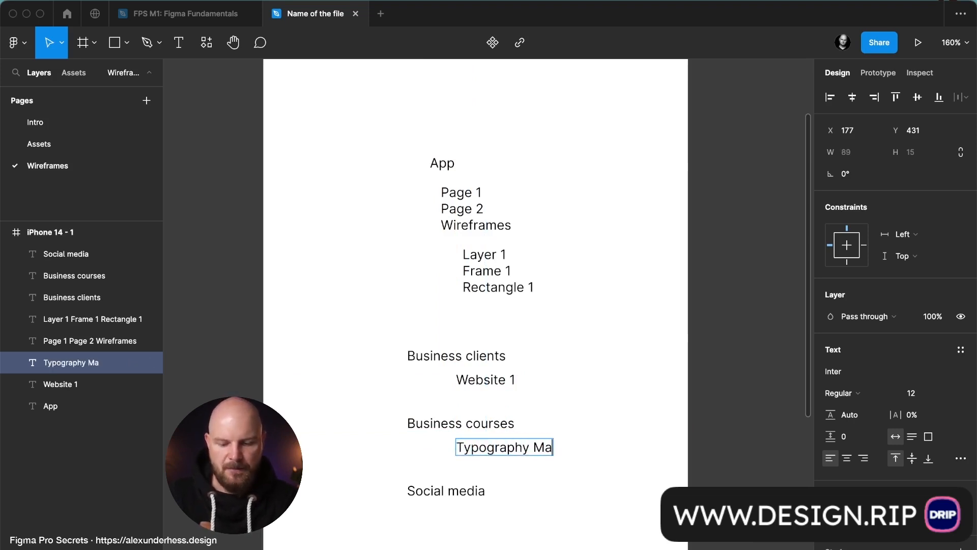
{"action": "type", "text": "sters™"}
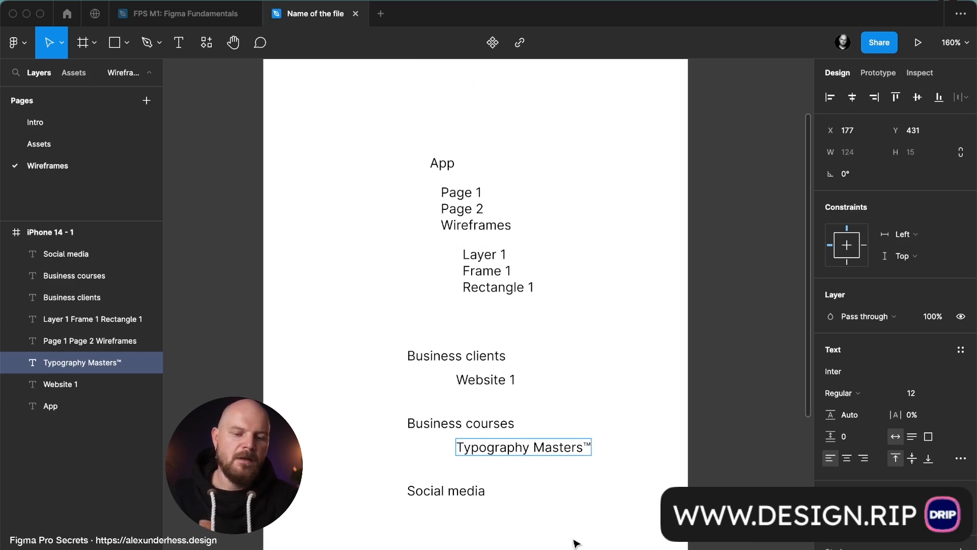
{"action": "key", "text": "Escape"}
Step: Duplicate the Typography Masters™ label below "Social media" and change the copy to "Instagram"
{"action": "left_click_drag", "start_coordinate": [521, 464], "coordinate": [523, 515]}
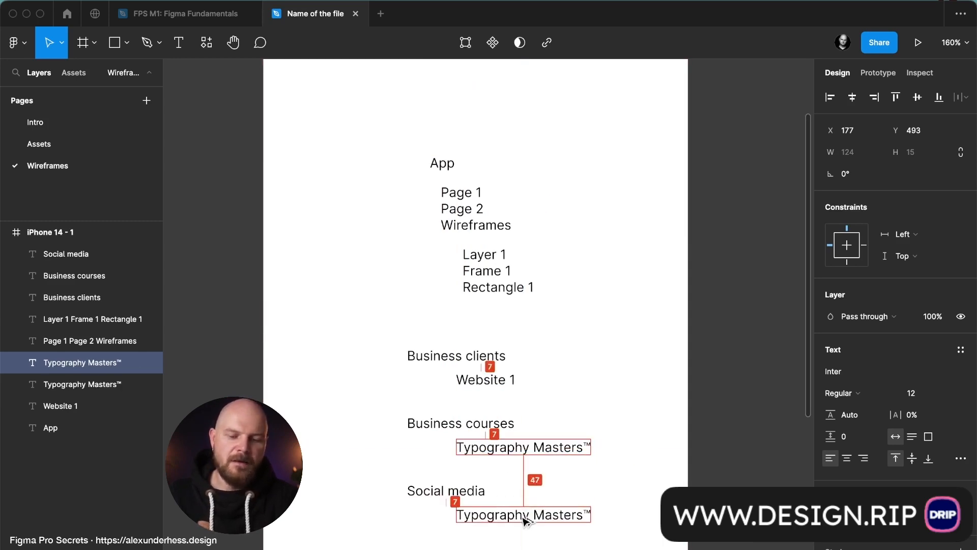
{"action": "scroll", "coordinate": [525, 522], "scroll_direction": "down", "scroll_amount": 2}
{"action": "scroll", "coordinate": [524, 522], "scroll_direction": "right", "scroll_amount": 1}
{"action": "double_click", "coordinate": [505, 472]}
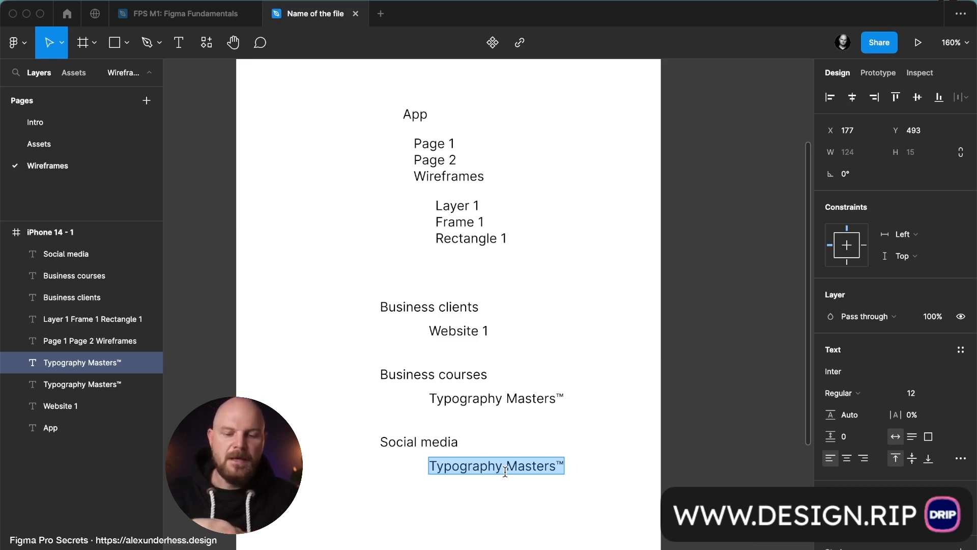
{"action": "type", "text": "Ins"}
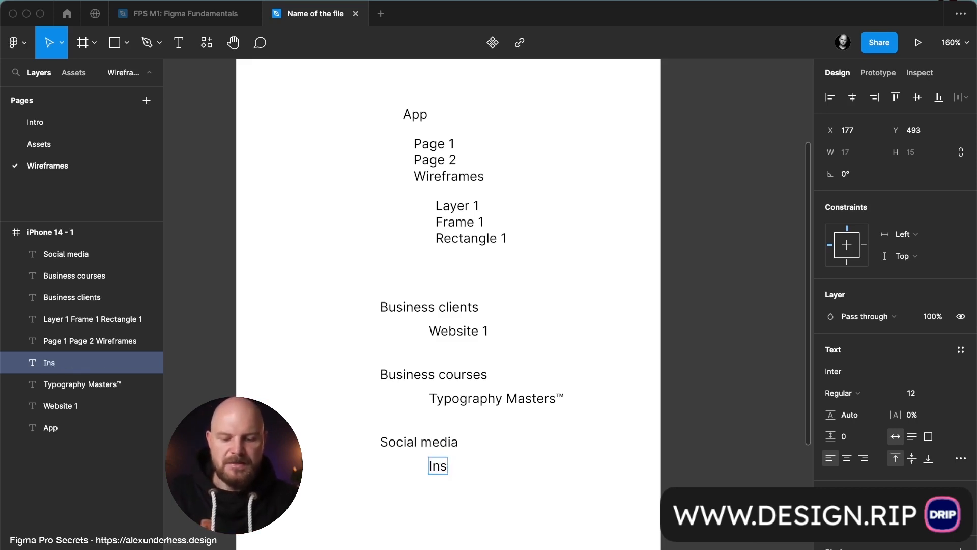
{"action": "type", "text": "tagram"}
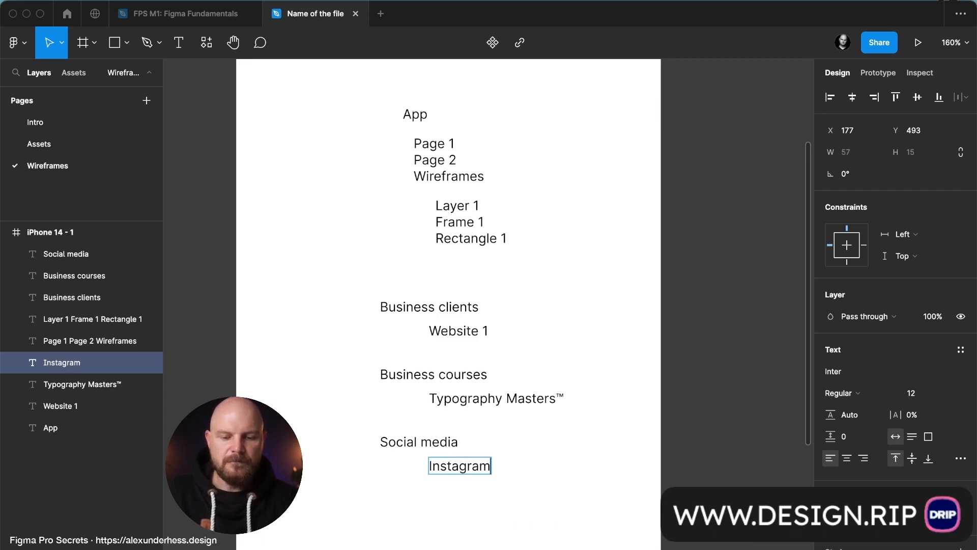
{"action": "key", "text": "Escape"}
{"action": "left_click", "coordinate": [552, 524]}
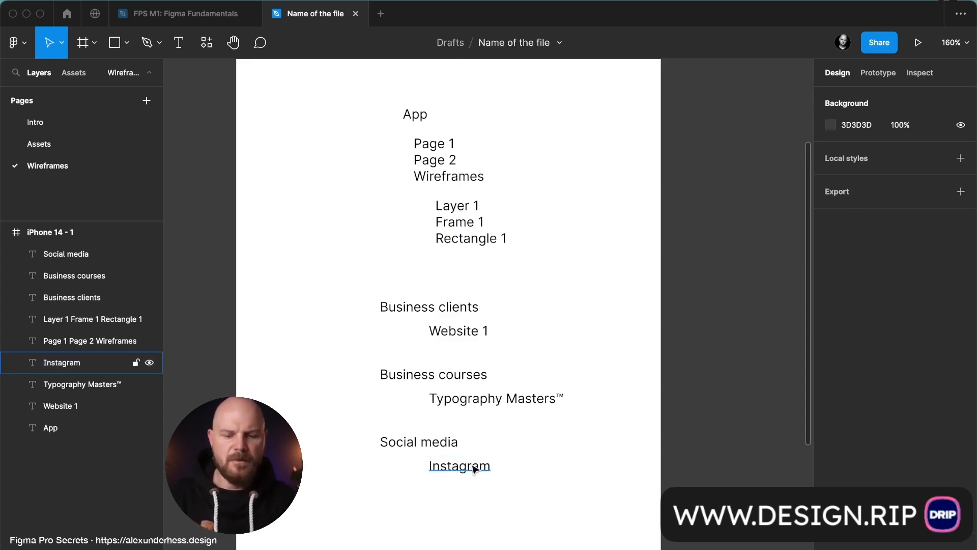
Step: Duplicate the Instagram label directly below itself and change the copy to "Dribbble"
{"action": "left_click_drag", "start_coordinate": [473, 465], "coordinate": [474, 501], "text": "alt"}
{"action": "double_click", "coordinate": [473, 502]}
{"action": "type", "text": "D"}
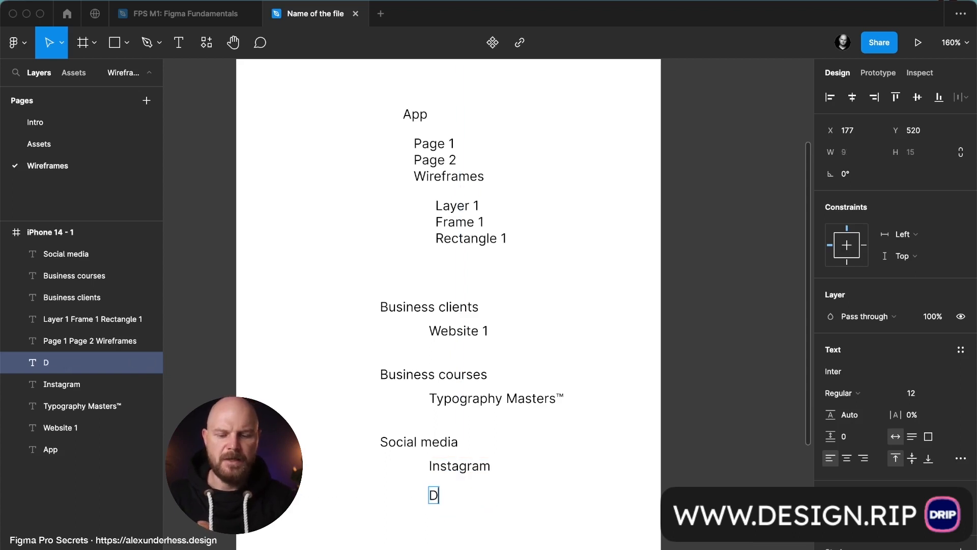
{"action": "type", "text": "ribbble"}
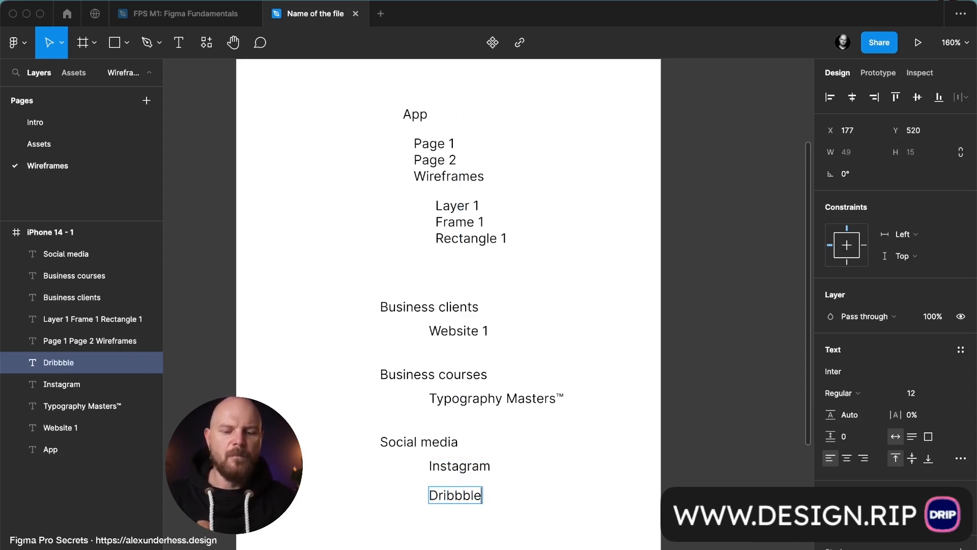
{"action": "key", "text": "Escape"}
{"action": "left_click", "coordinate": [483, 466]}
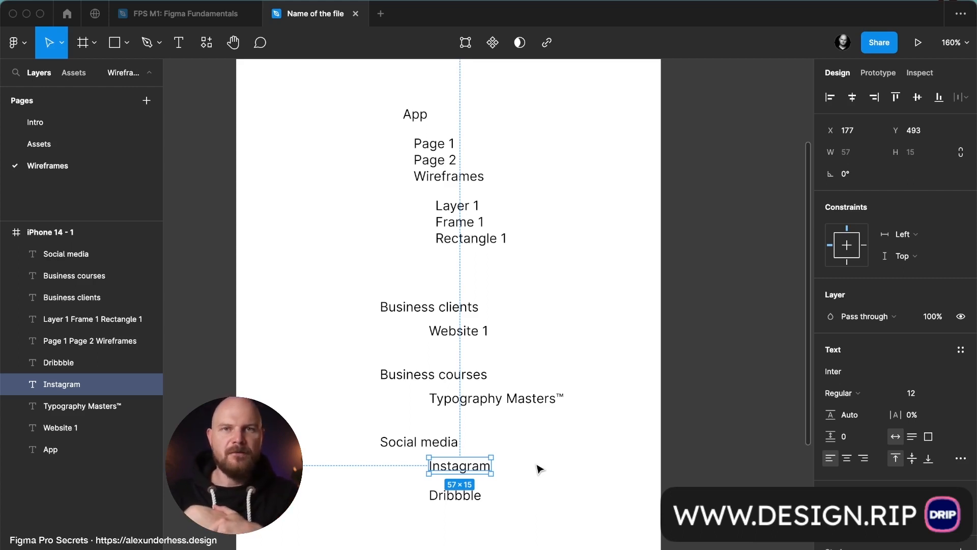
{"action": "left_click", "coordinate": [49, 126]}
{"action": "left_click", "coordinate": [90, 164]}
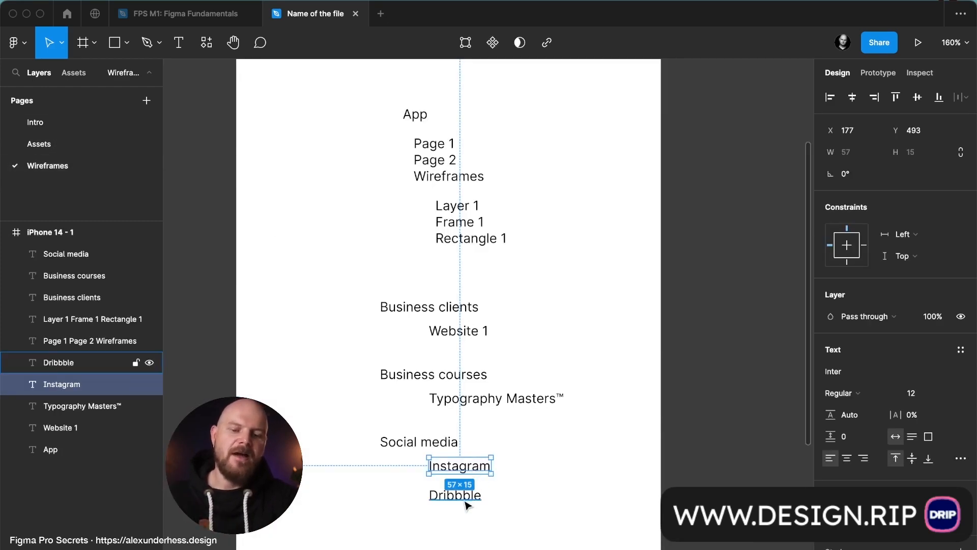
Step: Move the Dribbble label down and add an indented copy of the Instagram label above it reading "Mindset"
{"action": "left_click_drag", "start_coordinate": [460, 496], "coordinate": [469, 535]}
{"action": "left_click", "coordinate": [473, 477]}
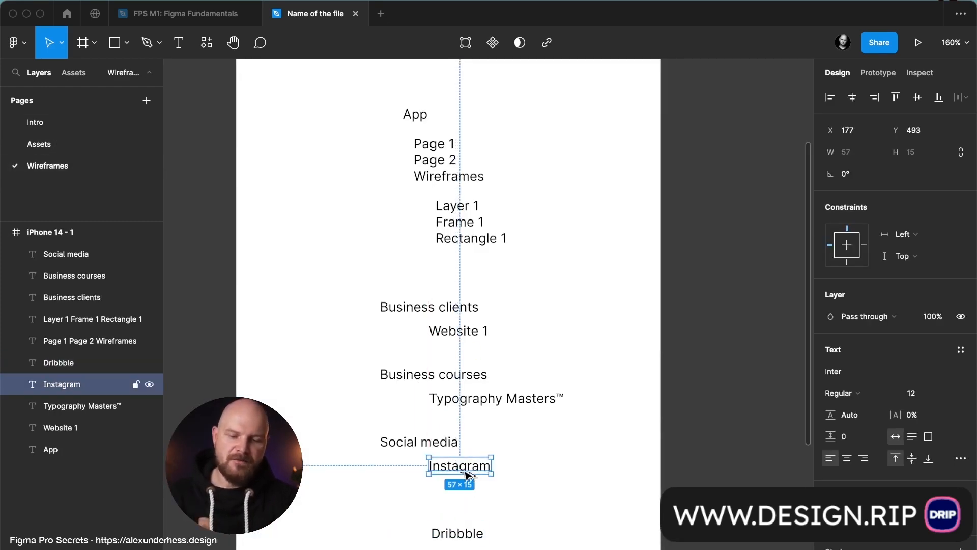
{"action": "left_click_drag", "start_coordinate": [473, 477], "coordinate": [480, 489]}
{"action": "double_click", "coordinate": [480, 489]}
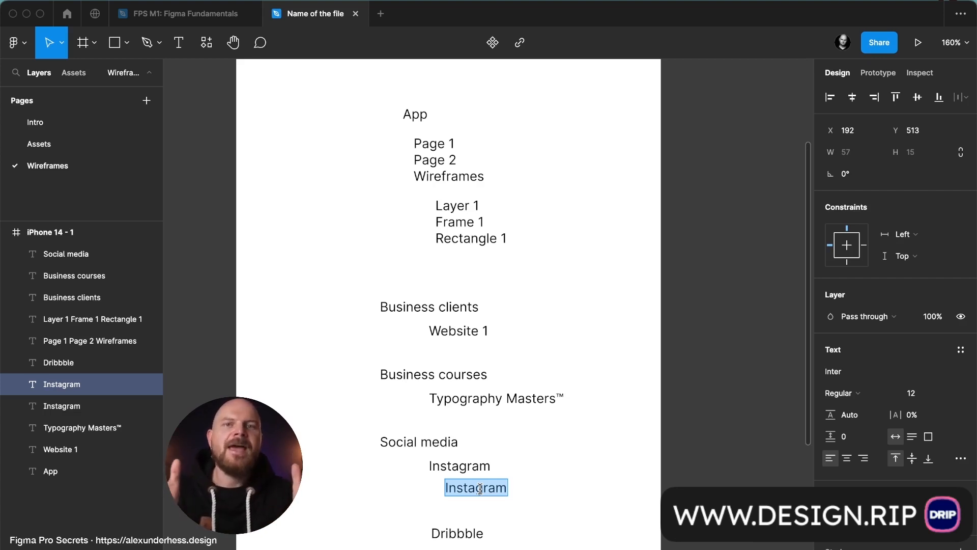
{"action": "type", "text": "Mindset"}
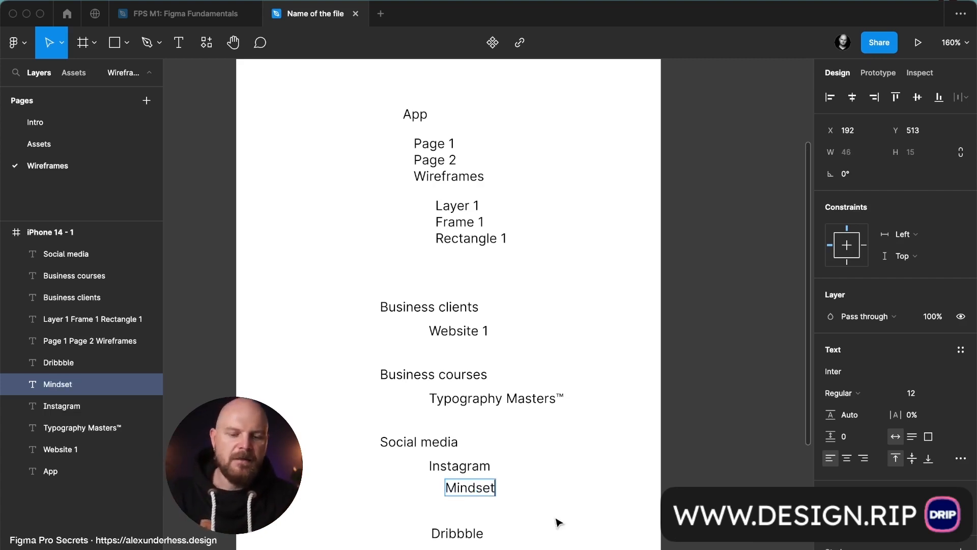
{"action": "key", "text": "Escape"}
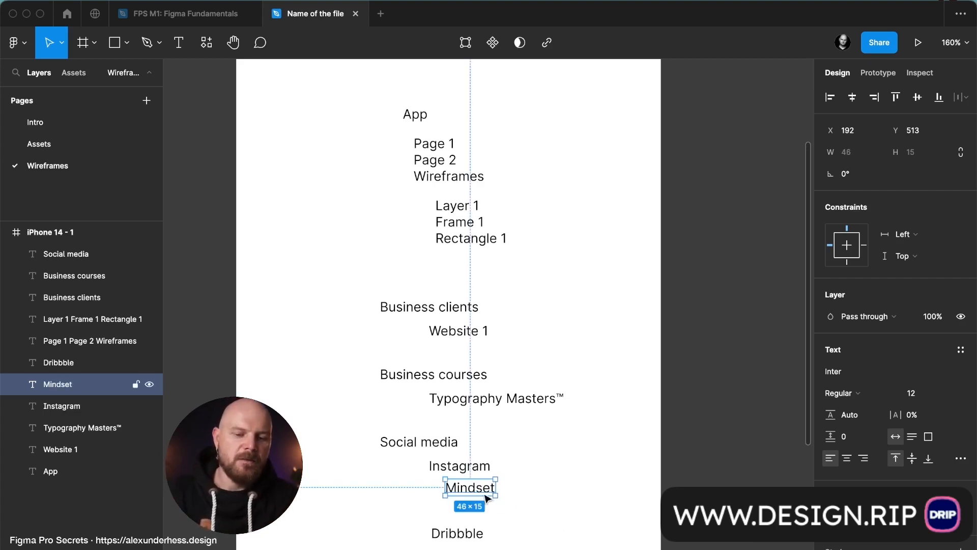
Step: Duplicate the Mindset label one indent level deeper below itself and move the Dribbble label further down
{"action": "left_click_drag", "start_coordinate": [484, 497], "coordinate": [519, 523]}
{"action": "scroll", "coordinate": [520, 522], "scroll_direction": "down", "scroll_amount": 3}
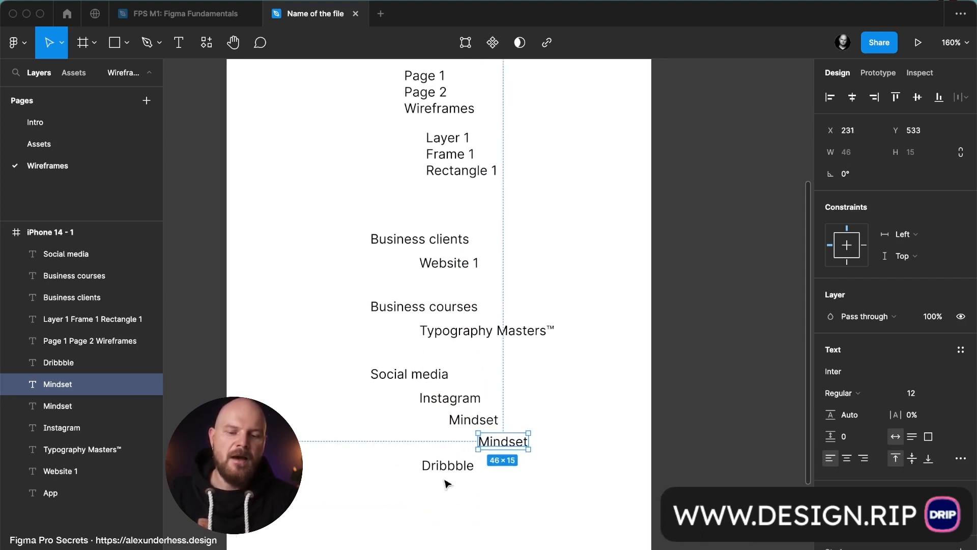
{"action": "left_click_drag", "start_coordinate": [448, 466], "coordinate": [448, 523]}
Step: Change the lower, further indented Mindset label to "Frame: Carousel 1"
{"action": "left_click", "coordinate": [501, 447]}
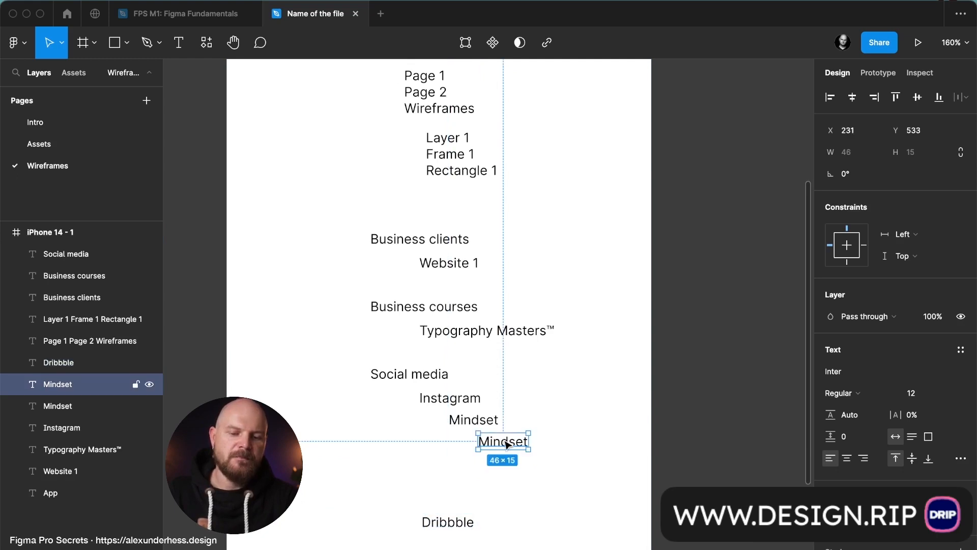
{"action": "double_click", "coordinate": [501, 447]}
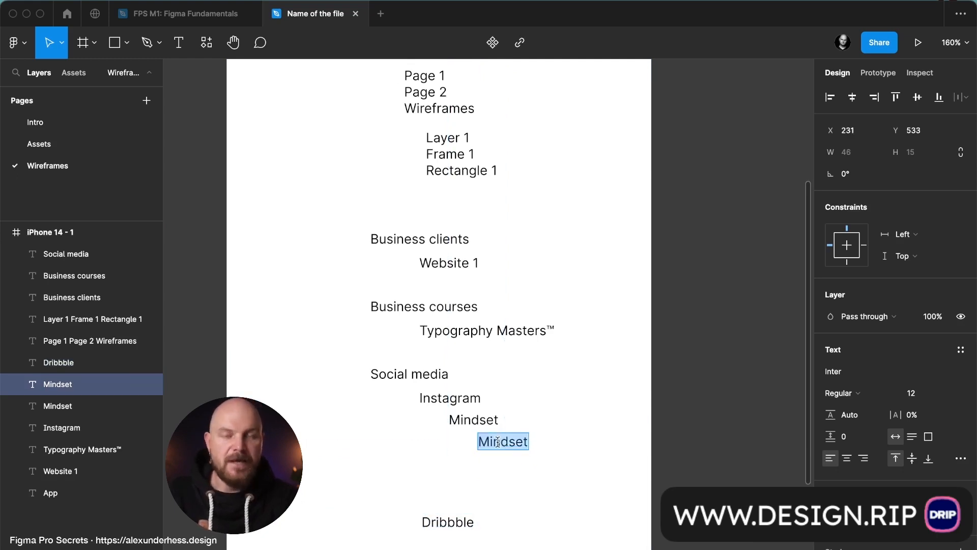
{"action": "type", "text": "Frame"}
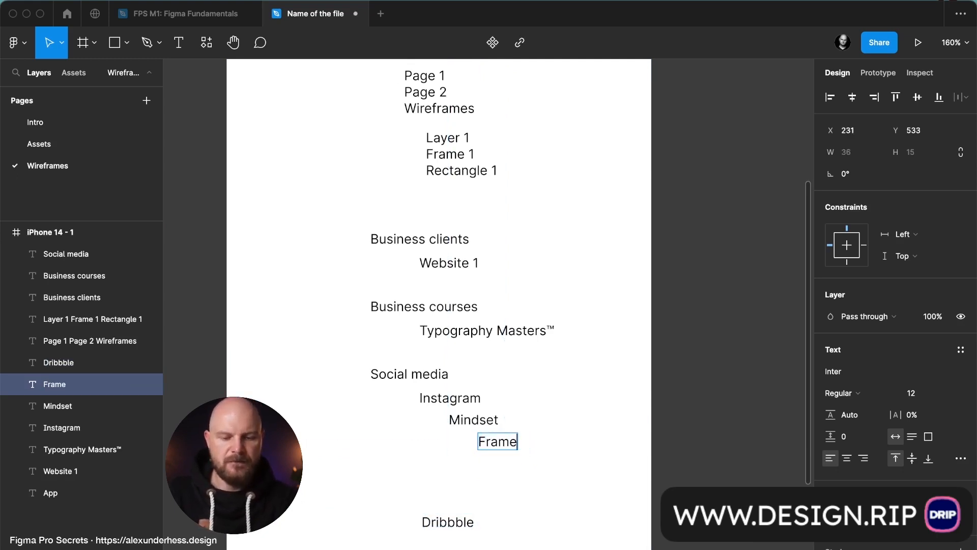
{"action": "type", "text": ": Carou"}
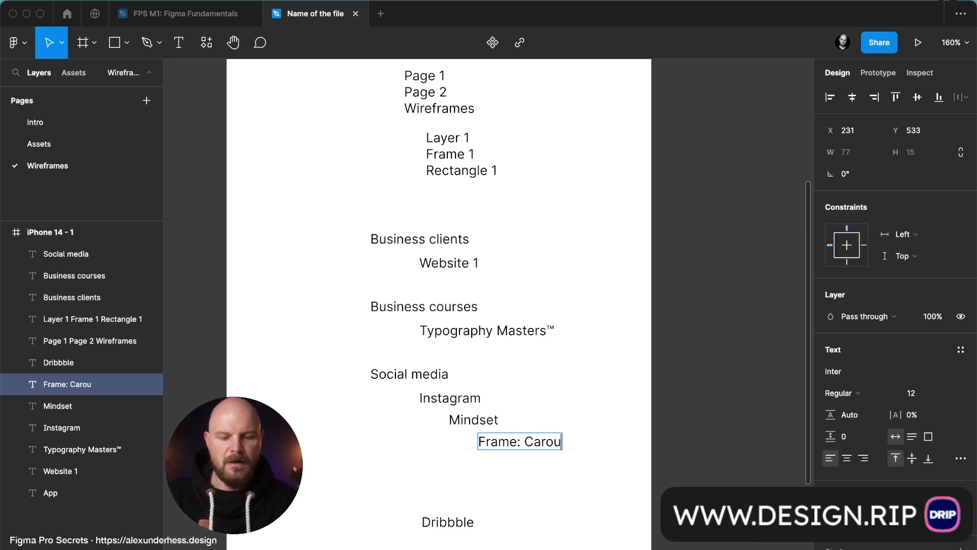
{"action": "type", "text": "sel 1"}
{"action": "key", "text": "Return"}
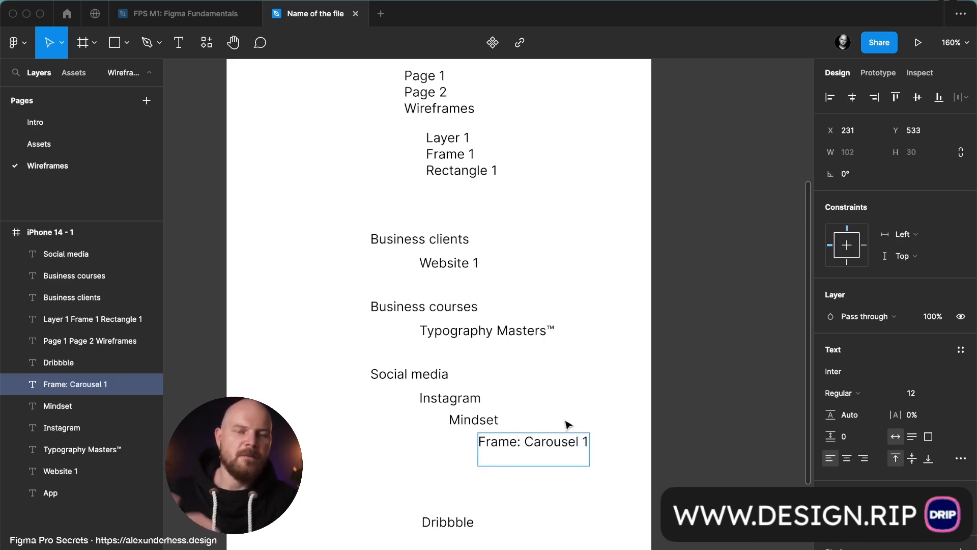
{"action": "key", "text": "Escape"}
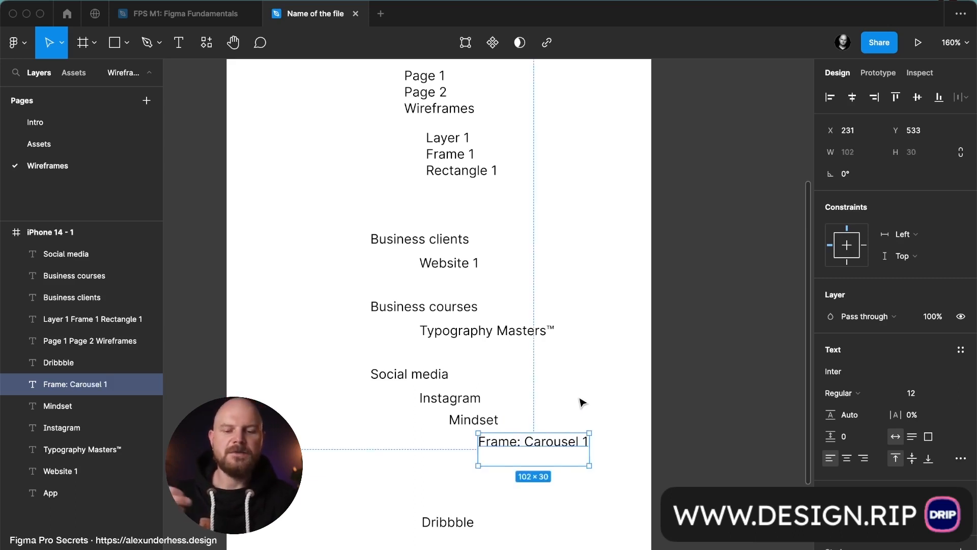
{"action": "key", "text": "Escape"}
{"action": "left_click", "coordinate": [549, 448]}
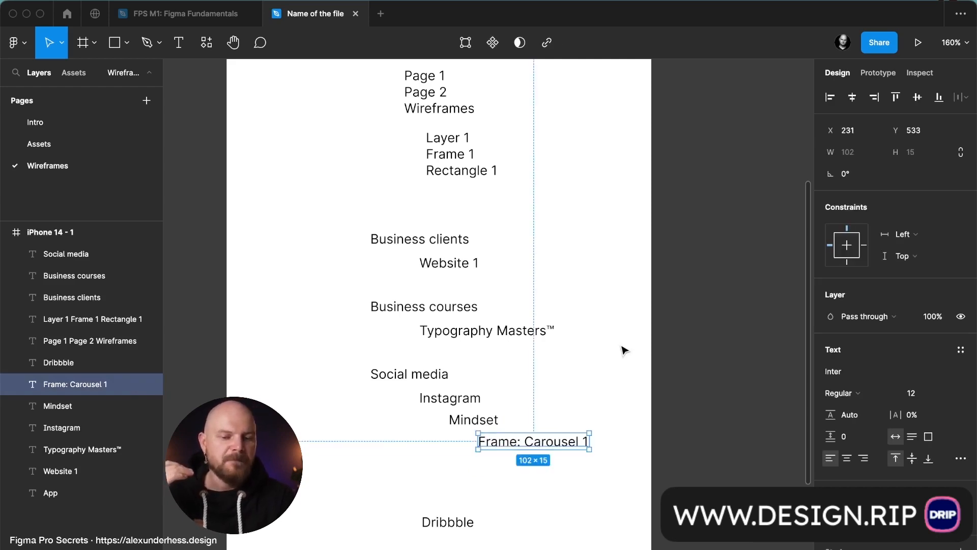
Step: Delete all text labels on the iPhone 14 - 1 frame, and delete the empty frame
{"action": "scroll", "coordinate": [623, 349], "scroll_direction": "up", "scroll_amount": 3}
{"action": "scroll", "coordinate": [622, 349], "scroll_direction": "left", "scroll_amount": 2}
{"action": "scroll", "coordinate": [622, 350], "scroll_direction": "up", "scroll_amount": 1}
{"action": "scroll", "coordinate": [622, 349], "scroll_direction": "left", "scroll_amount": 1}
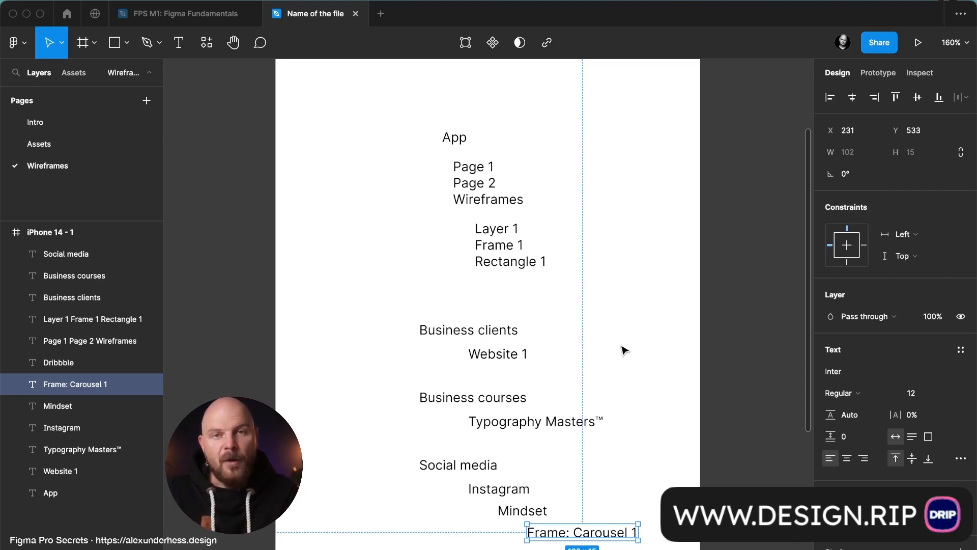
{"action": "scroll", "coordinate": [623, 350], "scroll_direction": "down", "scroll_amount": 5}
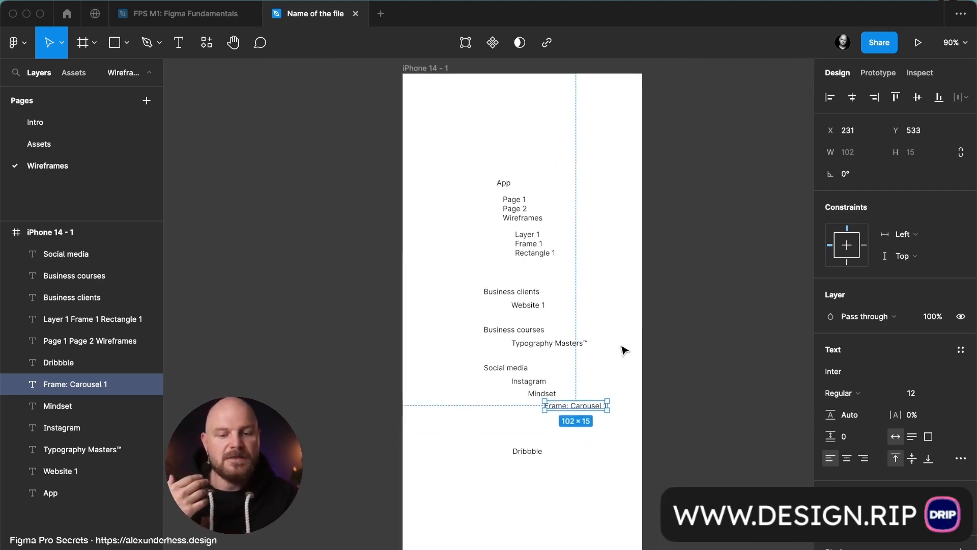
{"action": "left_click_drag", "start_coordinate": [448, 124], "coordinate": [580, 504]}
{"action": "key", "text": "Delete"}
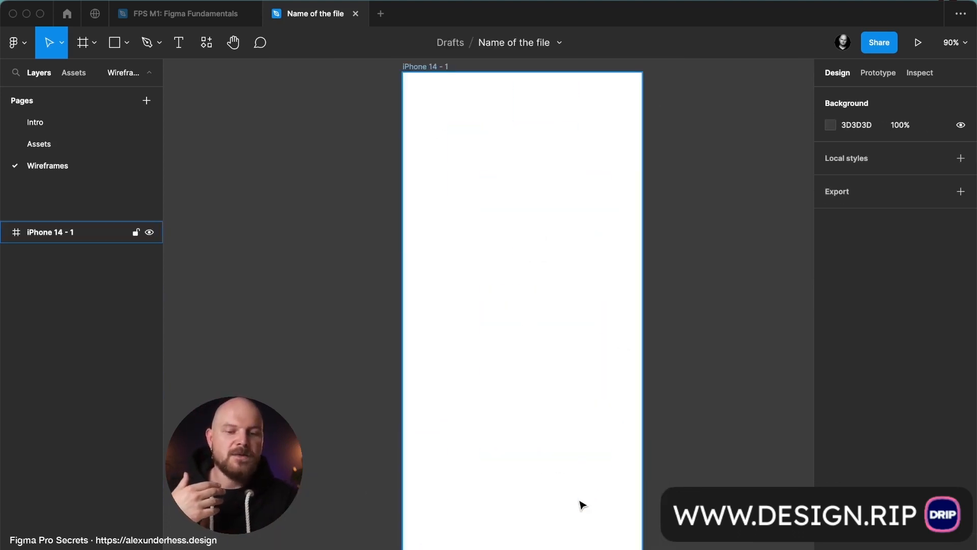
{"action": "left_click", "coordinate": [587, 268]}
{"action": "key", "text": "Delete"}
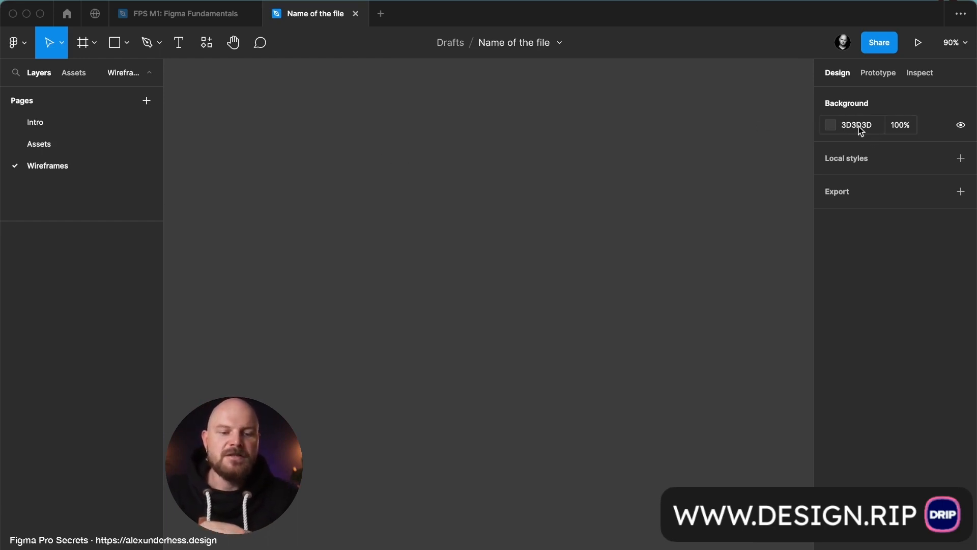
Step: Switch the interface theme to Light in the preferences
{"action": "left_click", "coordinate": [17, 42]}
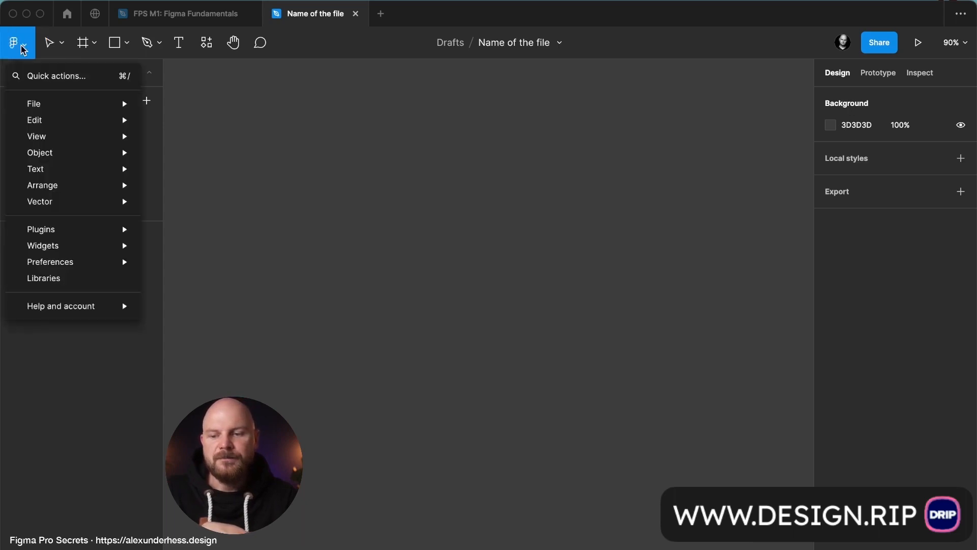
{"action": "mouse_move", "coordinate": [70, 267]}
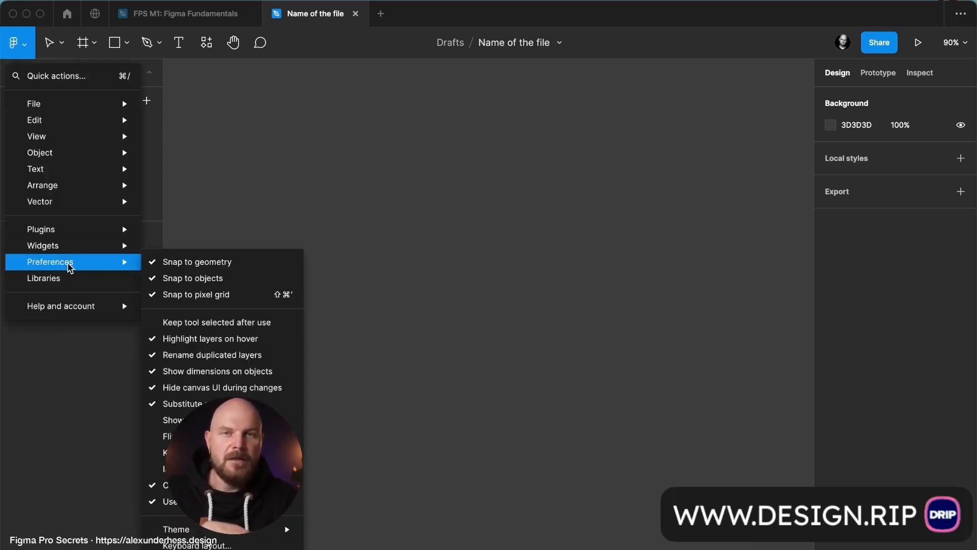
{"action": "mouse_move", "coordinate": [224, 530]}
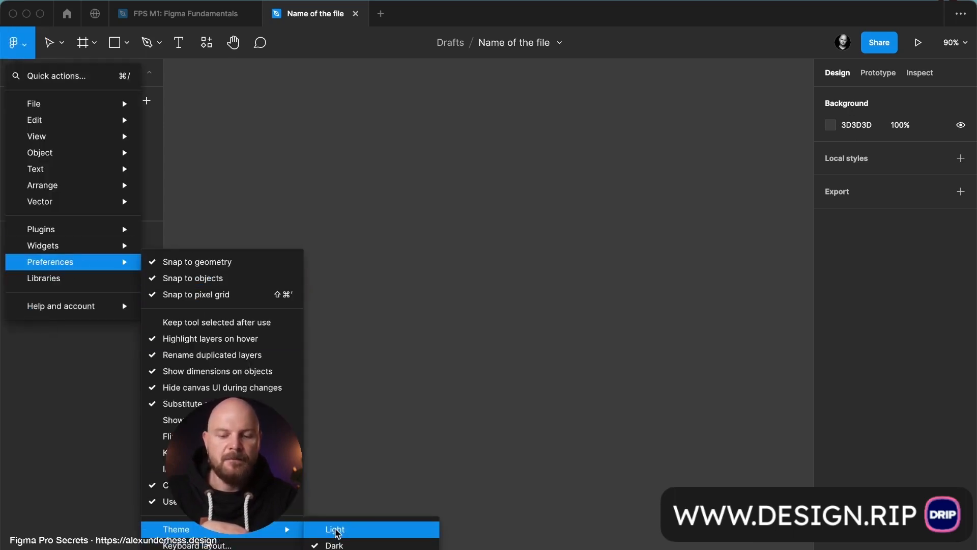
{"action": "left_click", "coordinate": [336, 530]}
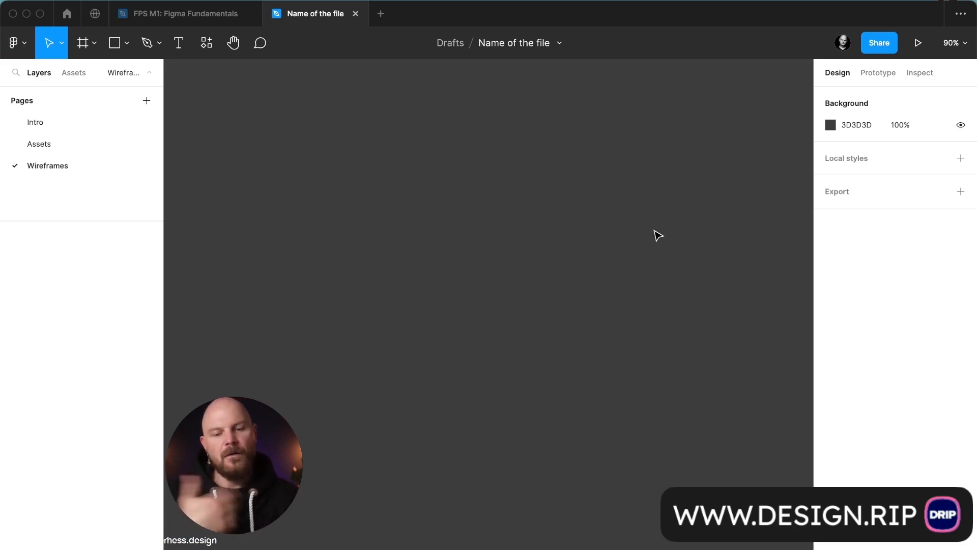